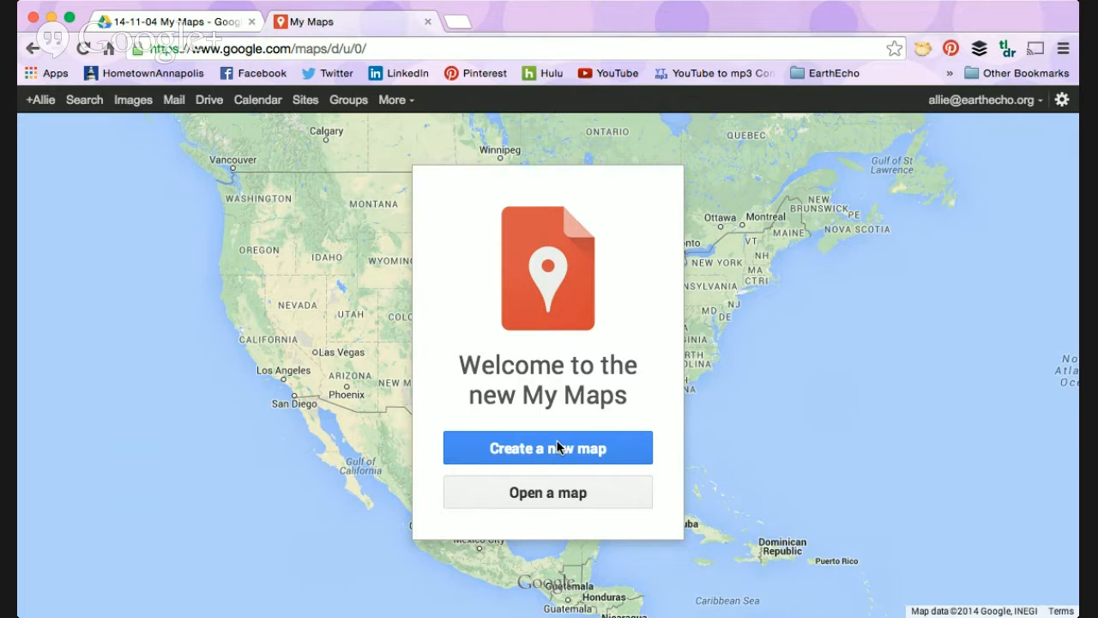
Step: Create a new map and enter Travel as its title
left_click(558, 447)
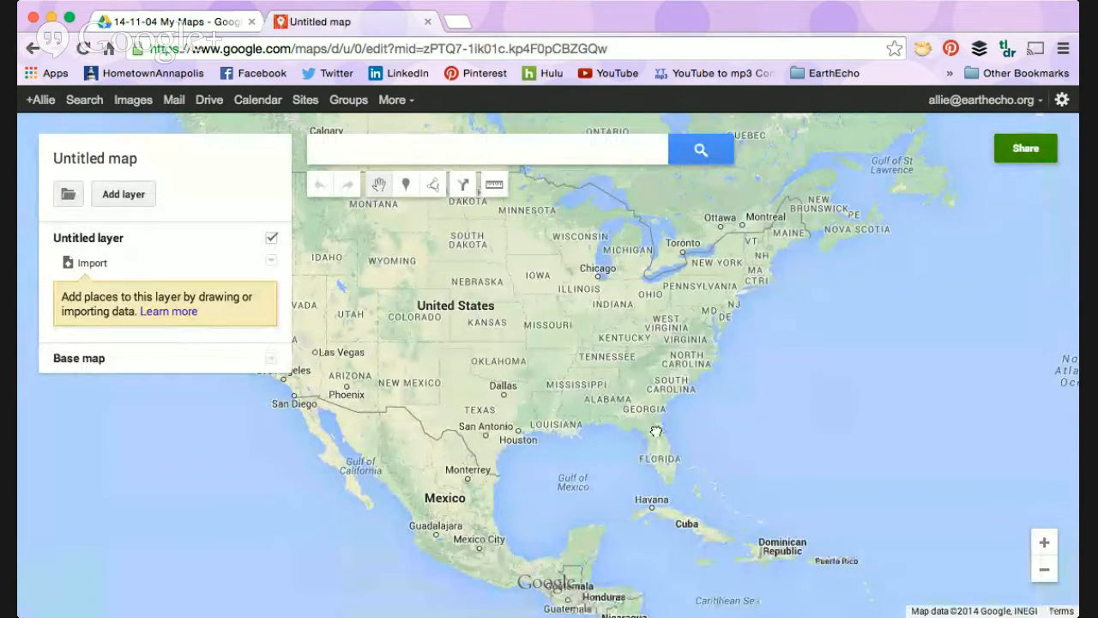
left_click_drag(655, 432, 770, 480)
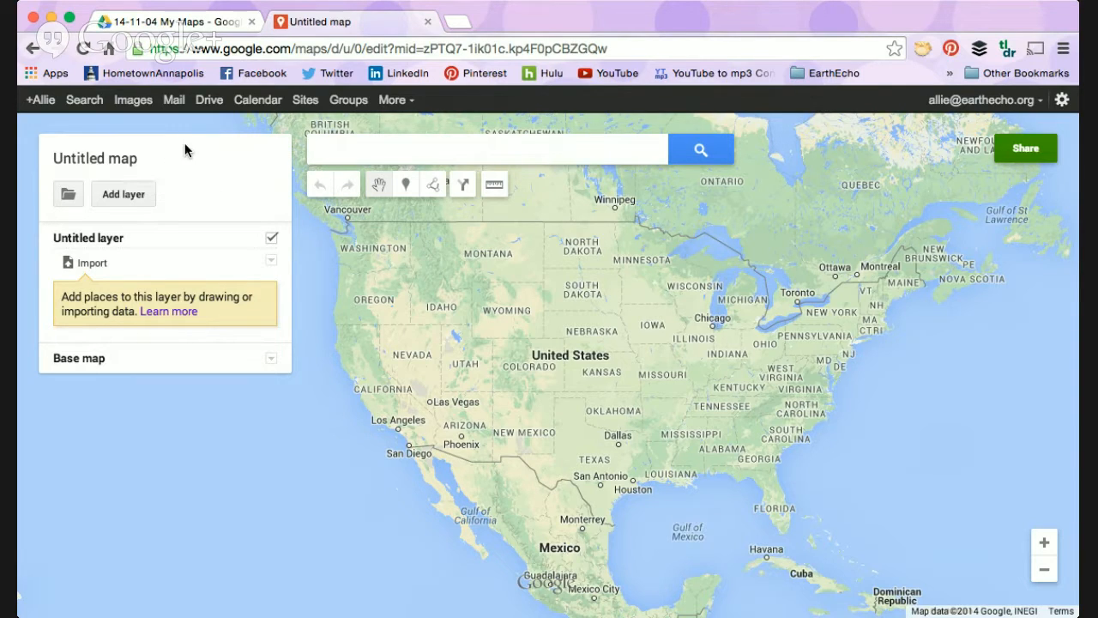
left_click(120, 163)
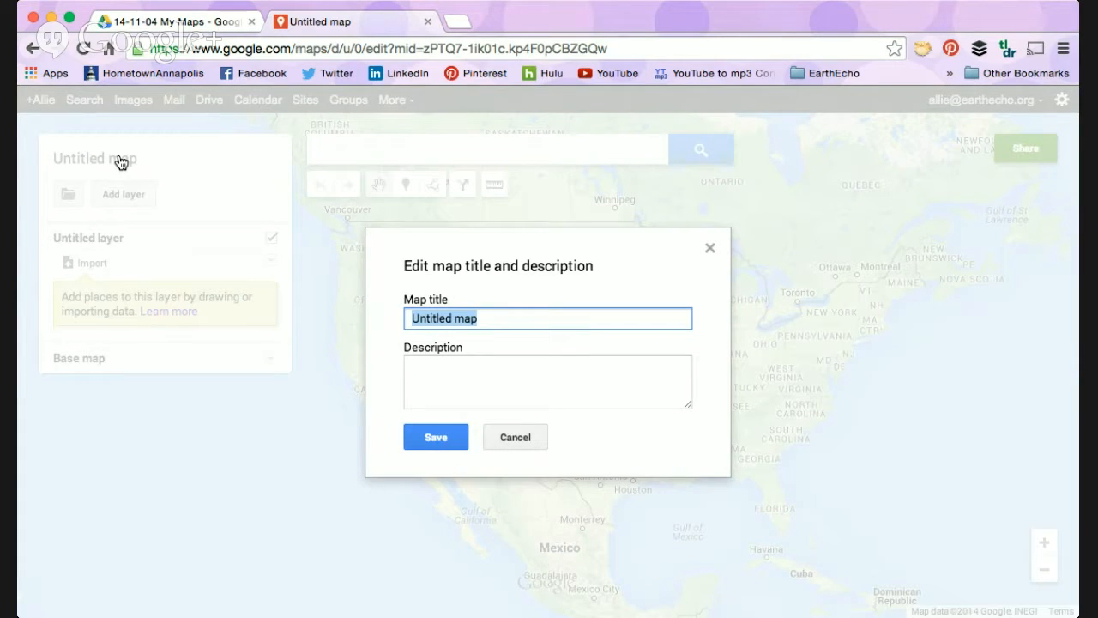
type("T")
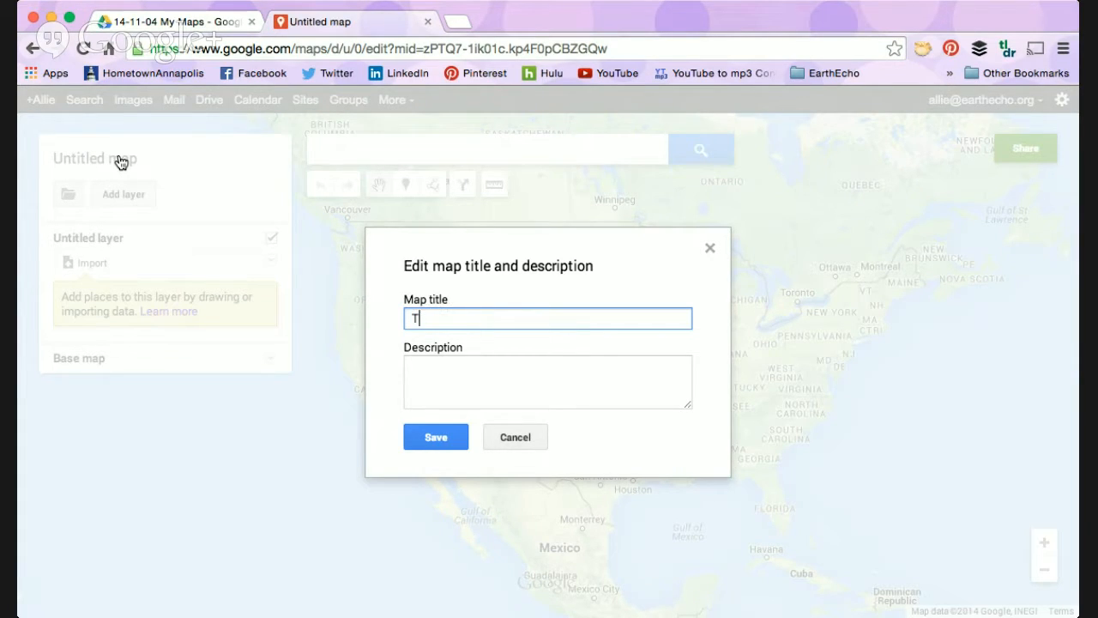
type("ravel")
Step: Give the map the description "Places I've been and places I'd like to go." and save the map details
key("Tab")
type("Places I've ")
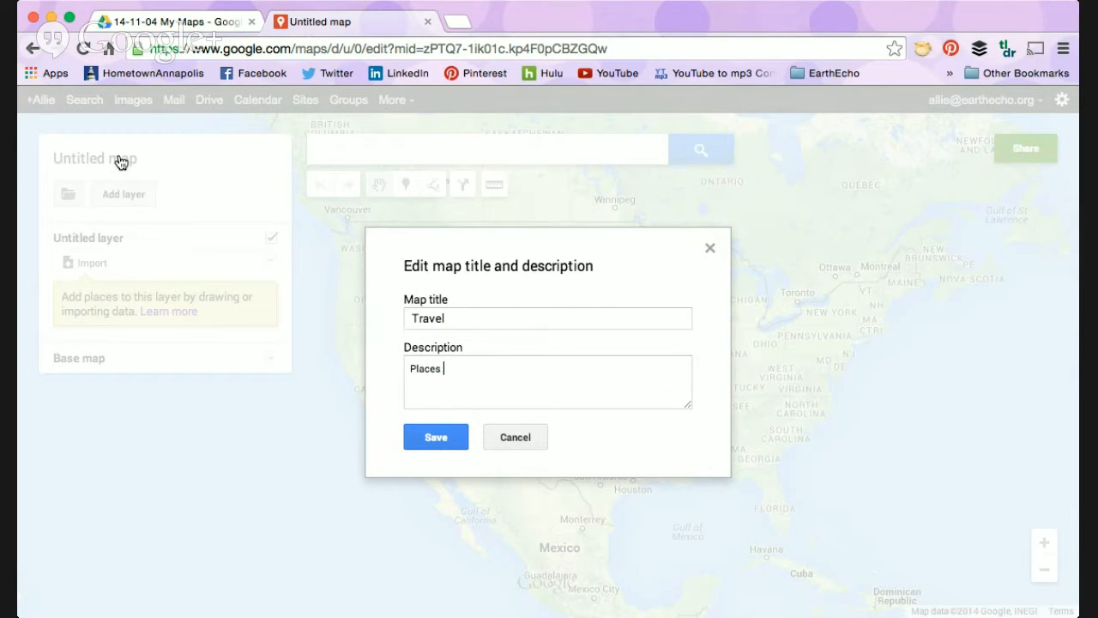
type("been and places I'd lik et")
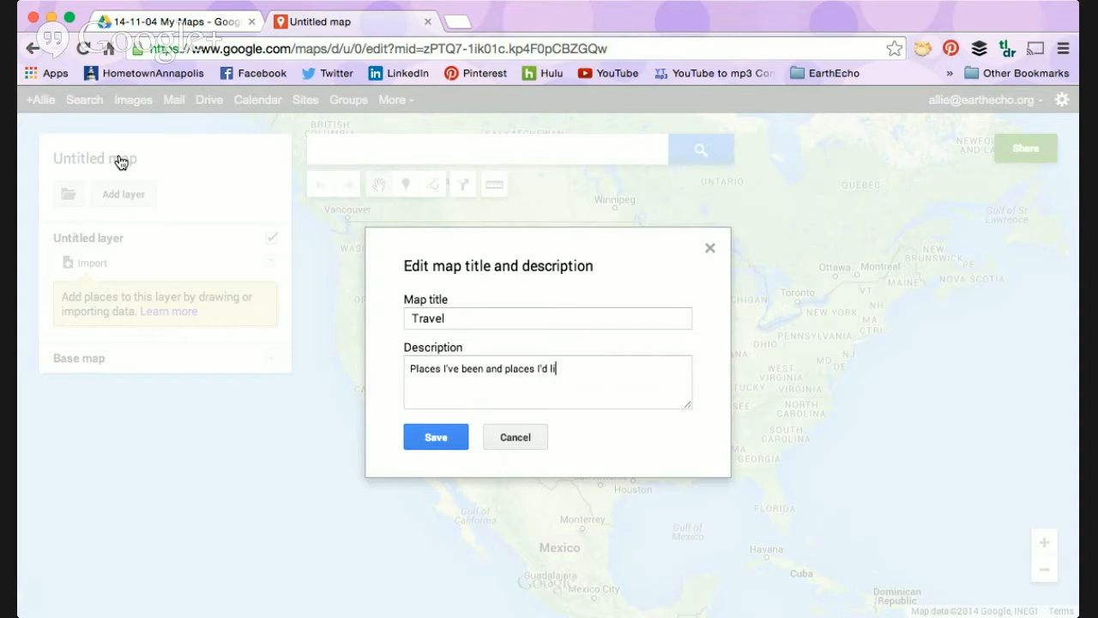
key("BackSpace")
key("BackSpace")
key("BackSpace")
type("e to go.")
left_click(441, 432)
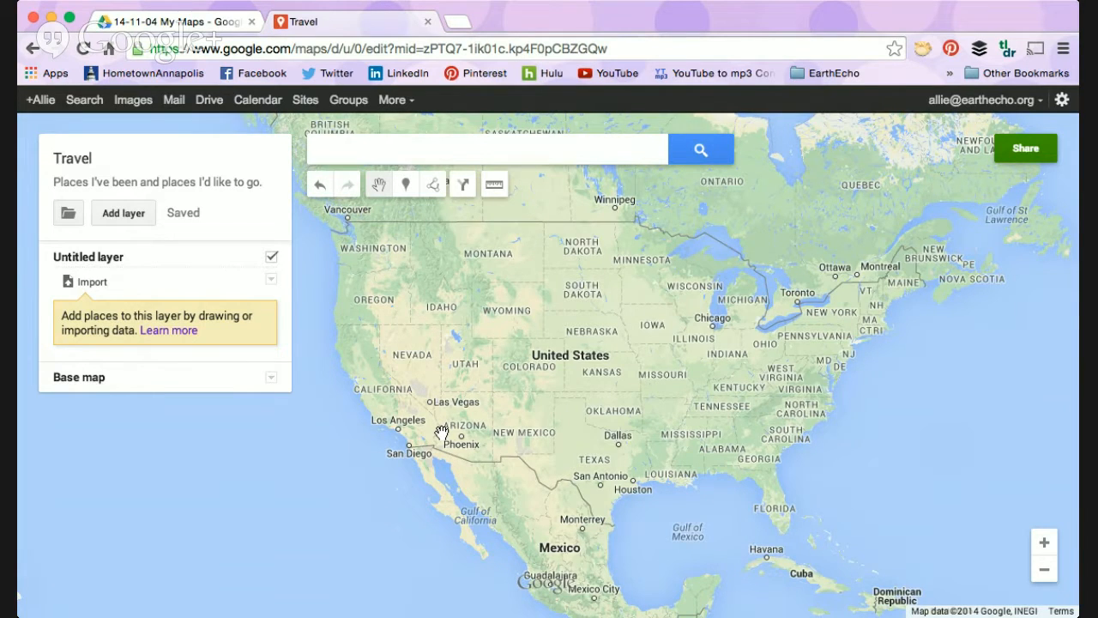
Step: Rename the untitled layer as "Places I'd Like to Travel"
left_click(96, 258)
type("PLace")
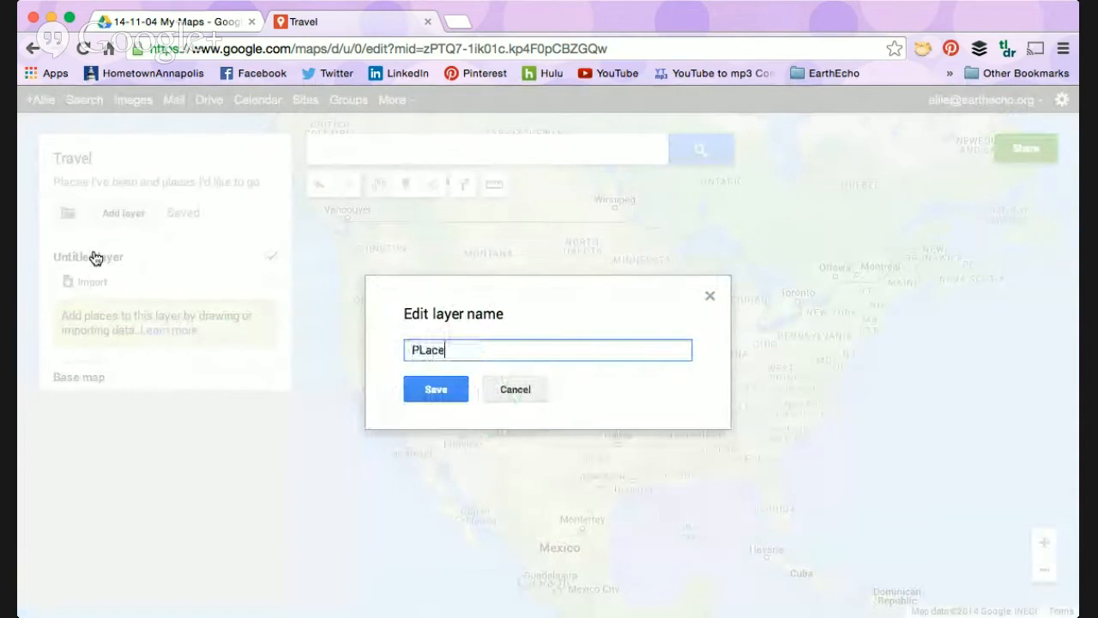
key("BackSpace")
key("BackSpace")
key("BackSpace")
key("BackSpace")
type("laces ")
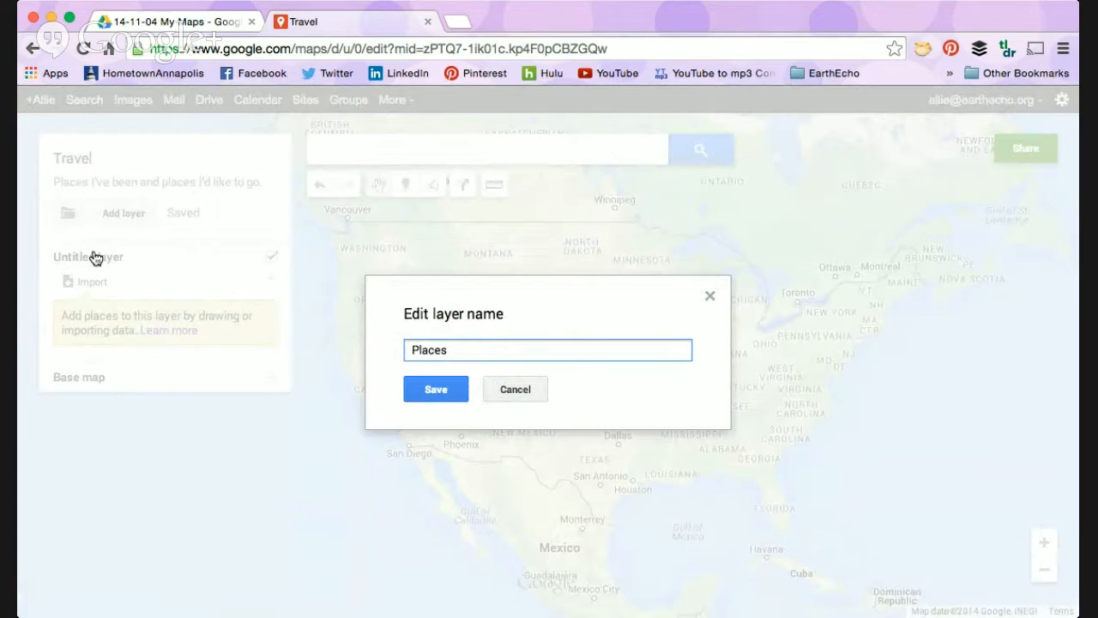
type("I'd Lie")
key("BackSpace")
type("ke to Trac")
key("BackSpace")
type("vel")
key("Return")
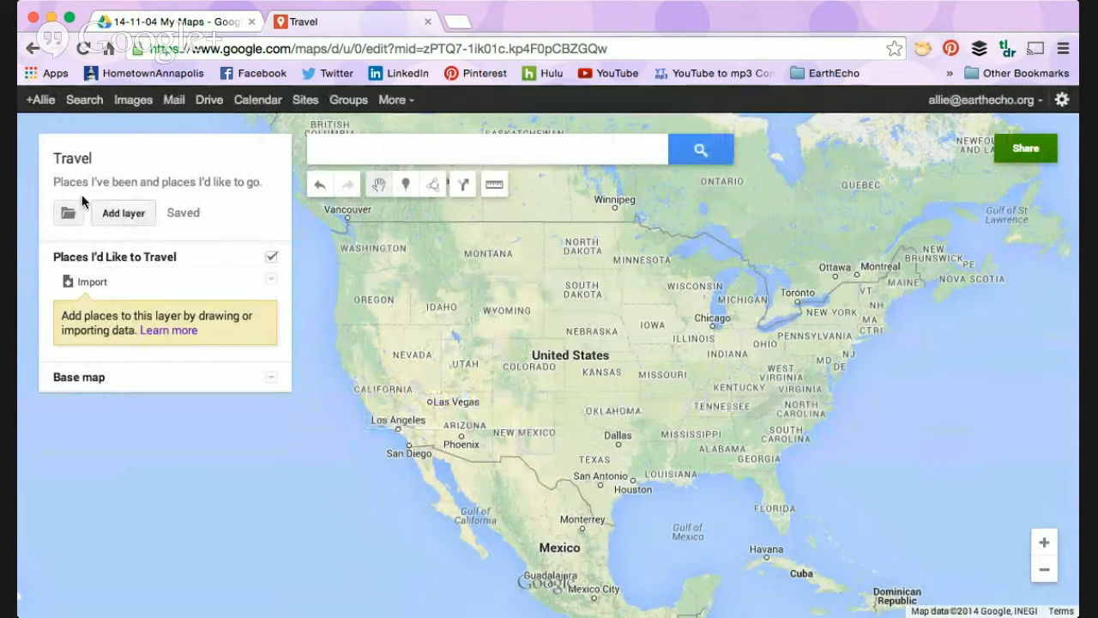
Step: Add a second layer and name it "Places I've Been"
left_click(133, 219)
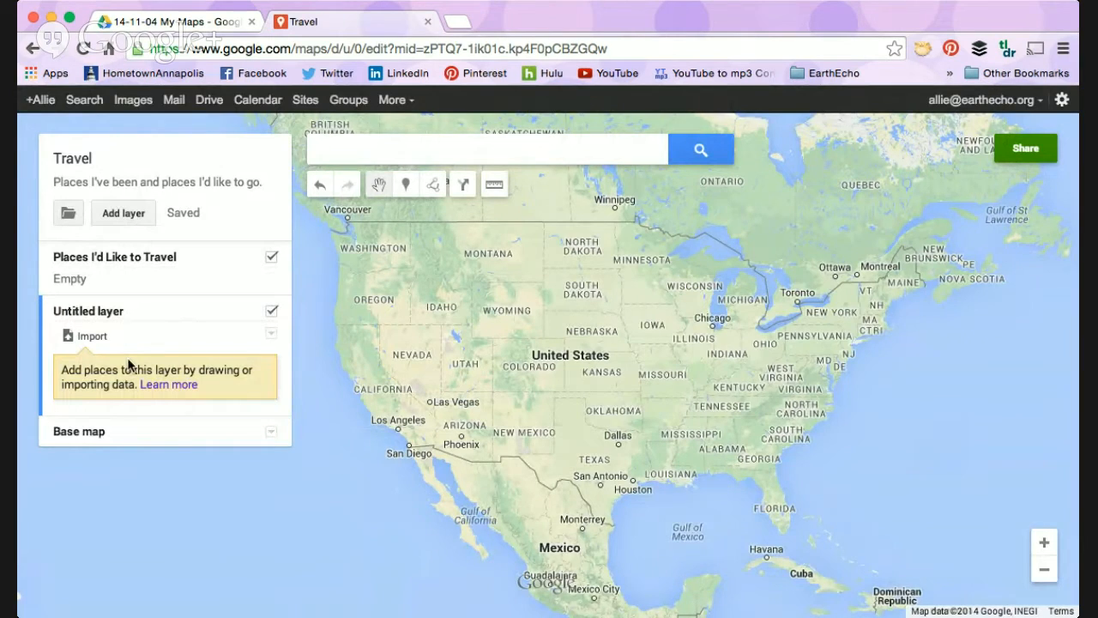
left_click(88, 312)
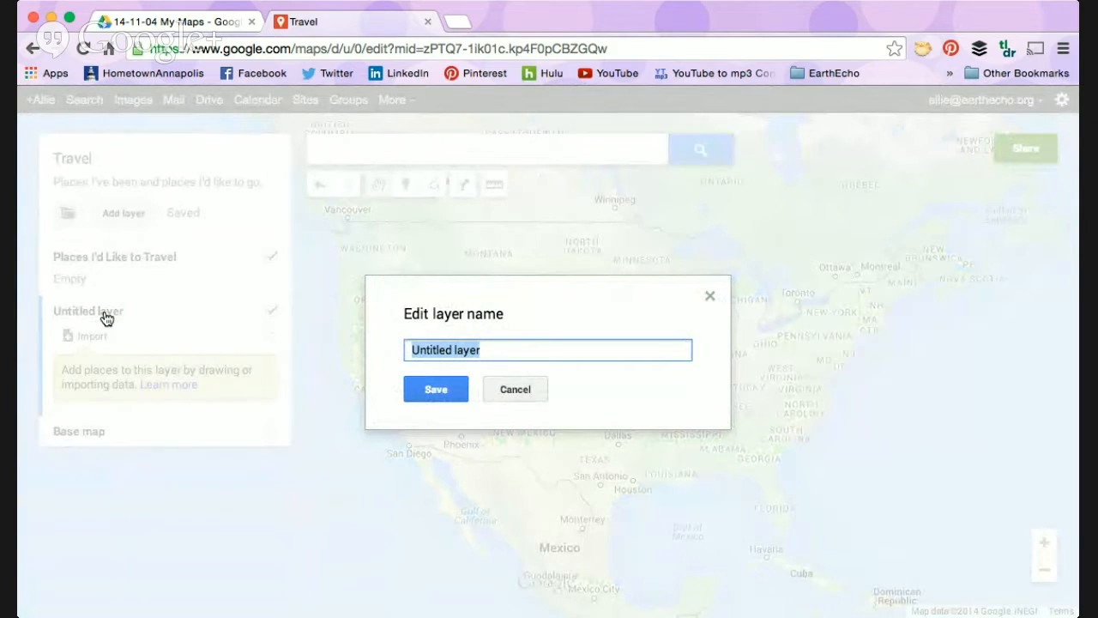
type("Places I've Been")
key("Return")
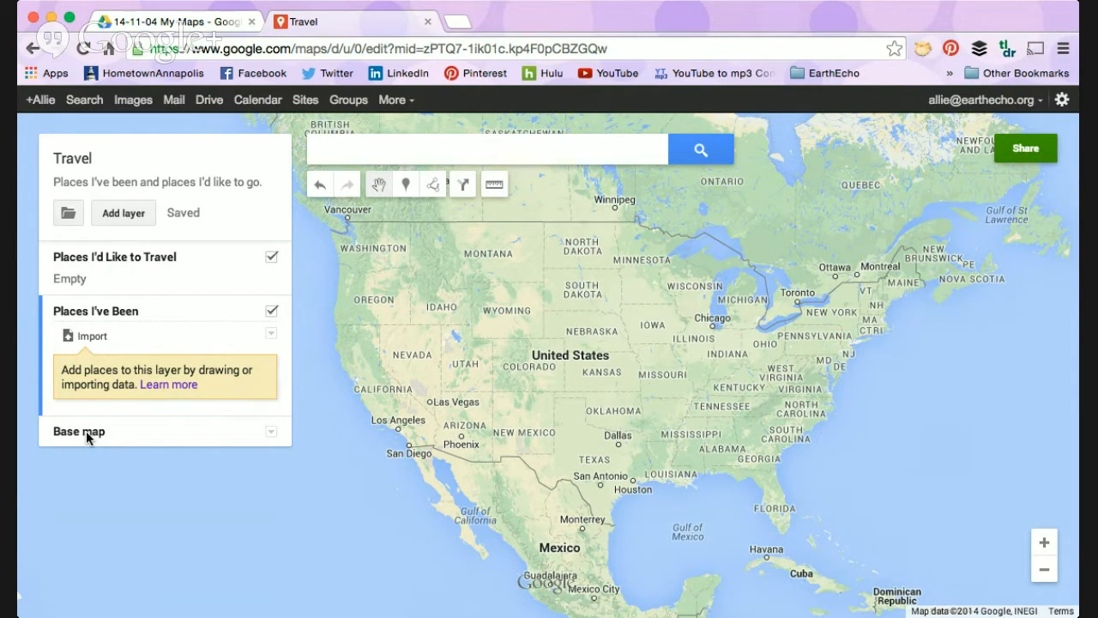
Step: Review the available base map styles and keep the default map style
left_click(271, 434)
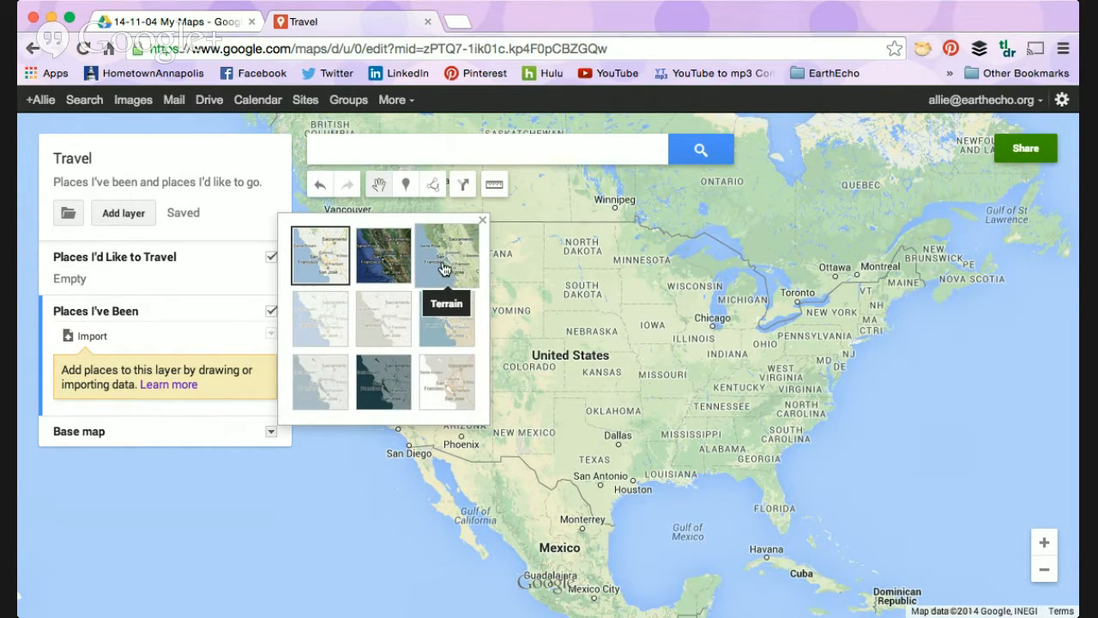
left_click(321, 260)
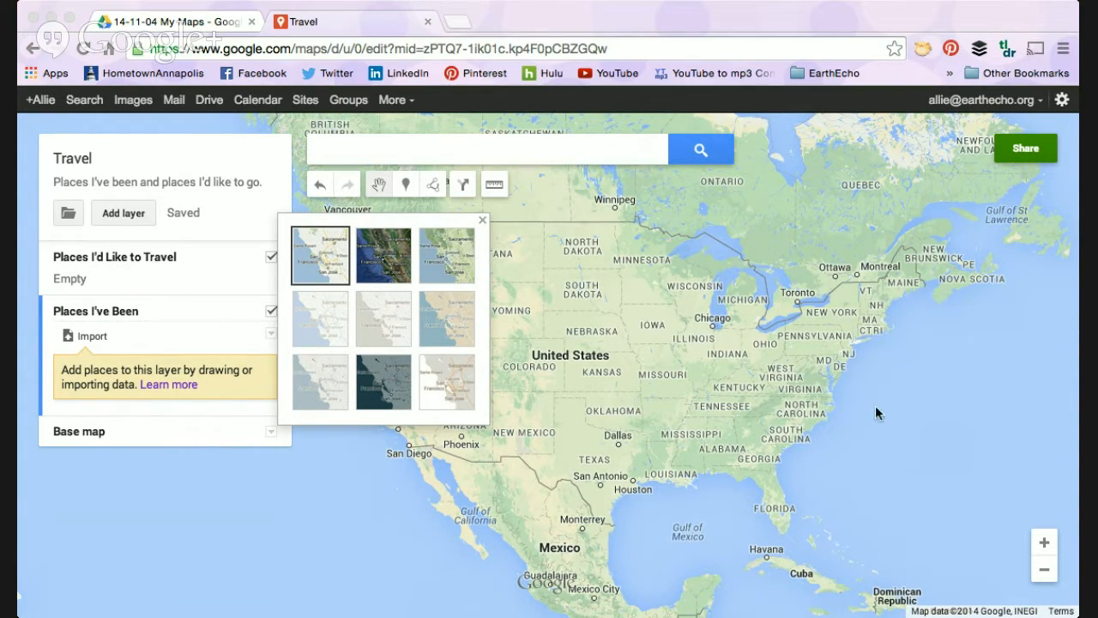
left_click(472, 556)
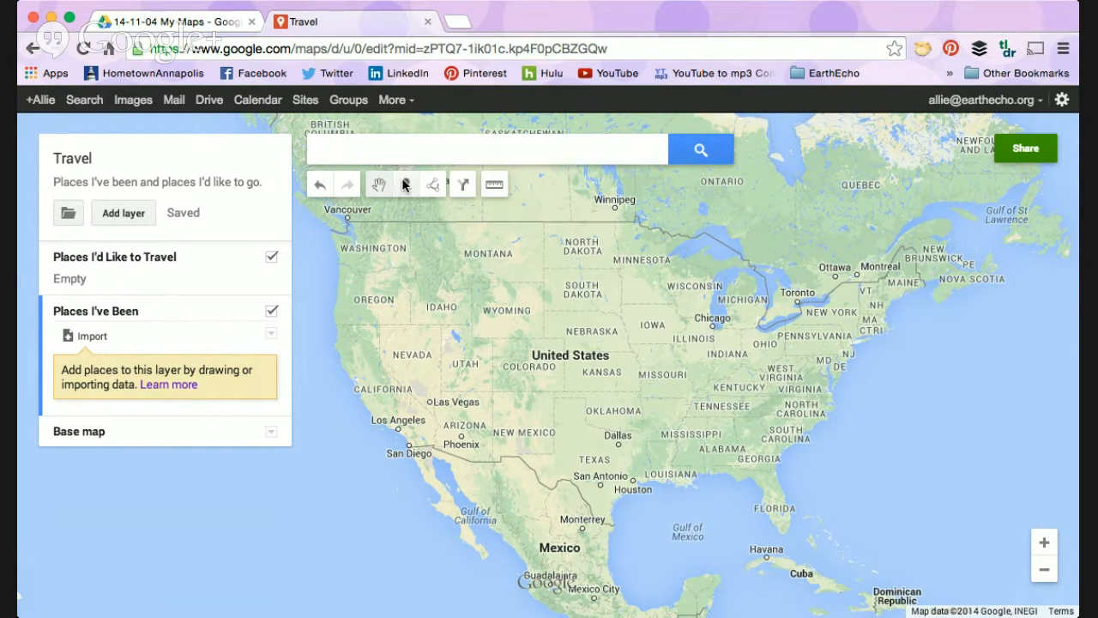
Step: Make "Places I'd Like to Travel" the active layer, search for San Juan Island in Washington and add it to the map
left_click(384, 152)
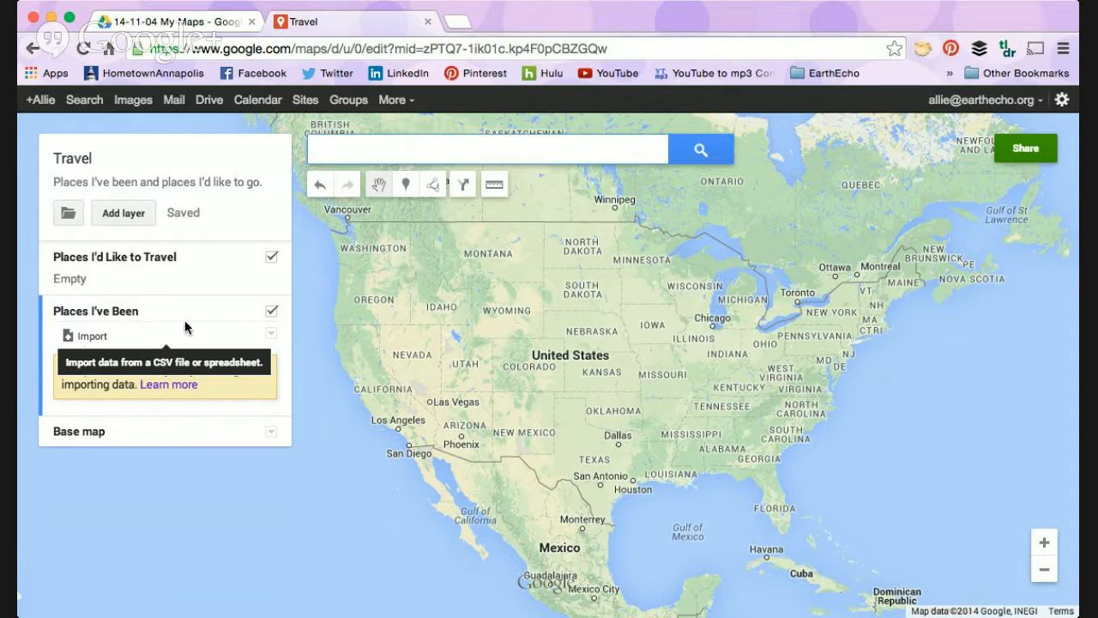
left_click(196, 258)
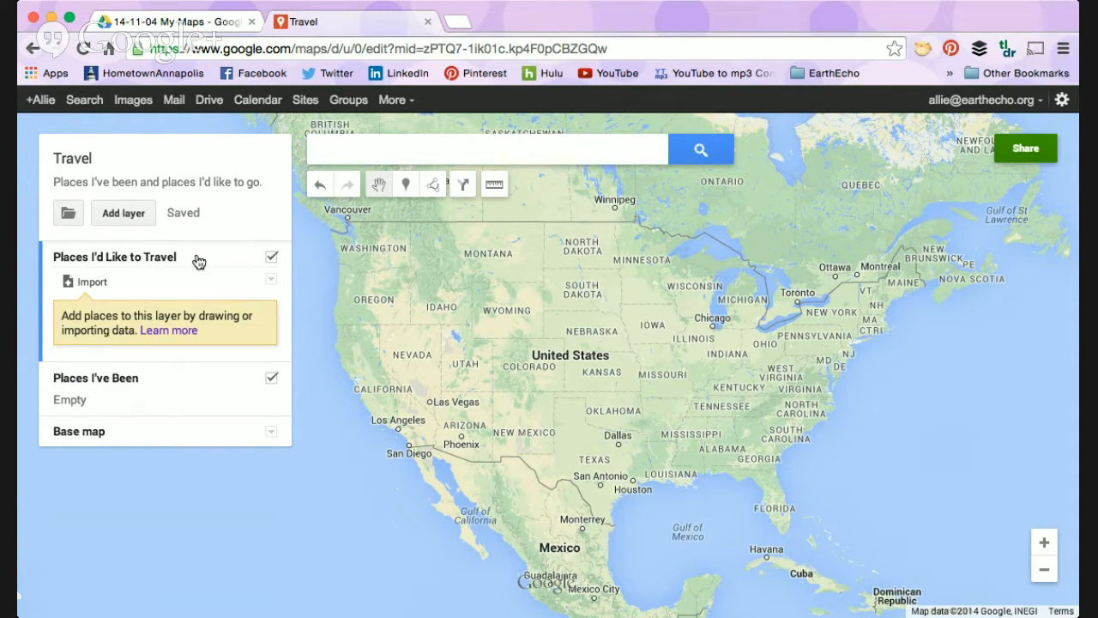
left_click(517, 153)
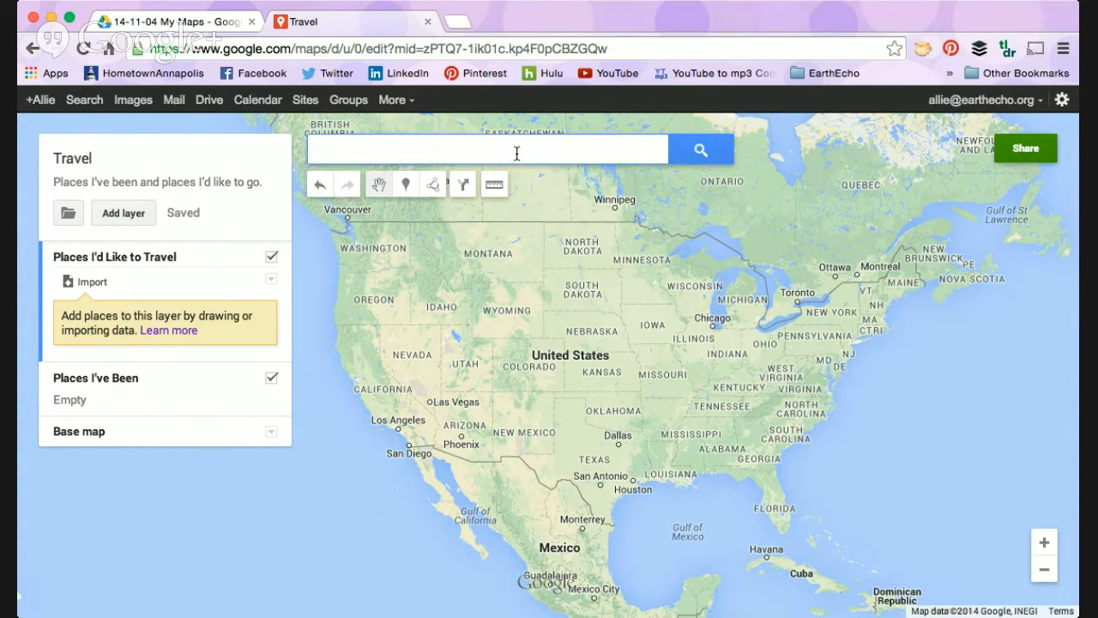
type("San Juan Isl")
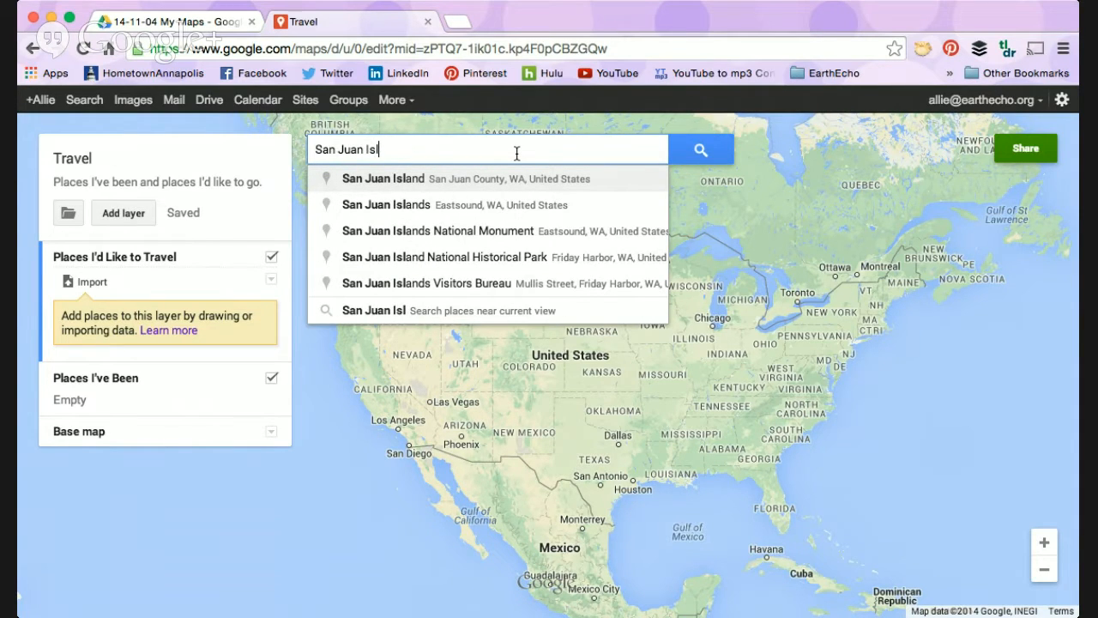
key("Return")
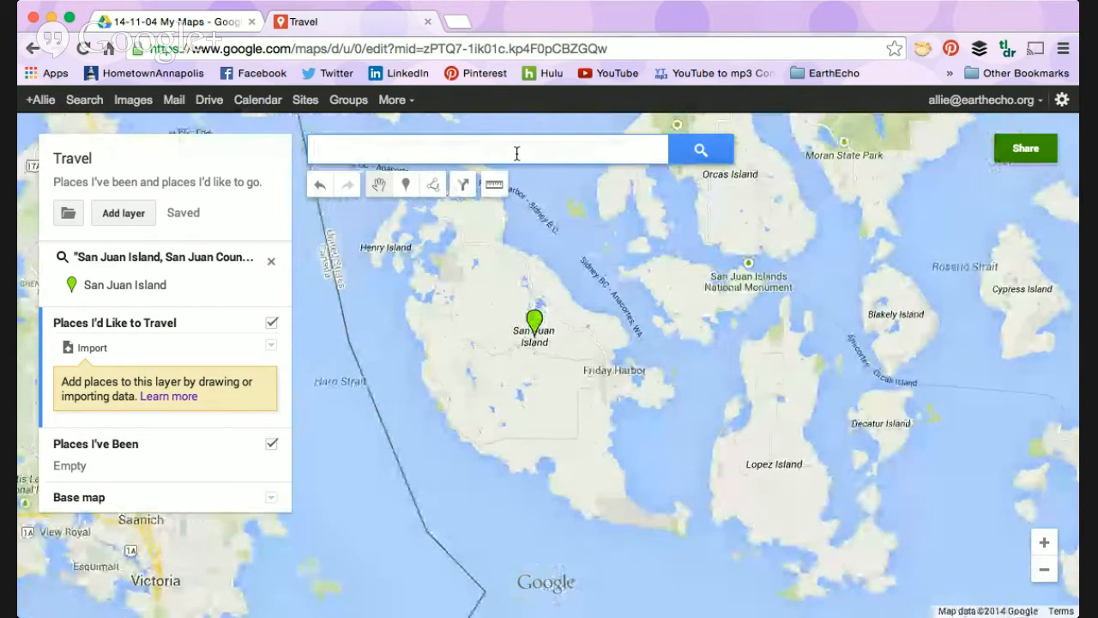
left_click(534, 324)
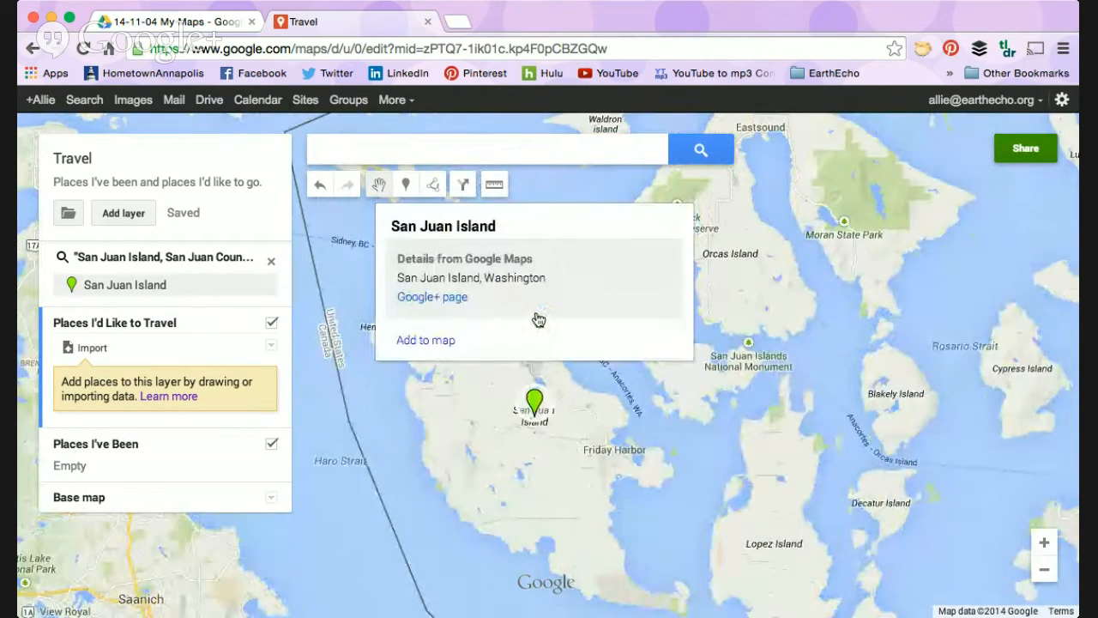
left_click(432, 340)
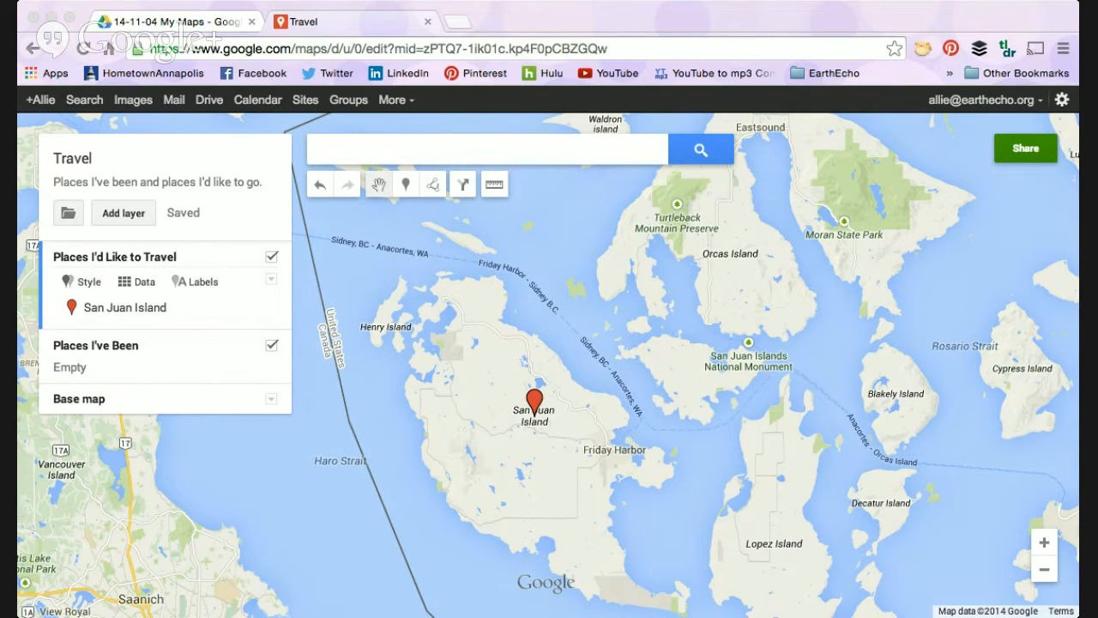
left_click(47, 562)
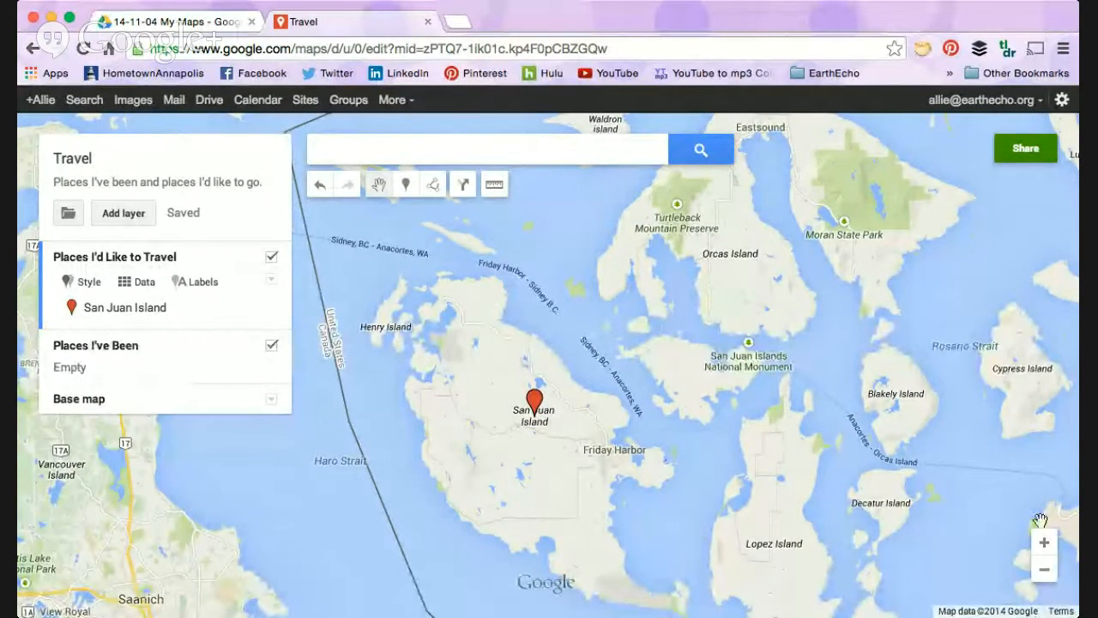
Step: Place a marker on the city of Vancouver in the active layer, name it Vancouver and save it
left_click(1044, 571)
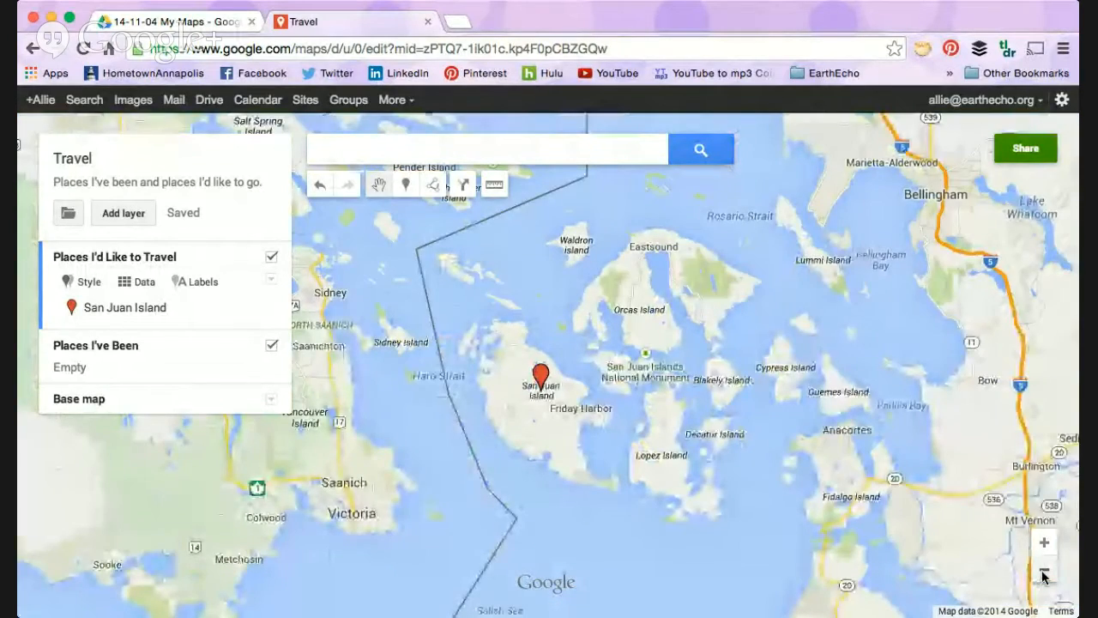
left_click(1044, 571)
left_click_drag(675, 342, 635, 319)
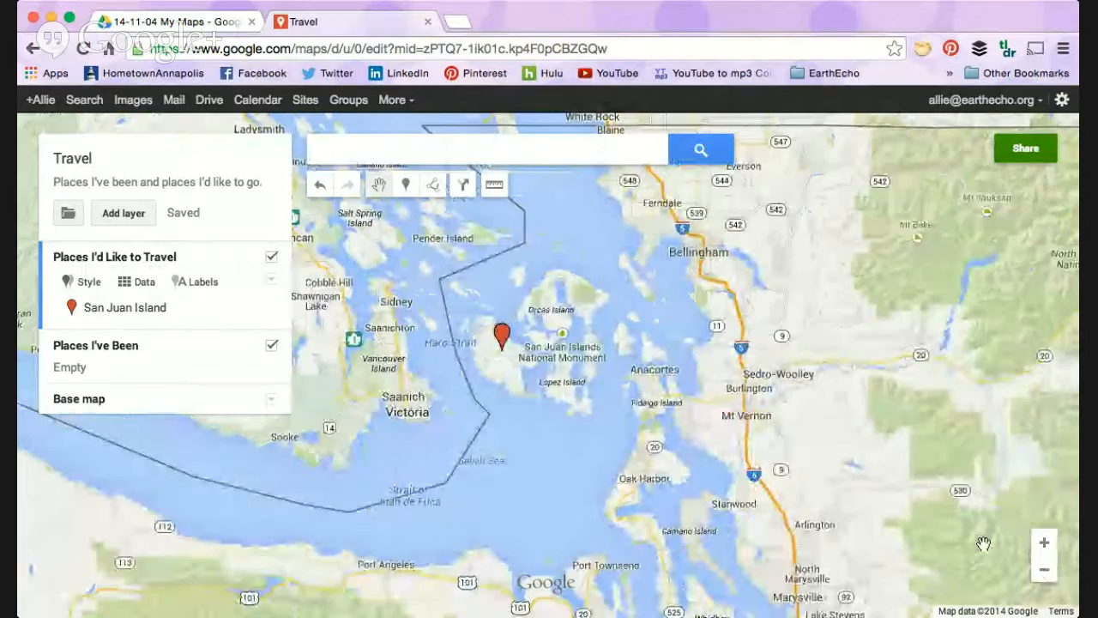
left_click(1045, 570)
mouse_move(616, 416)
left_mouse_down()
mouse_move(598, 549)
mouse_move(682, 558)
mouse_move(653, 493)
mouse_move(596, 506)
left_mouse_up()
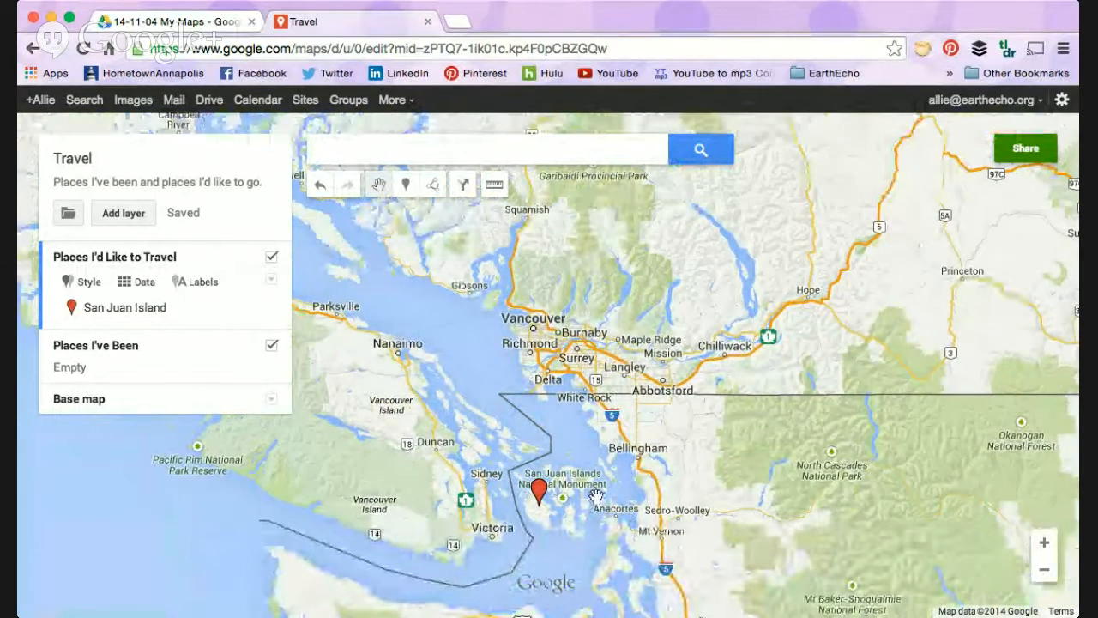
left_click(407, 195)
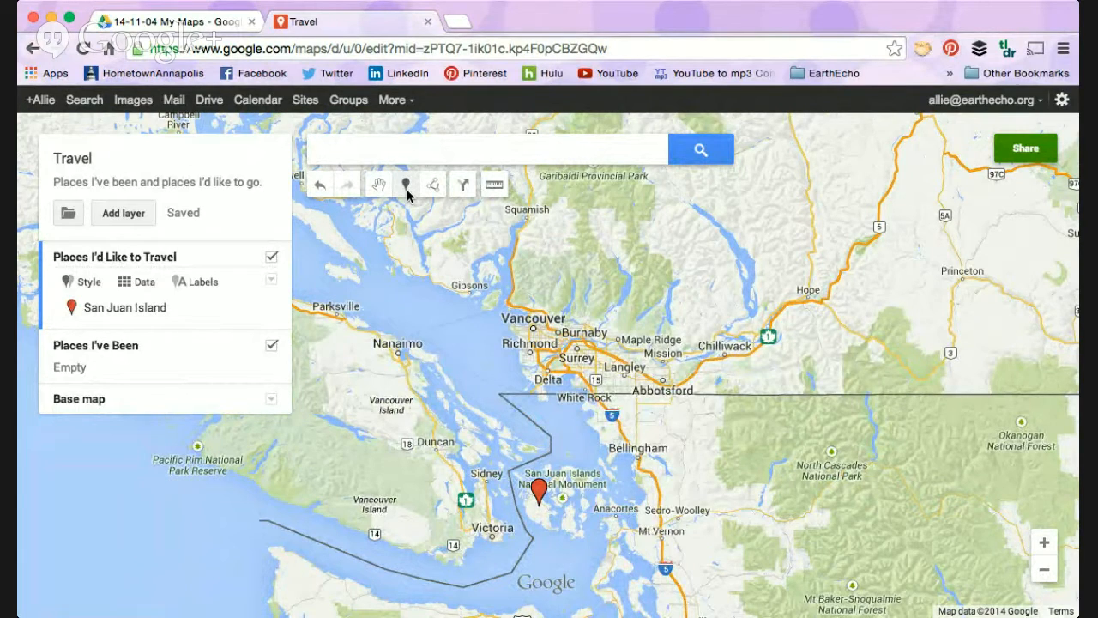
left_click(533, 327)
type("V")
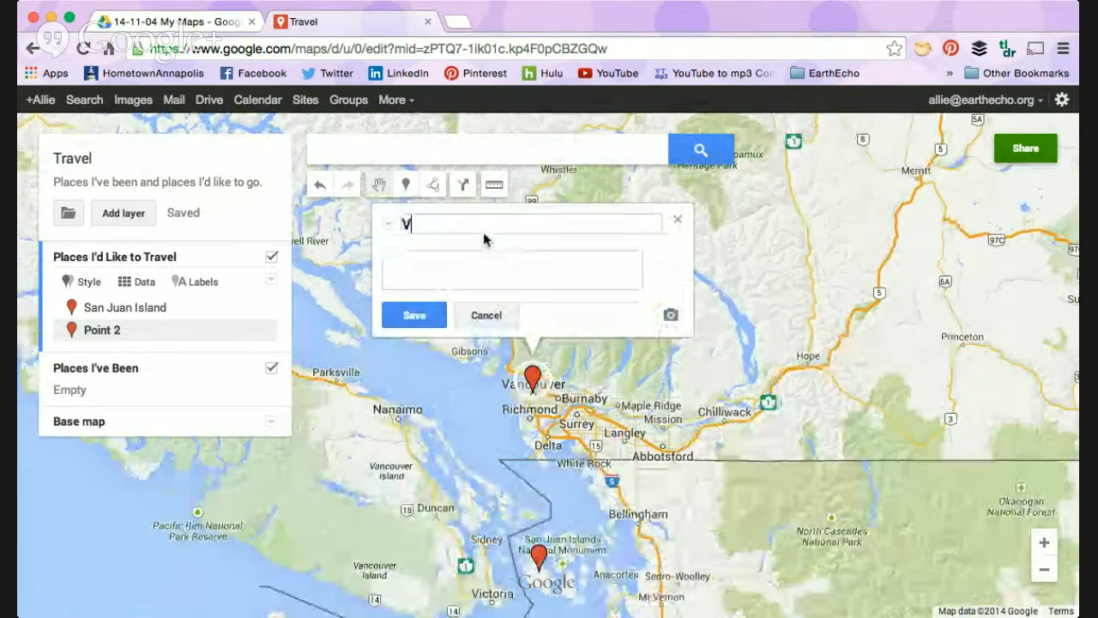
type("ancouver")
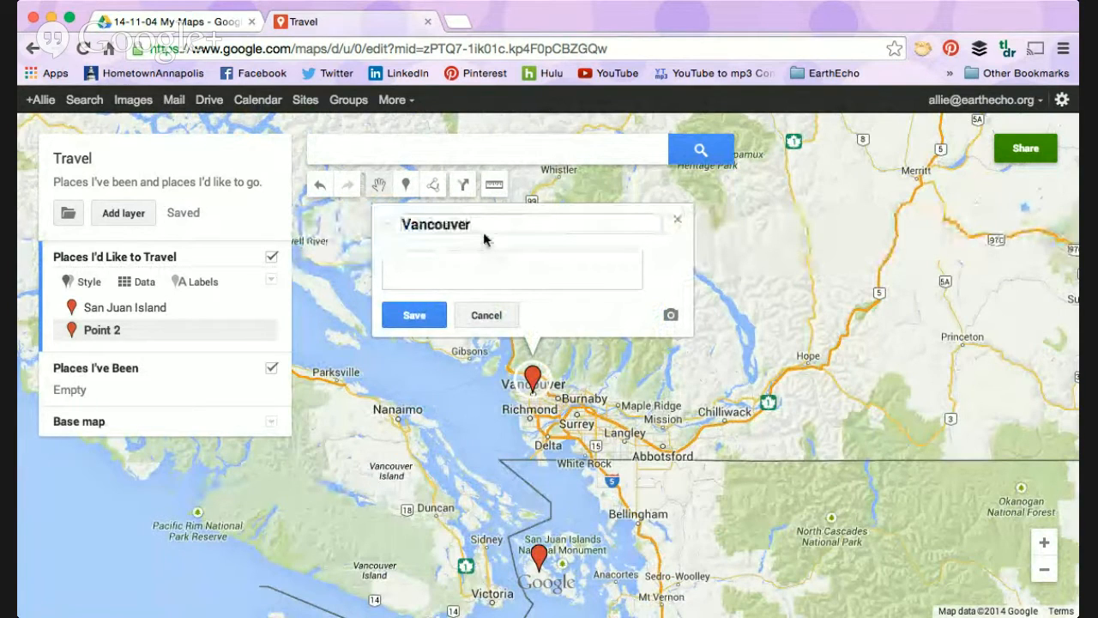
left_click(415, 317)
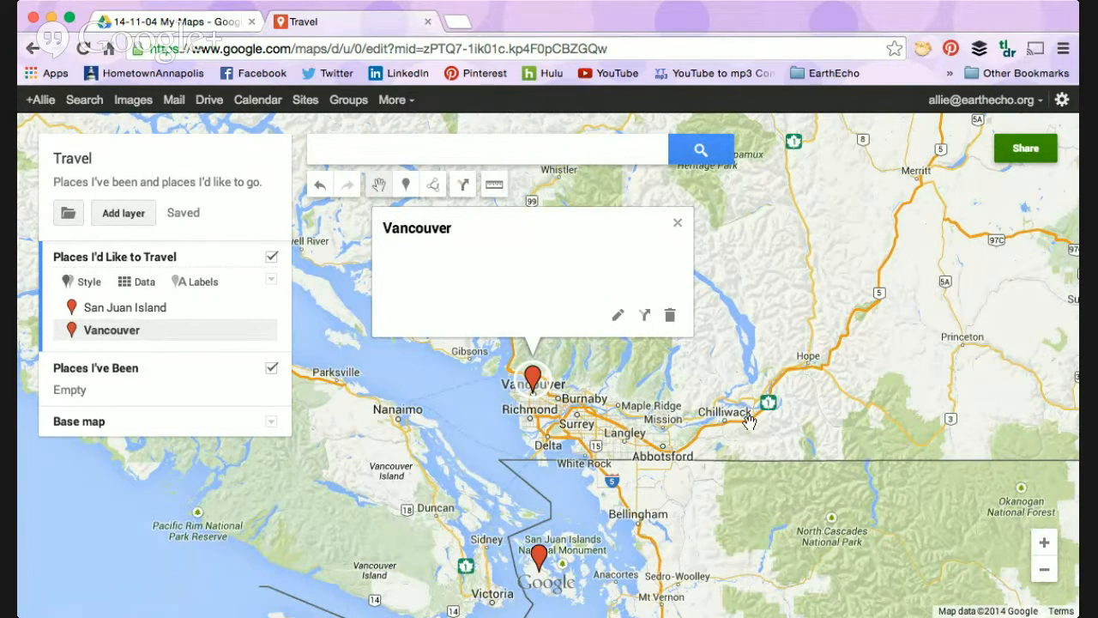
left_click(775, 458)
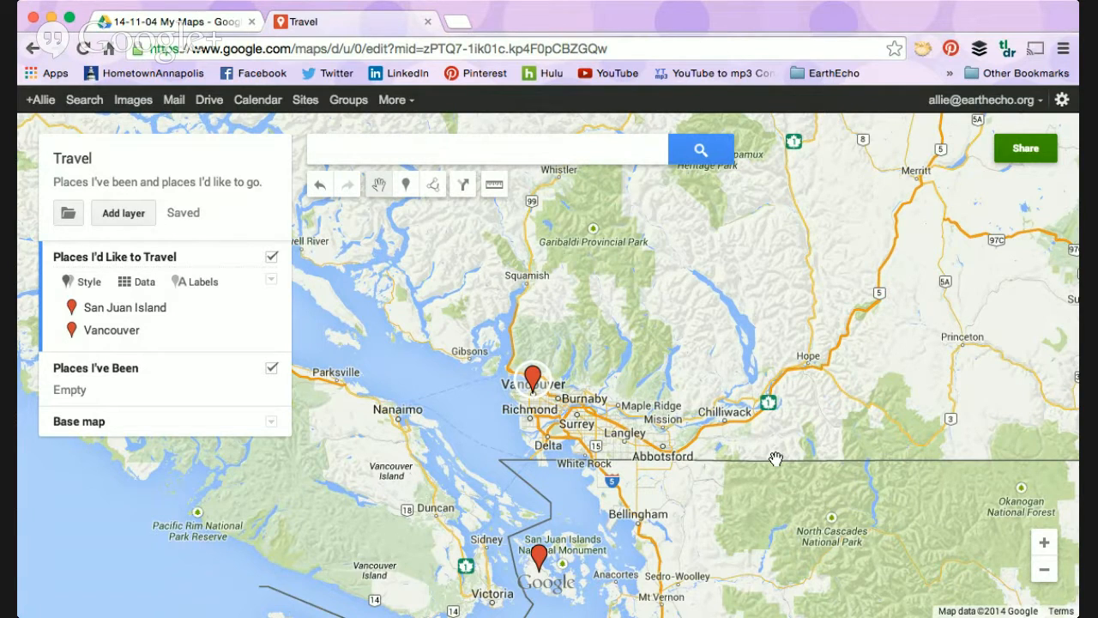
Step: Place a marker on Seattle in the "Places I'd Like to Travel" layer, name it "Seattle, Washington" and save it
left_click_drag(836, 405, 758, 294)
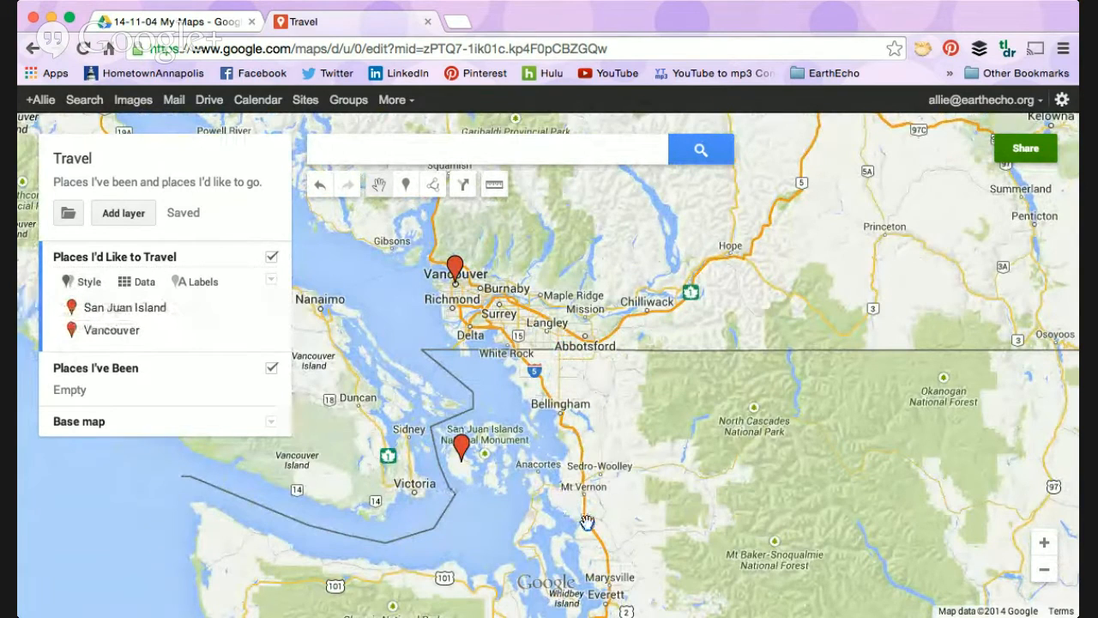
left_click_drag(656, 489, 690, 274)
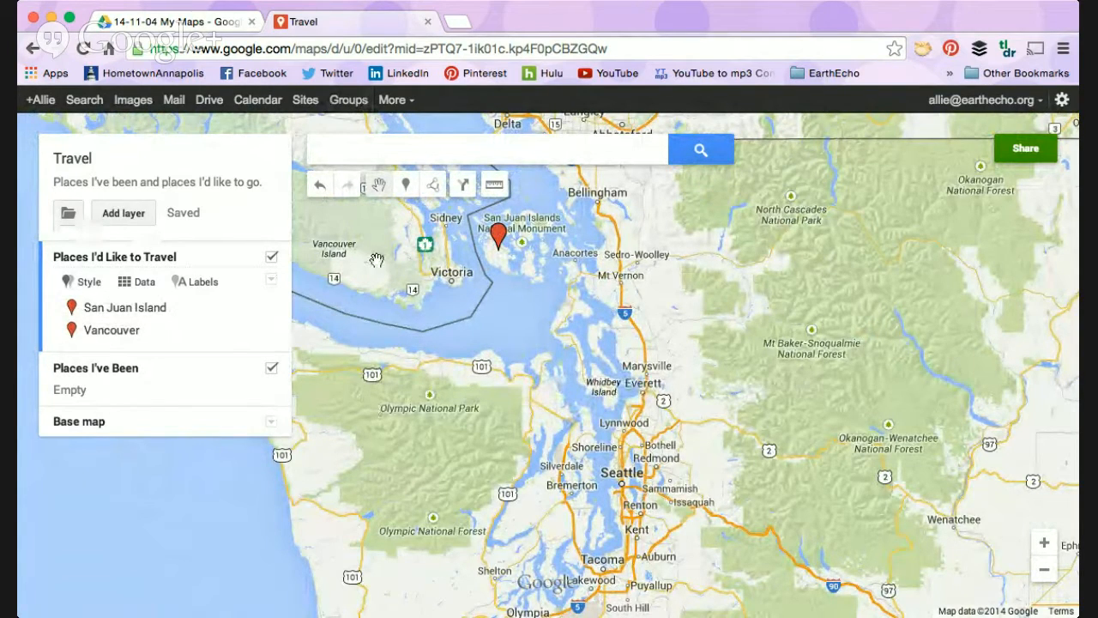
left_click(404, 184)
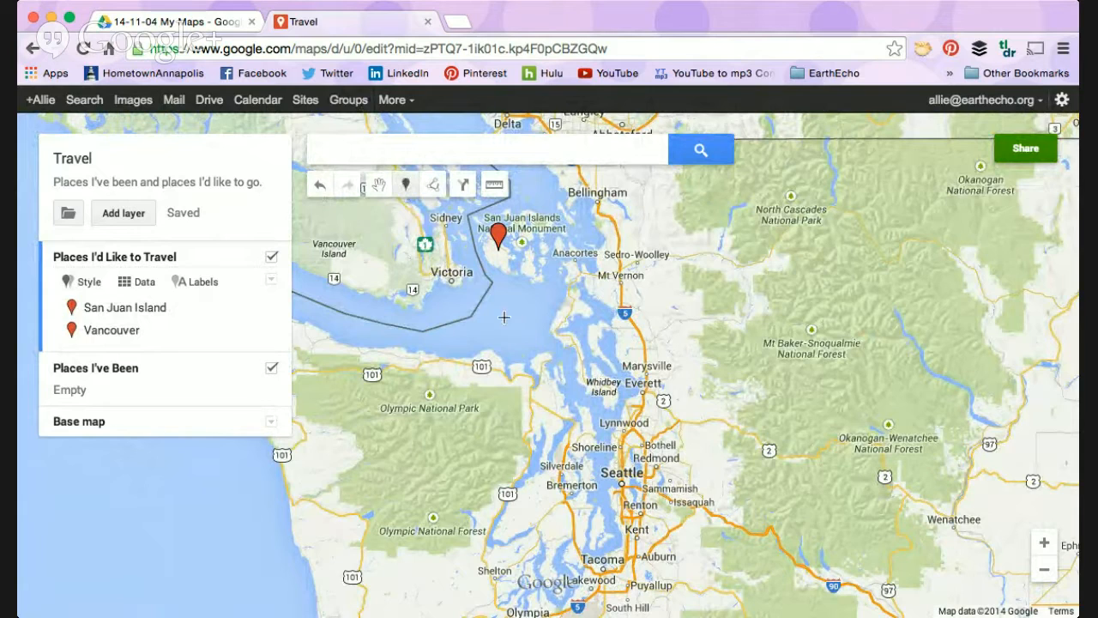
left_click(621, 486)
type("Seattle, Washington")
key("Tab")
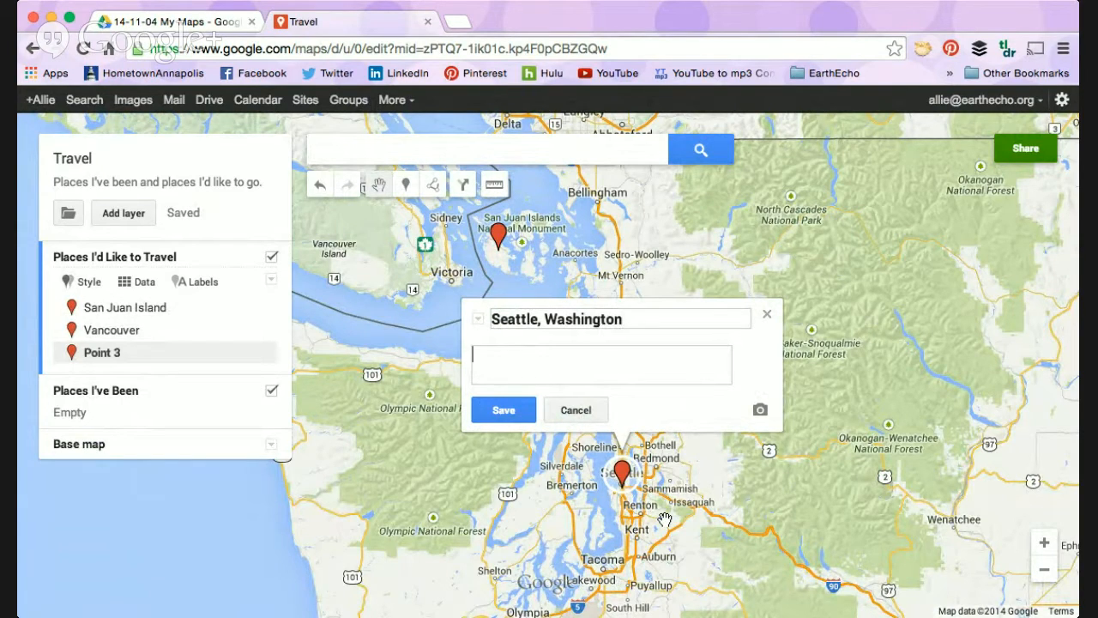
left_click(502, 411)
Step: Make "Places I've Been" the active layer, search for Annapolis, MD and add it to the map
left_click(125, 409)
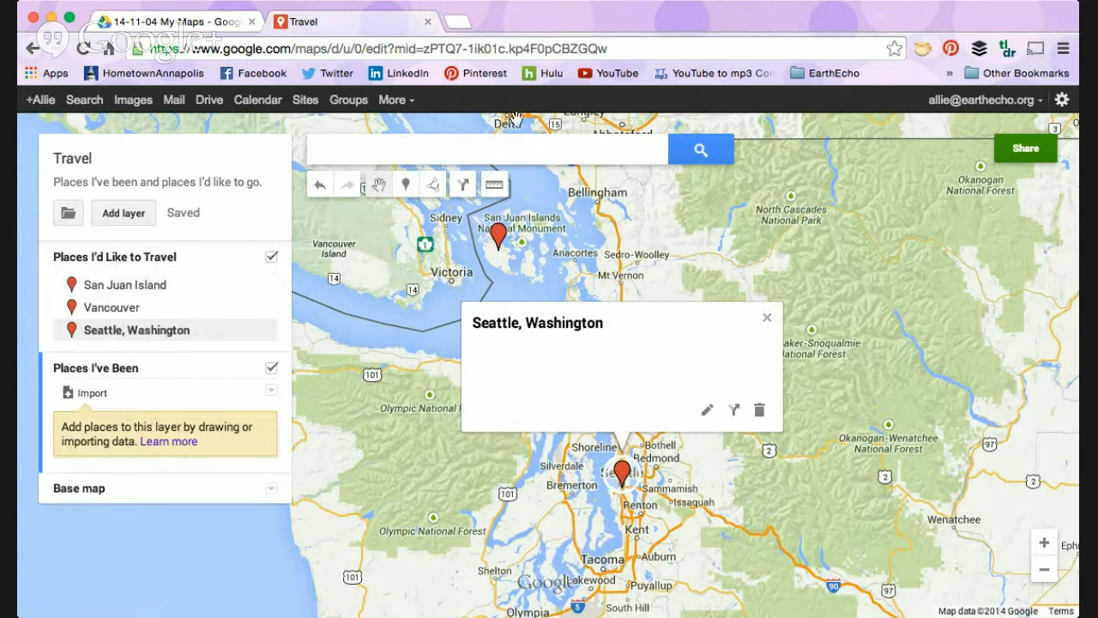
left_click(484, 151)
type("Annapolis")
key("Return")
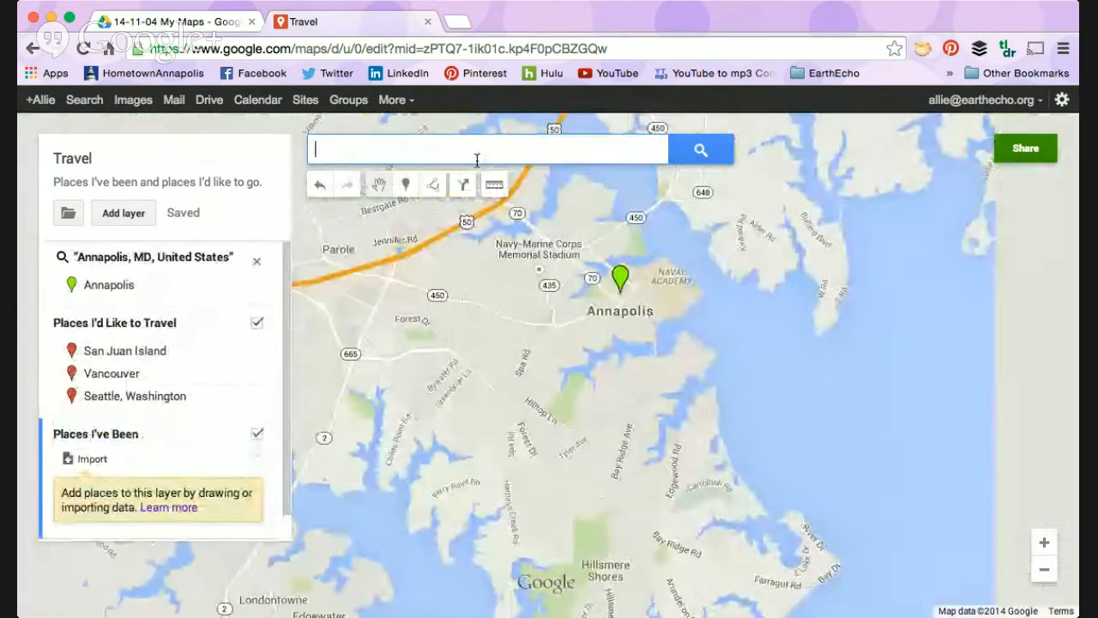
left_click(621, 287)
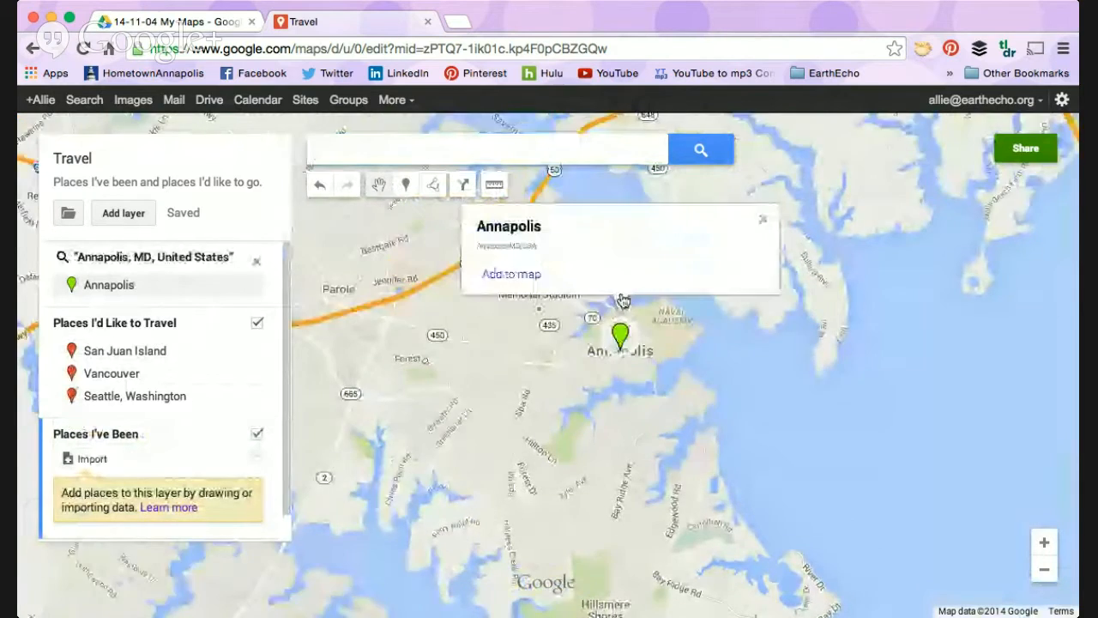
left_click(511, 338)
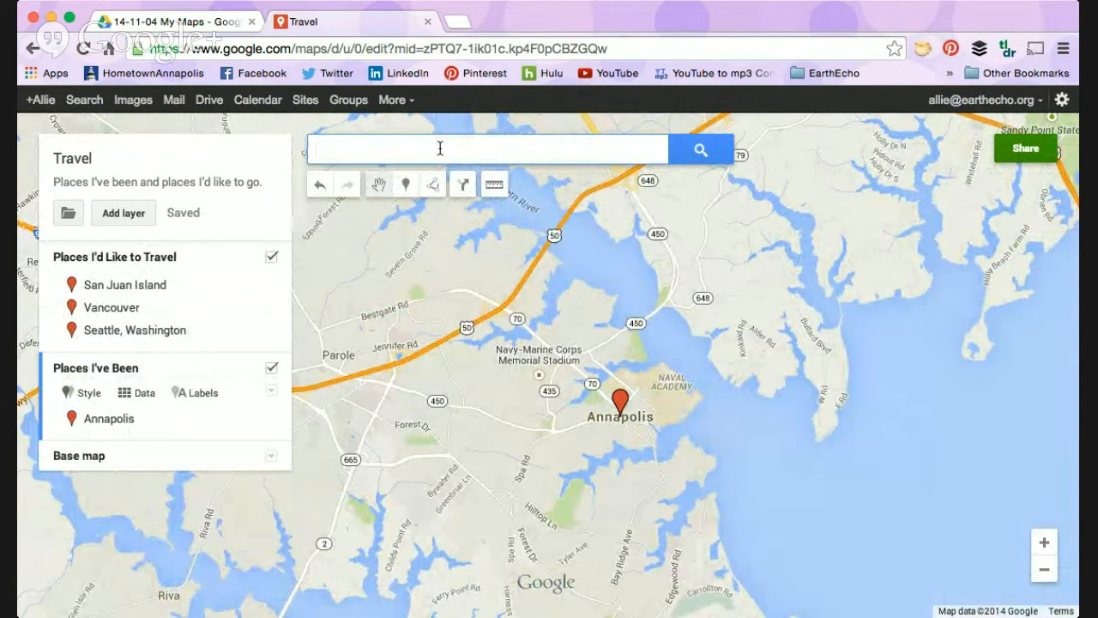
Step: Search for Key Biscayne, FL and add it to the "Places I've Been" layer
type("Key Bis")
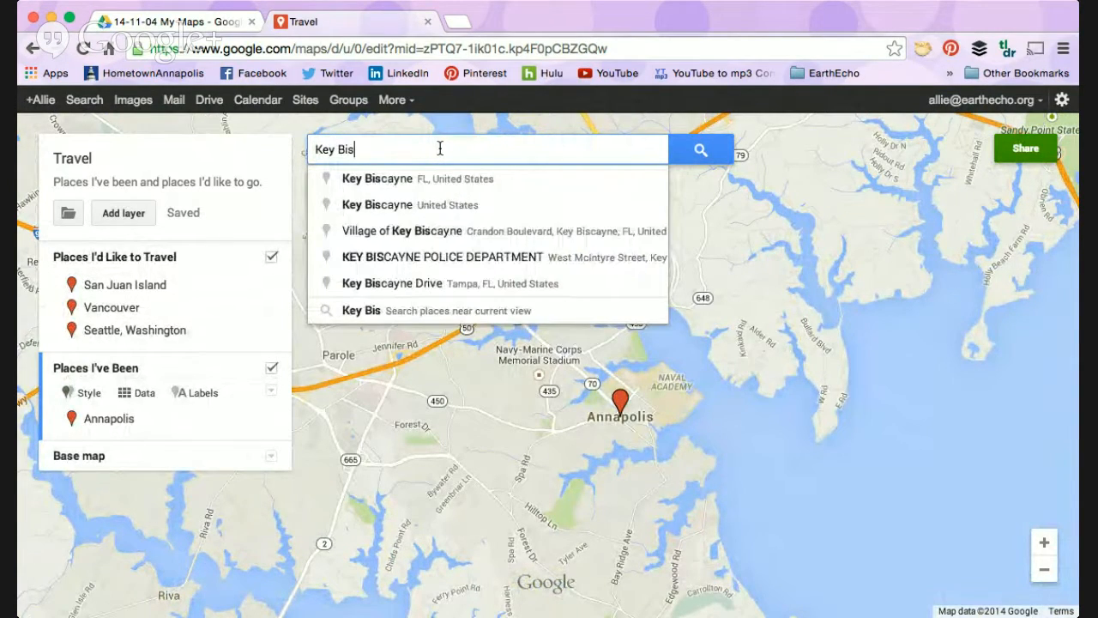
key("Down")
key("Return")
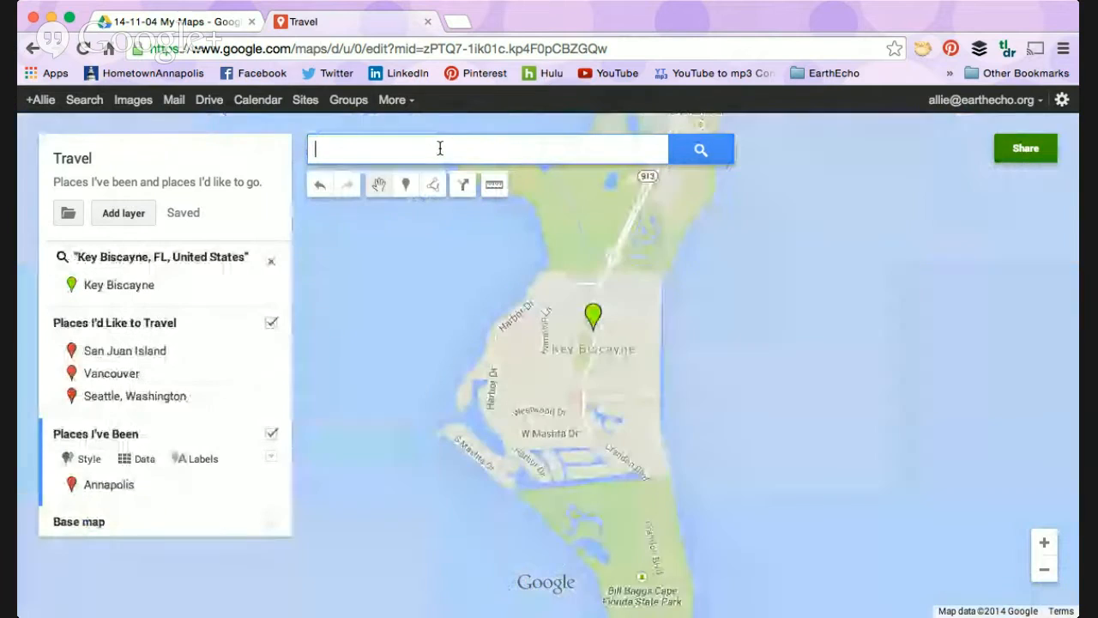
left_click(593, 334)
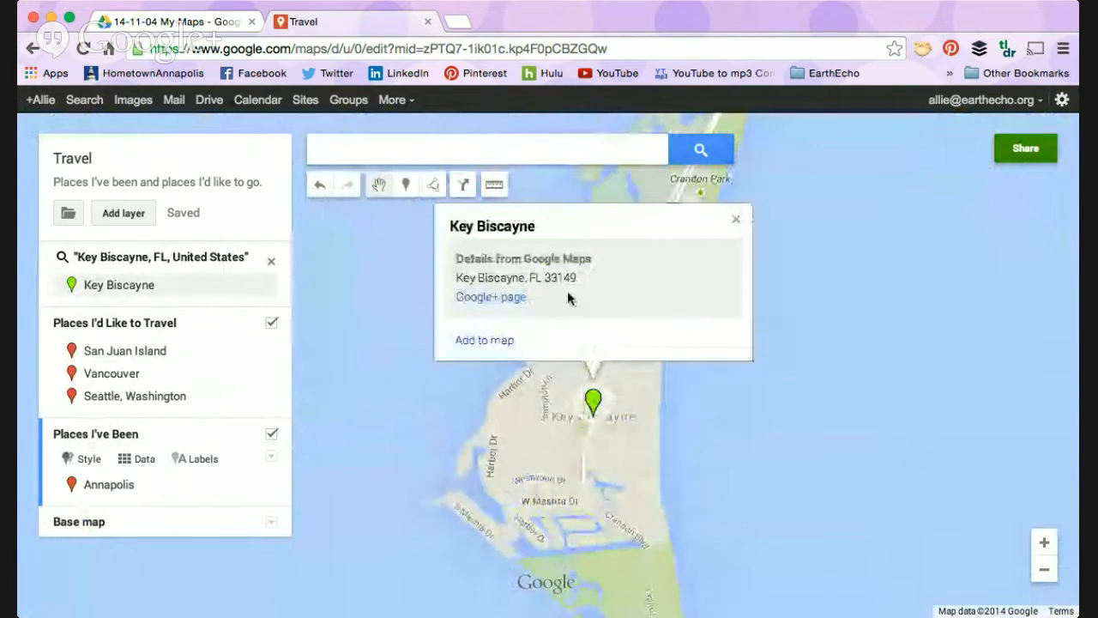
left_click(485, 341)
Step: Search for Lancaster, PA and add it to the "Places I've Been" layer
left_click(397, 151)
type("Lancaster")
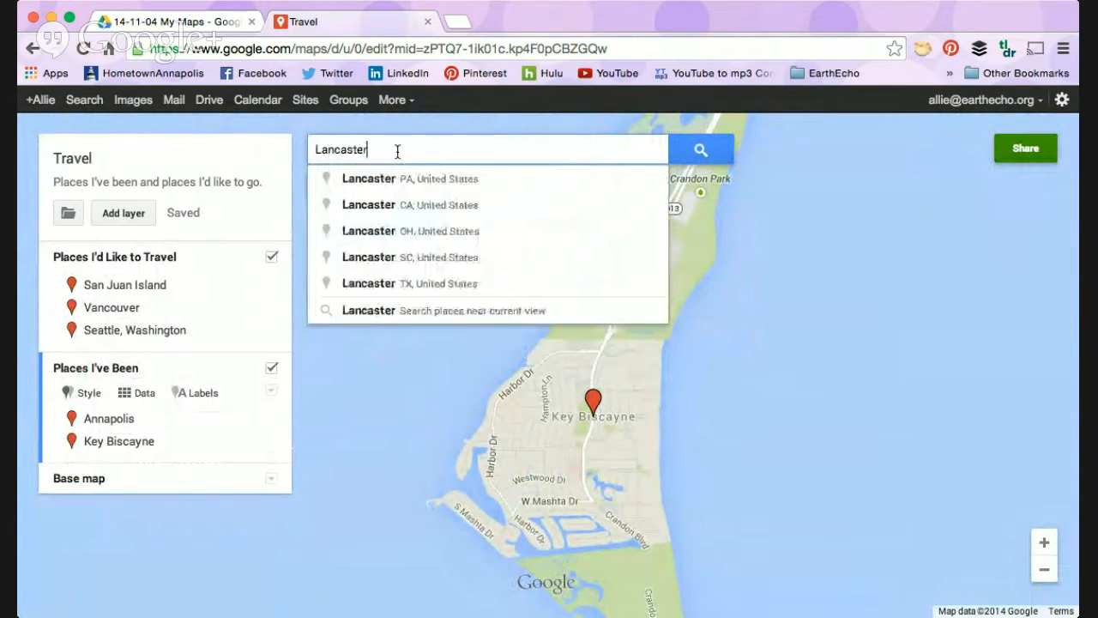
key("Down")
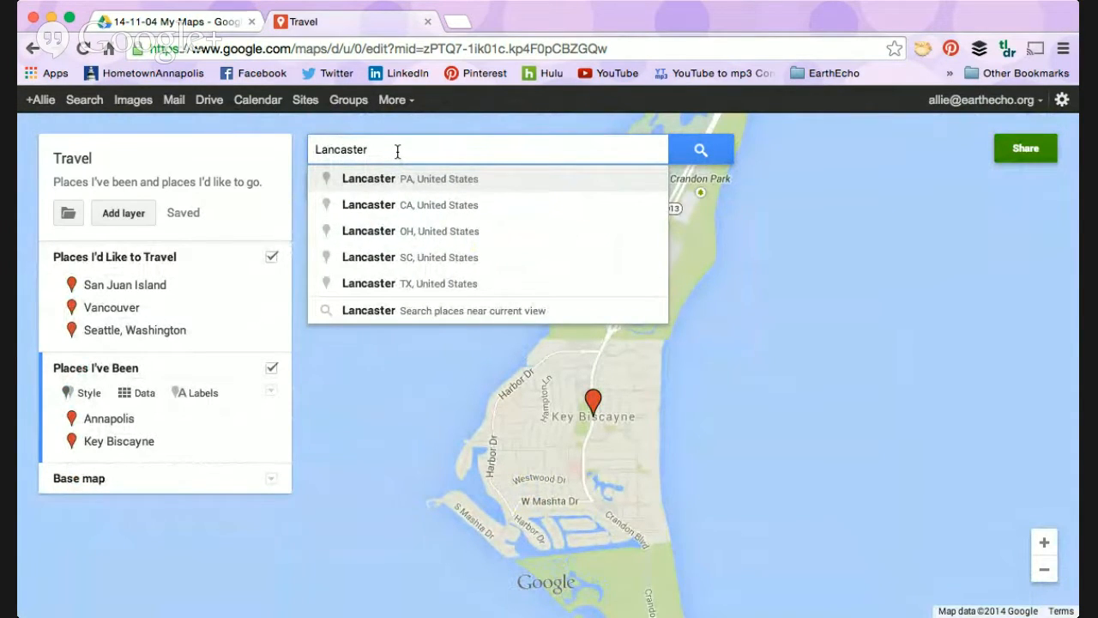
key("Return")
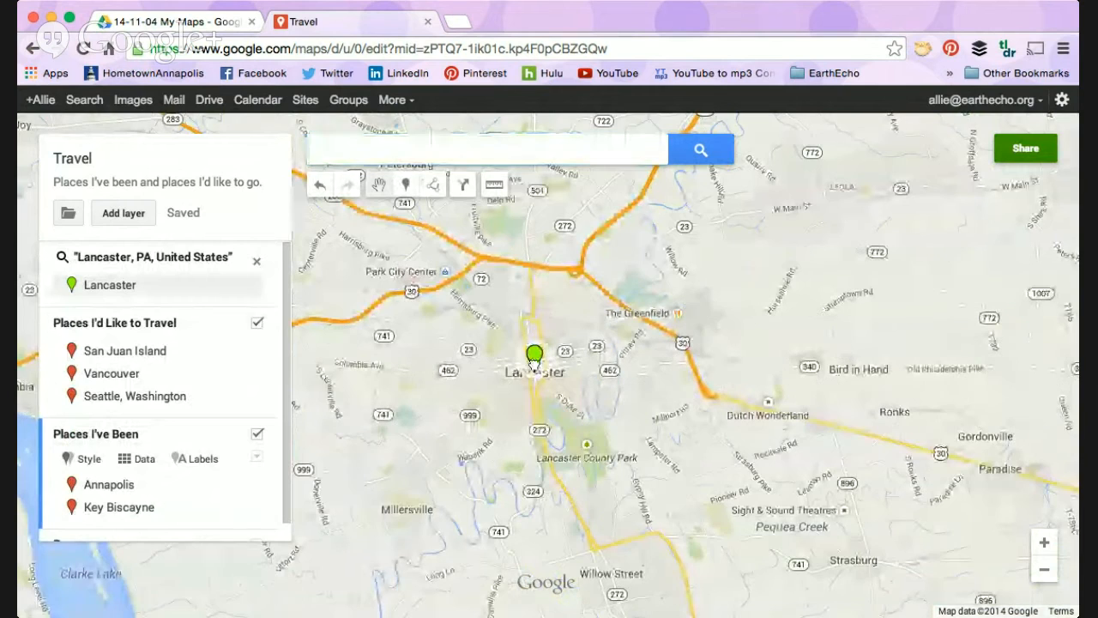
left_click(421, 342)
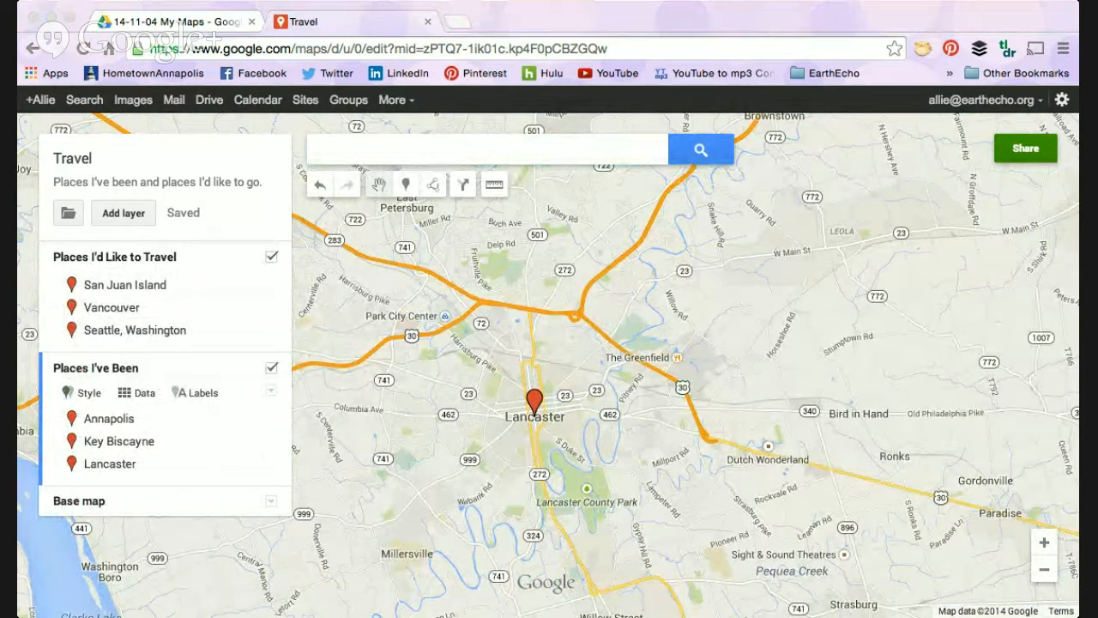
Step: Examine the markers of both layers together across the whole United States and southern Canada
left_click(604, 26)
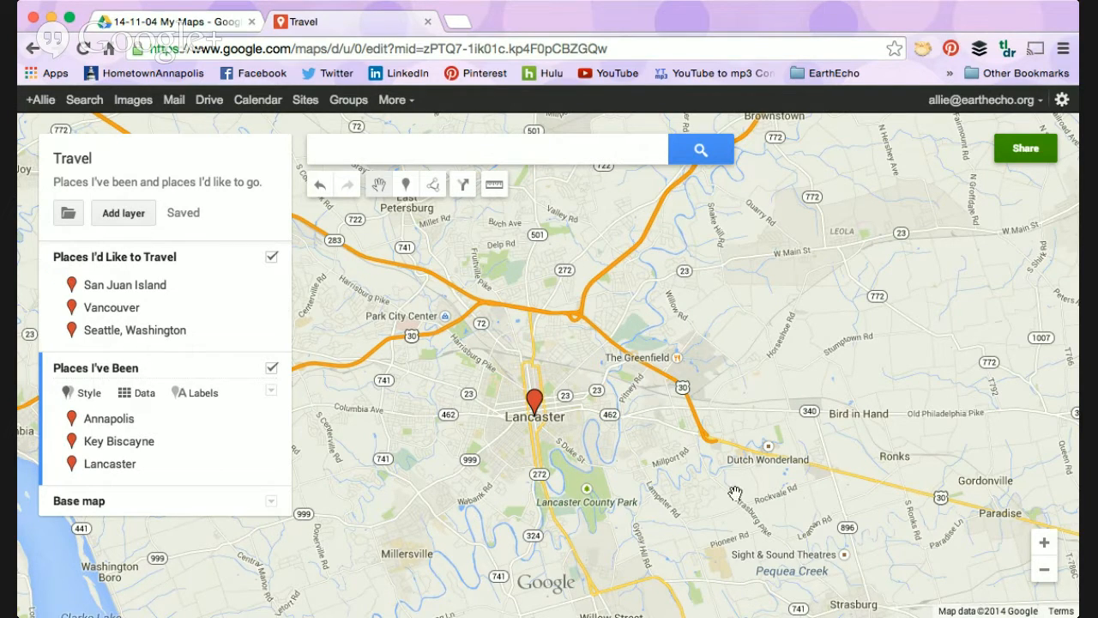
left_click(1044, 573)
left_click(1043, 574)
left_click(1043, 574)
left_click(1044, 573)
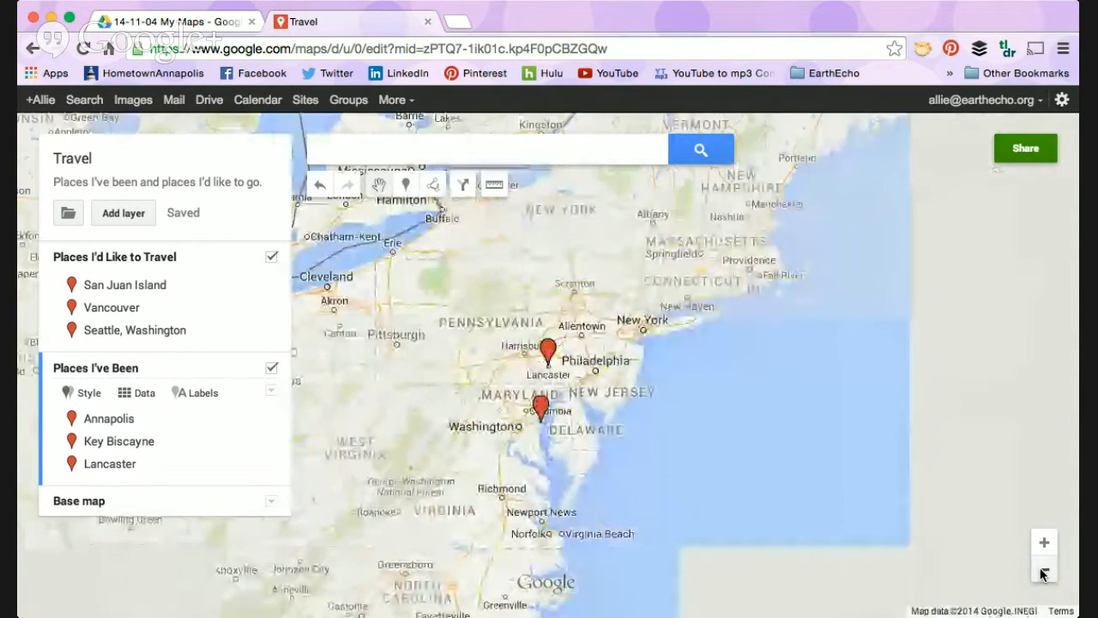
left_click(1043, 574)
left_click(1043, 573)
left_click(1043, 574)
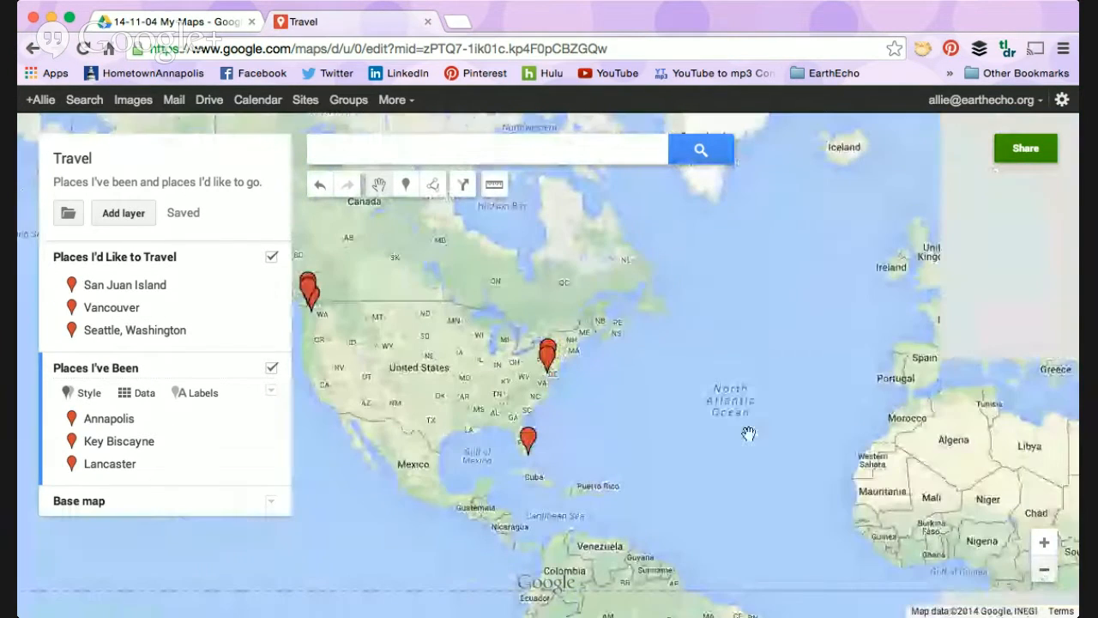
left_click_drag(425, 391, 496, 412)
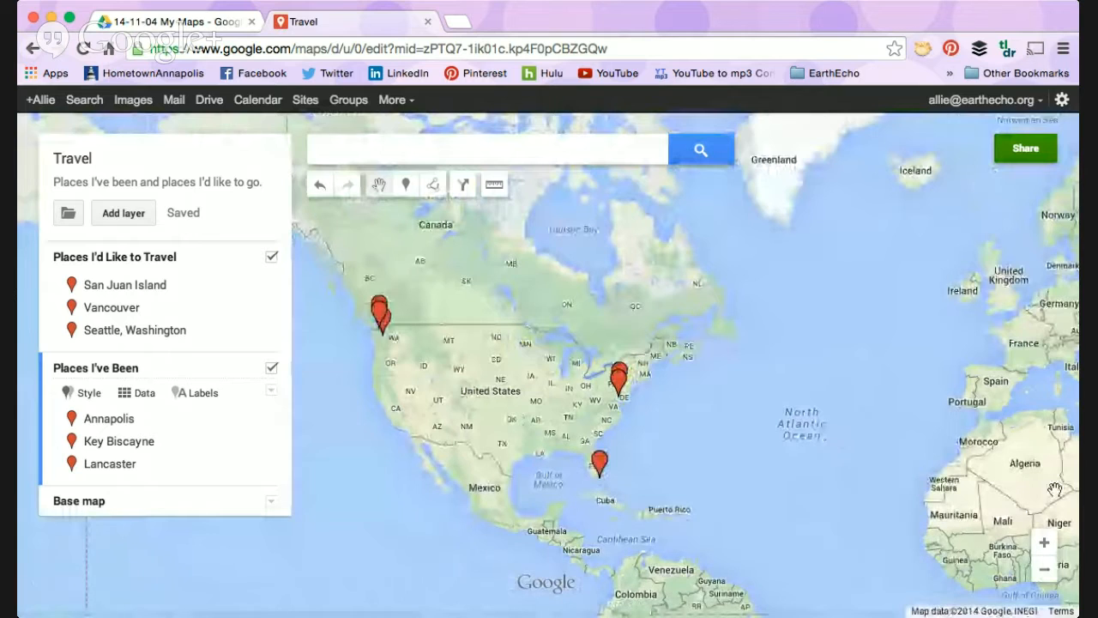
left_click(1045, 543)
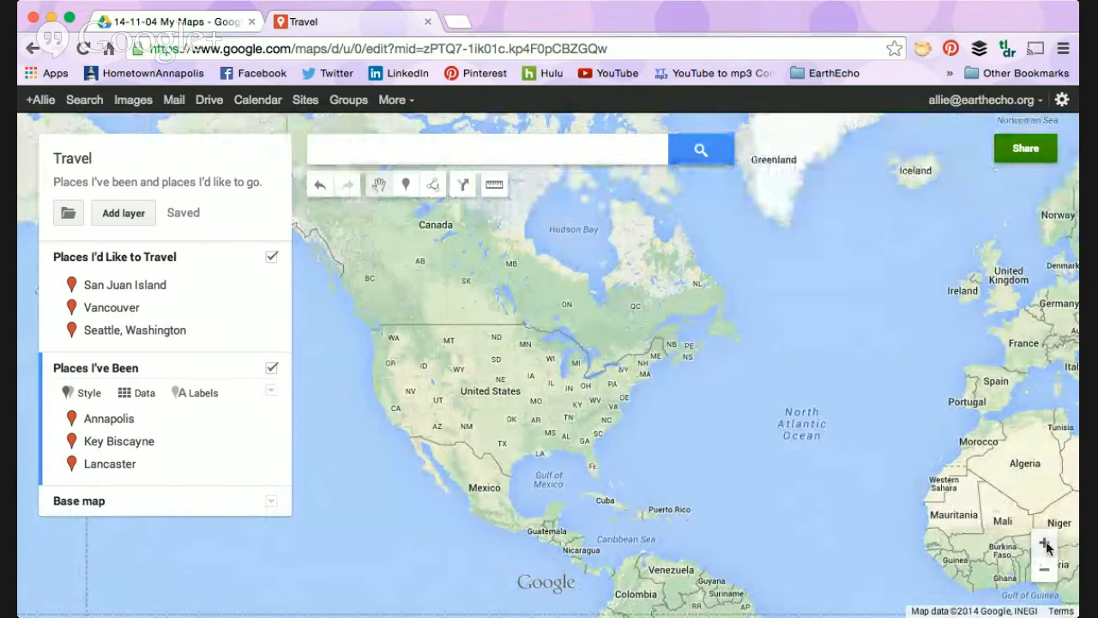
left_click_drag(549, 475, 708, 461)
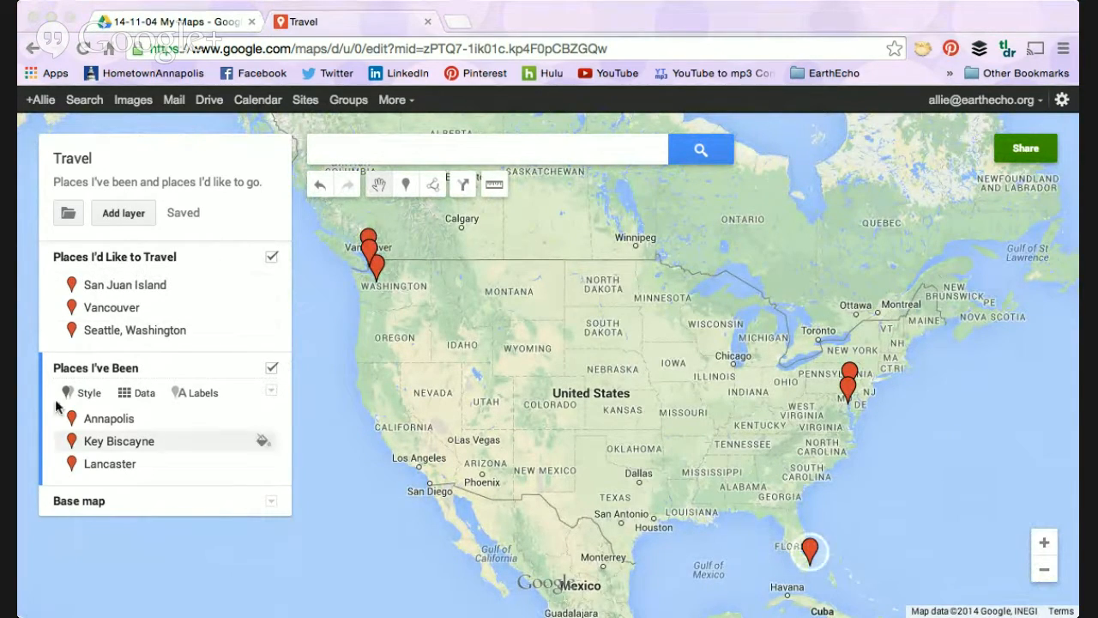
left_click(56, 564)
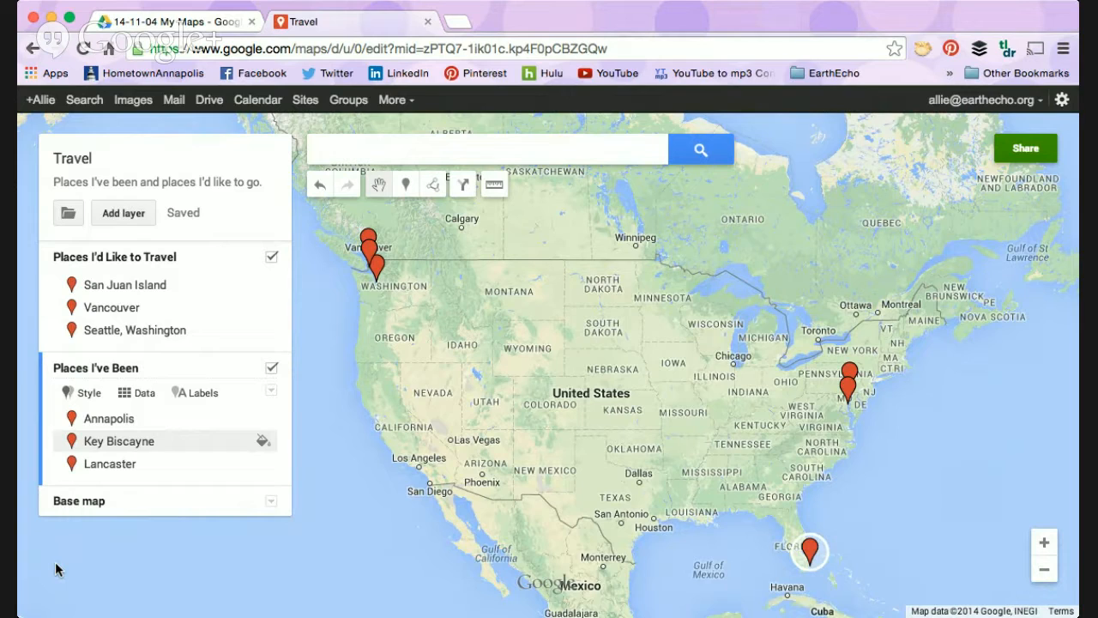
Step: Make "Places I'd Like to Travel" the active layer and set the San Juan Island marker's colour to orange
left_click(175, 256)
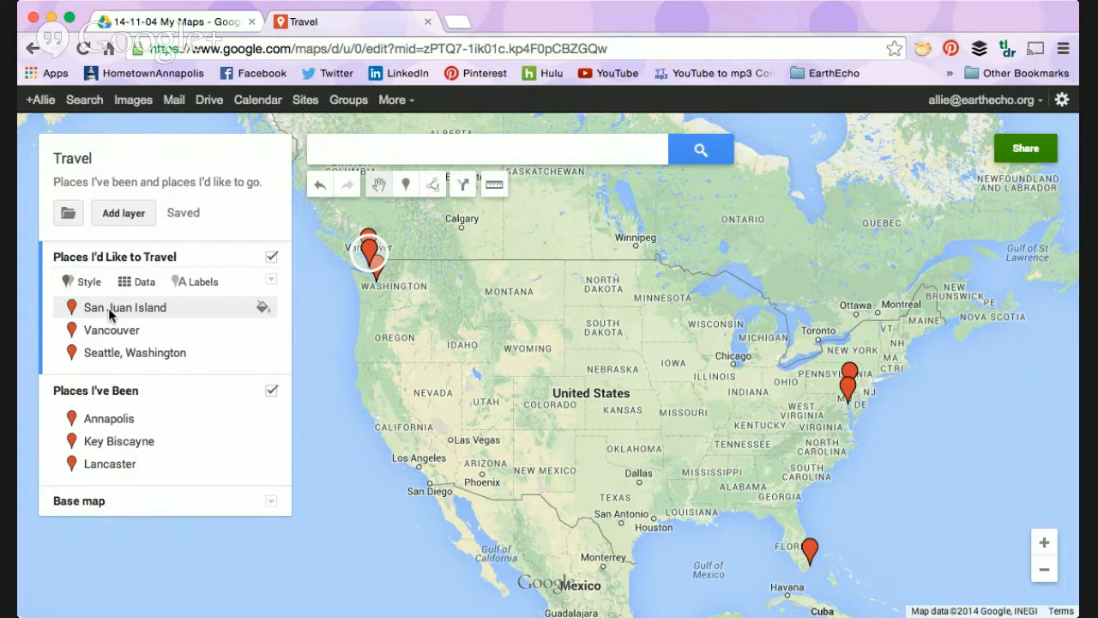
left_click(264, 313)
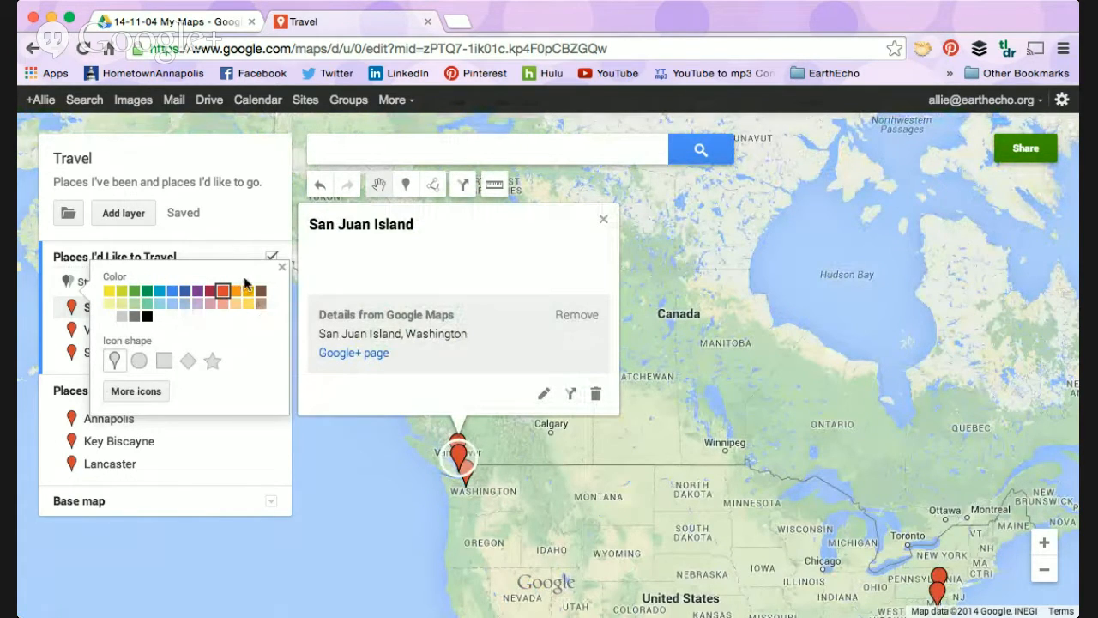
left_click(233, 294)
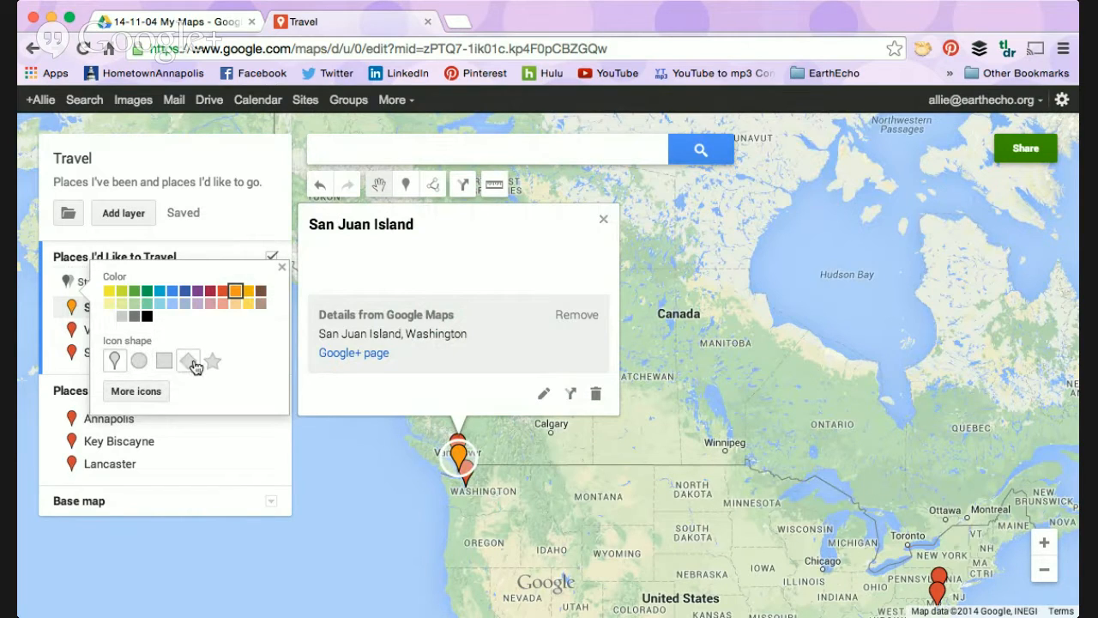
Step: Browse the additional icon library and give the San Juan Island marker the teal water-waves icon
left_click(136, 391)
scroll(598, 390, "down", 3)
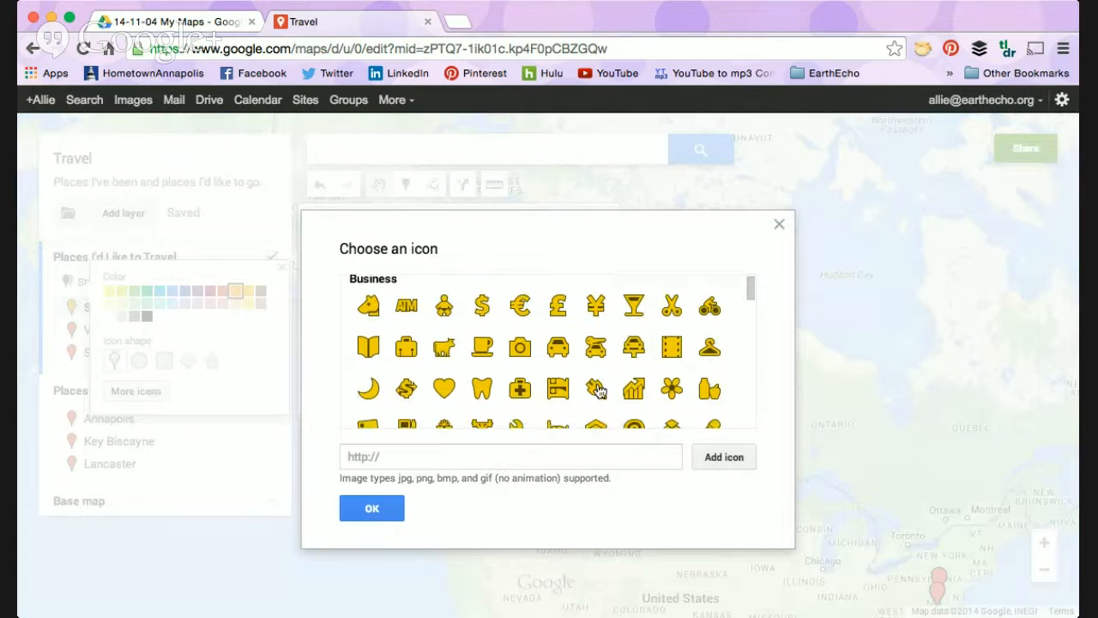
scroll(598, 390, "down", 8)
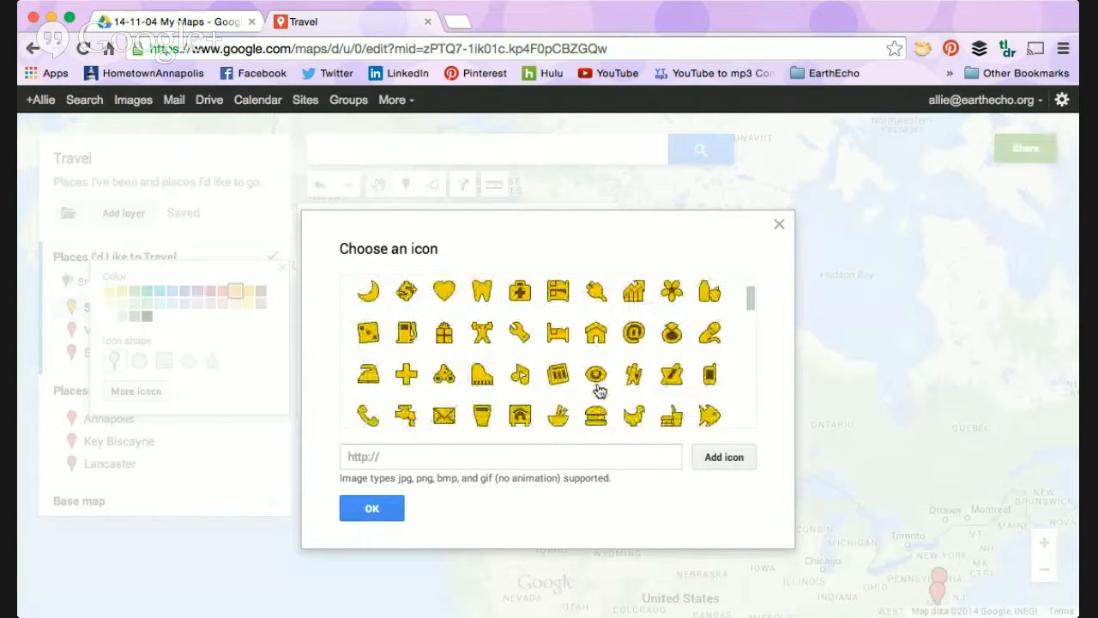
scroll(598, 390, "down", 2)
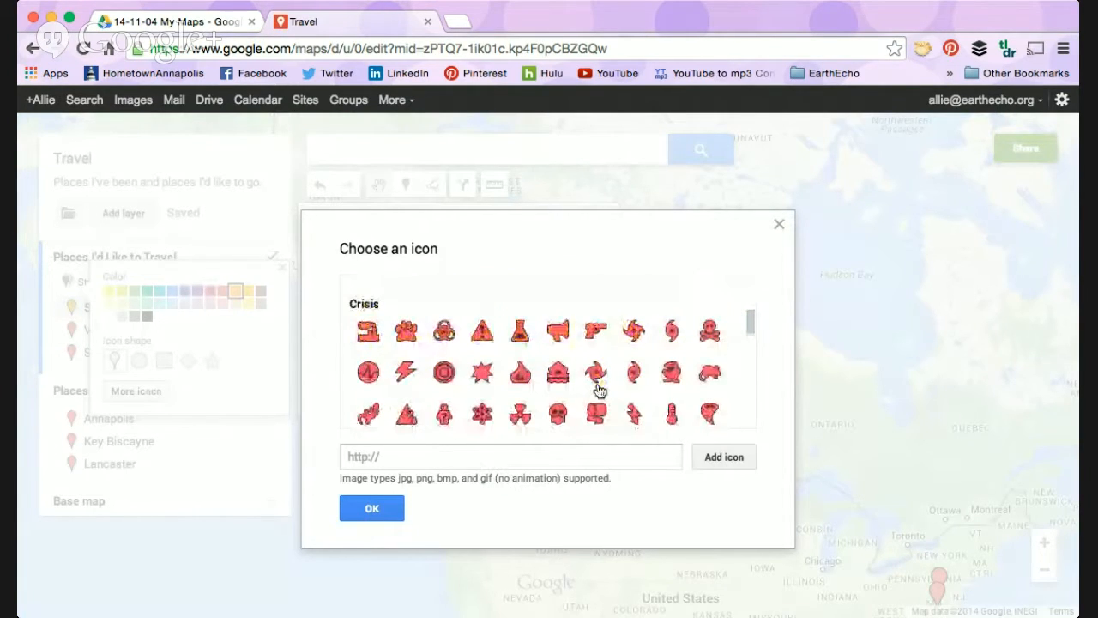
scroll(598, 390, "down", 4)
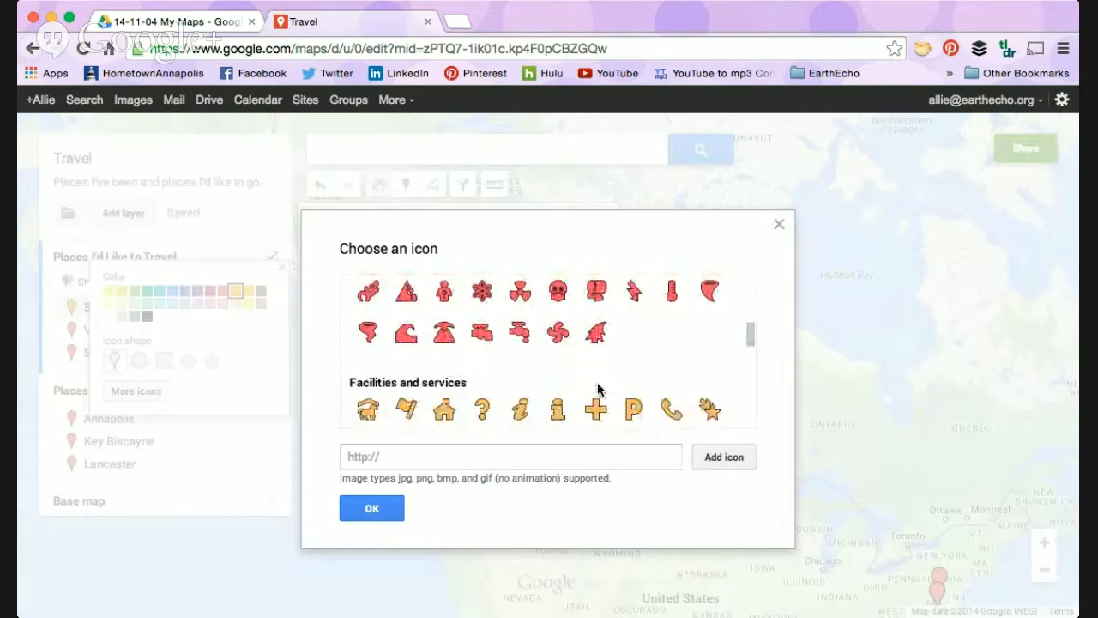
scroll(598, 390, "down", 3)
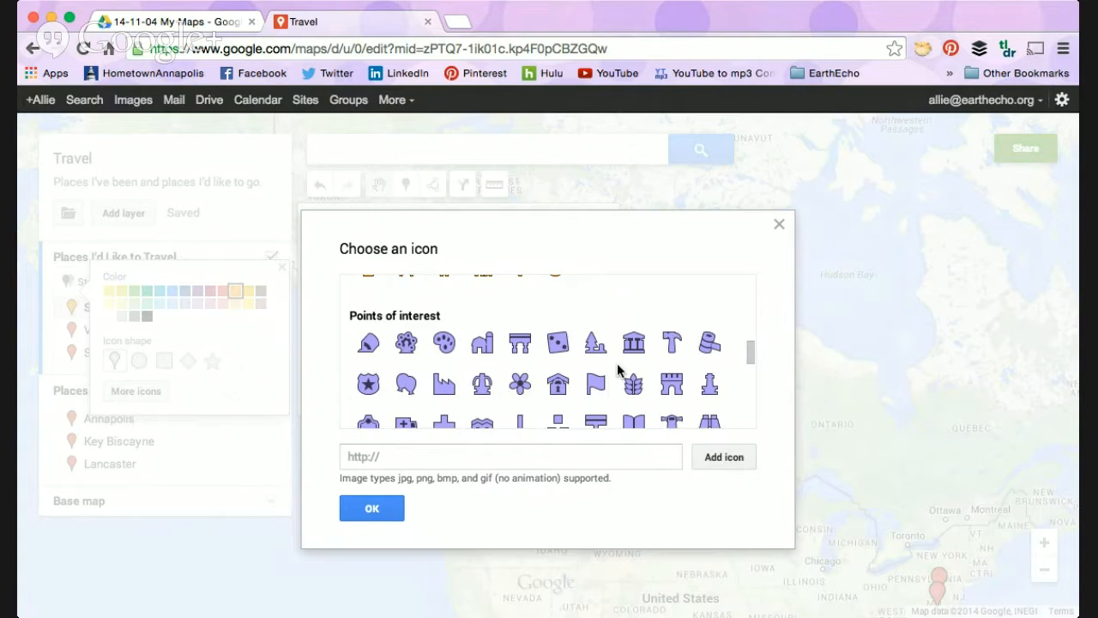
scroll(617, 363, "down", 5)
scroll(618, 370, "down", 3)
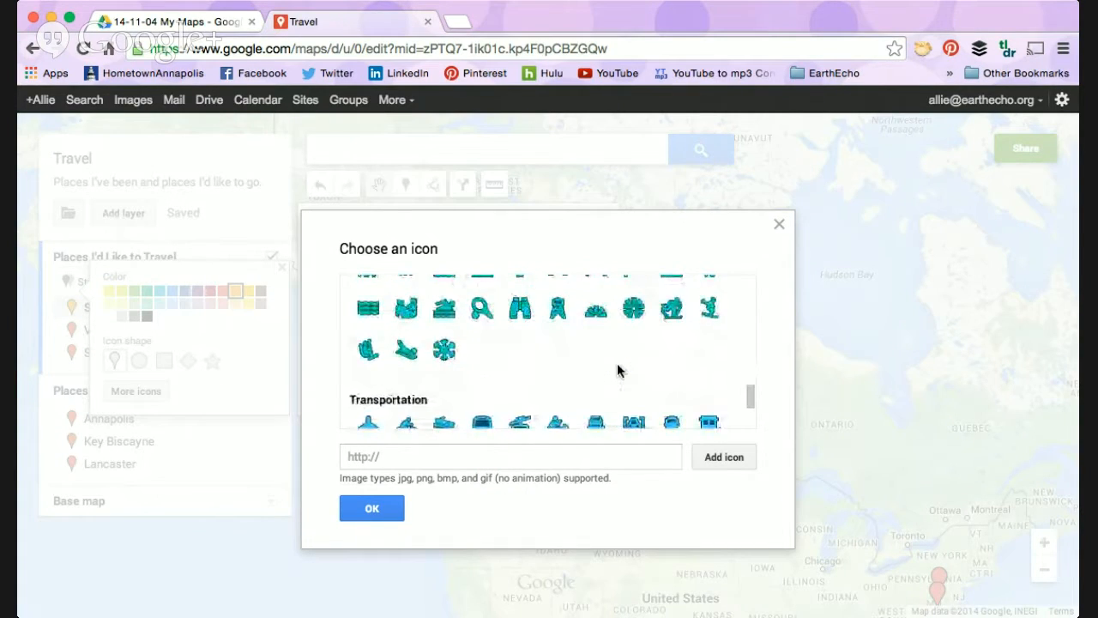
scroll(618, 370, "up", 1)
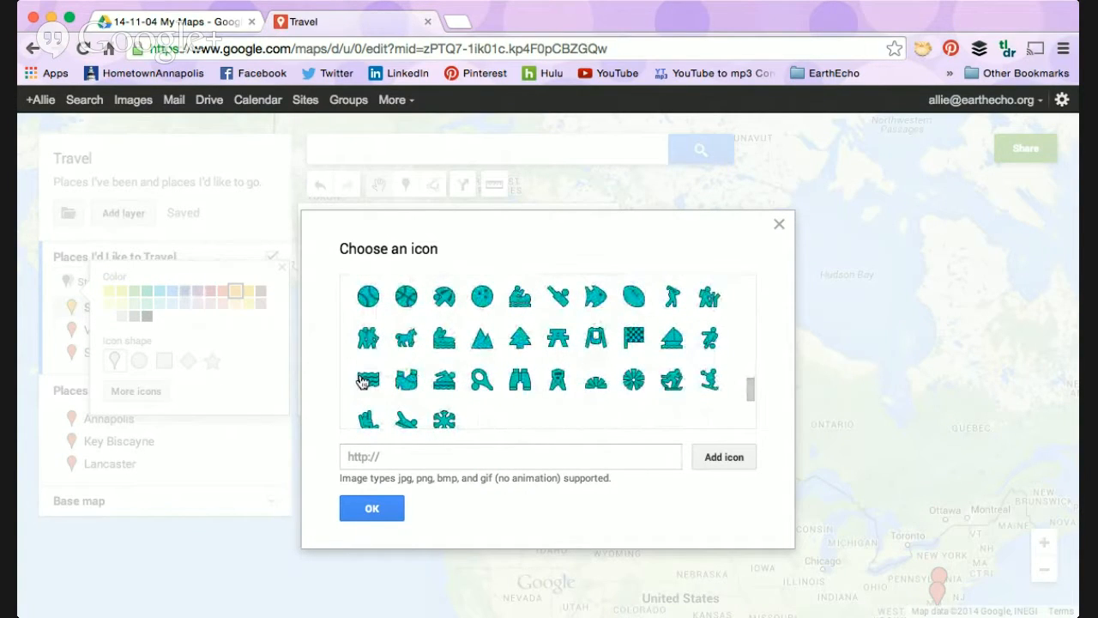
left_click(368, 383)
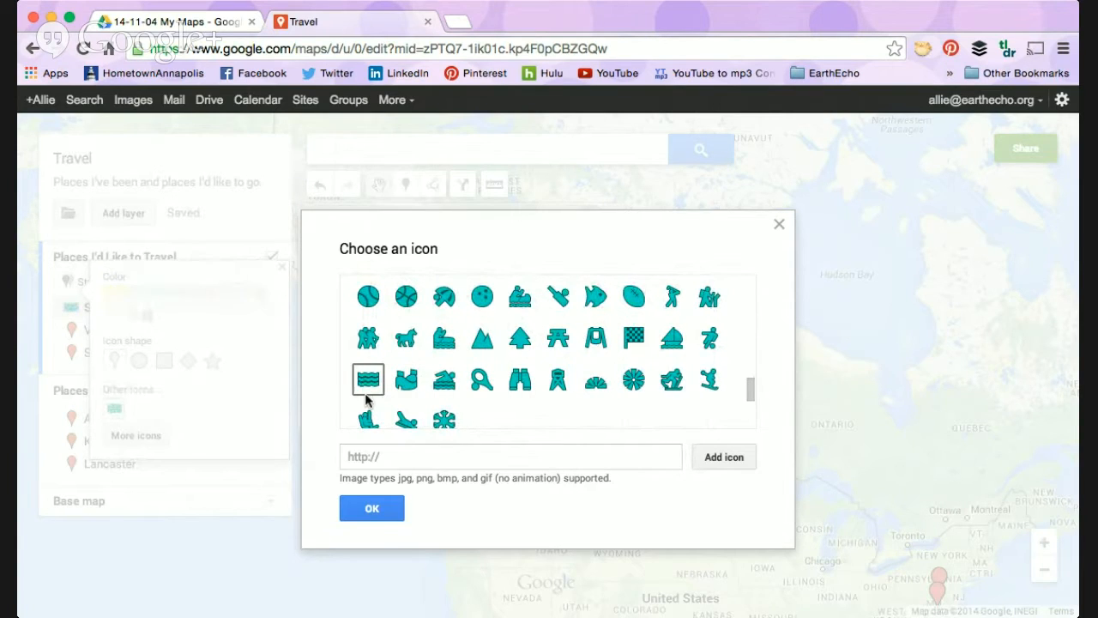
left_click(378, 518)
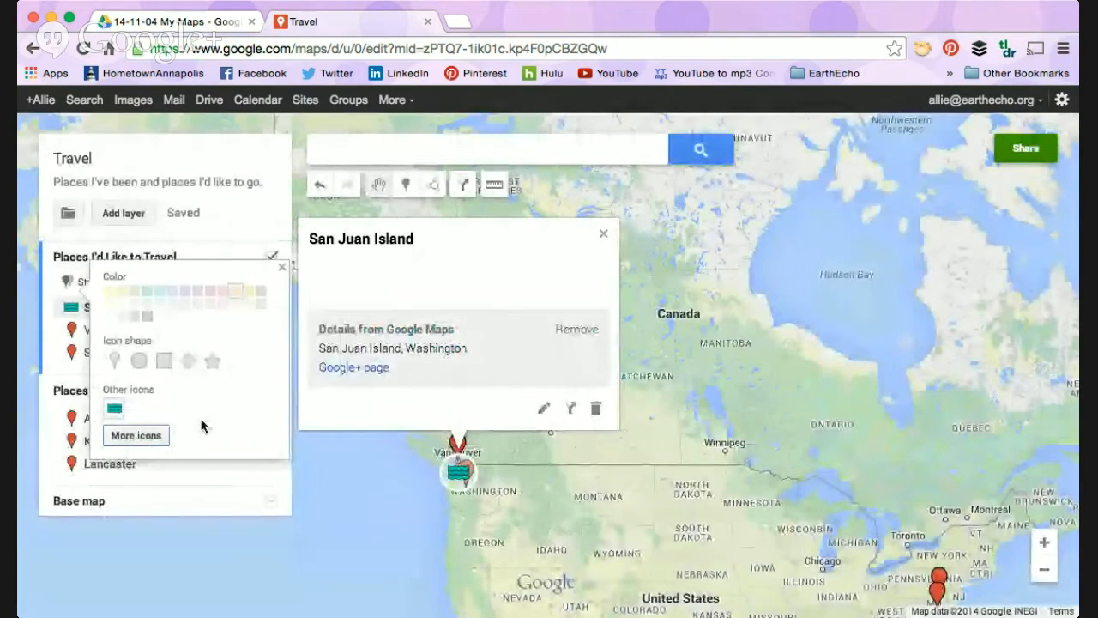
left_click(282, 267)
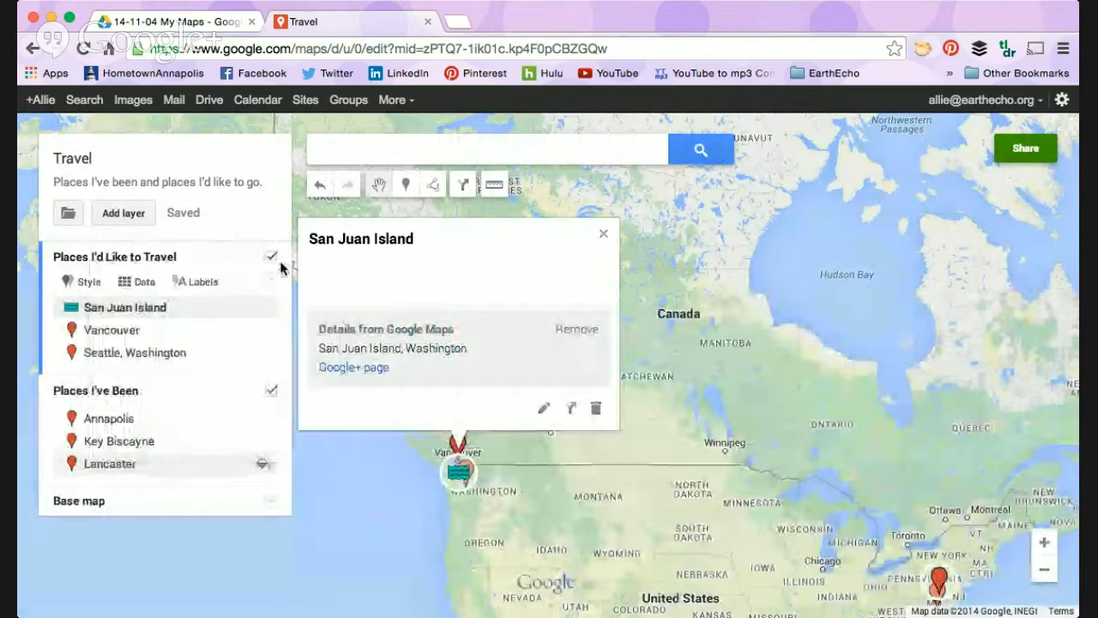
Step: Give the Vancouver marker the teal recreation icon located just before the mountains icon in the icon library
left_click(184, 333)
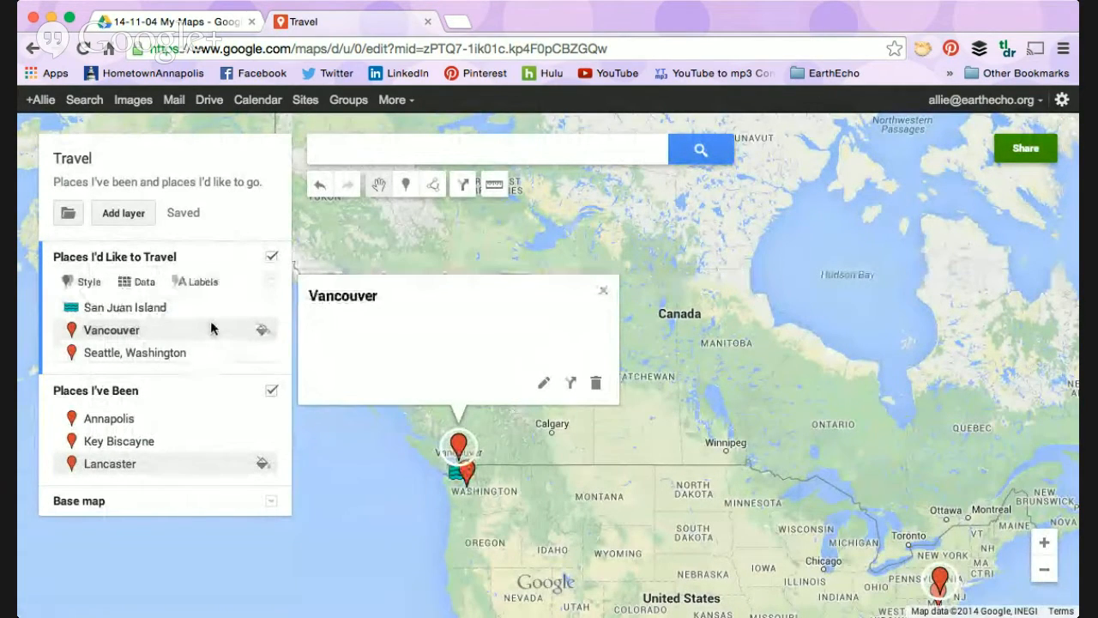
left_click(262, 333)
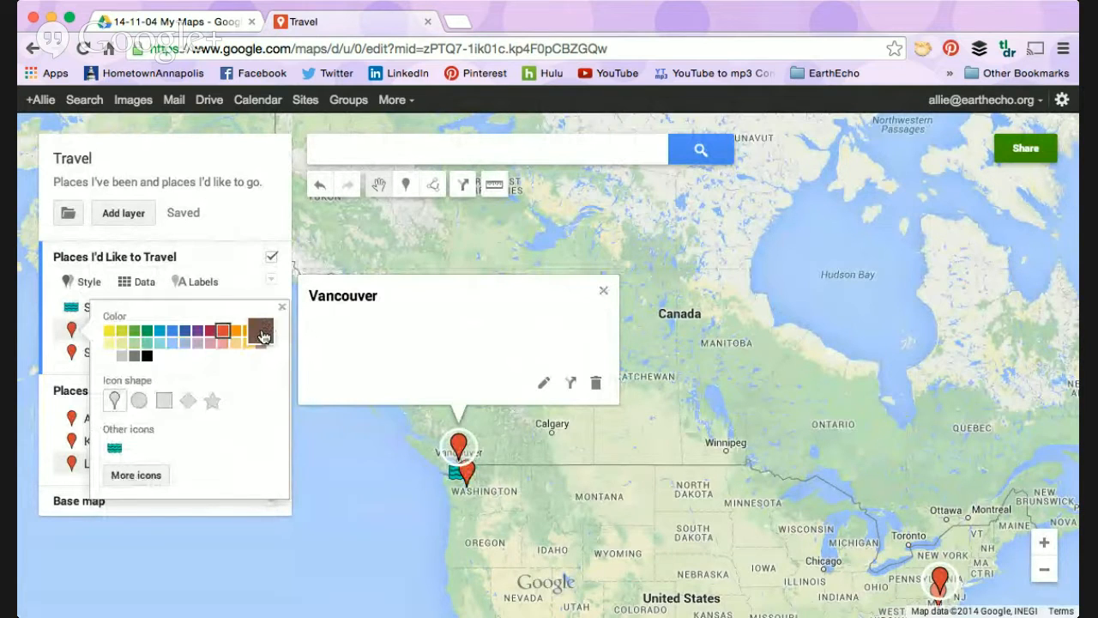
left_click(151, 476)
left_click(446, 345)
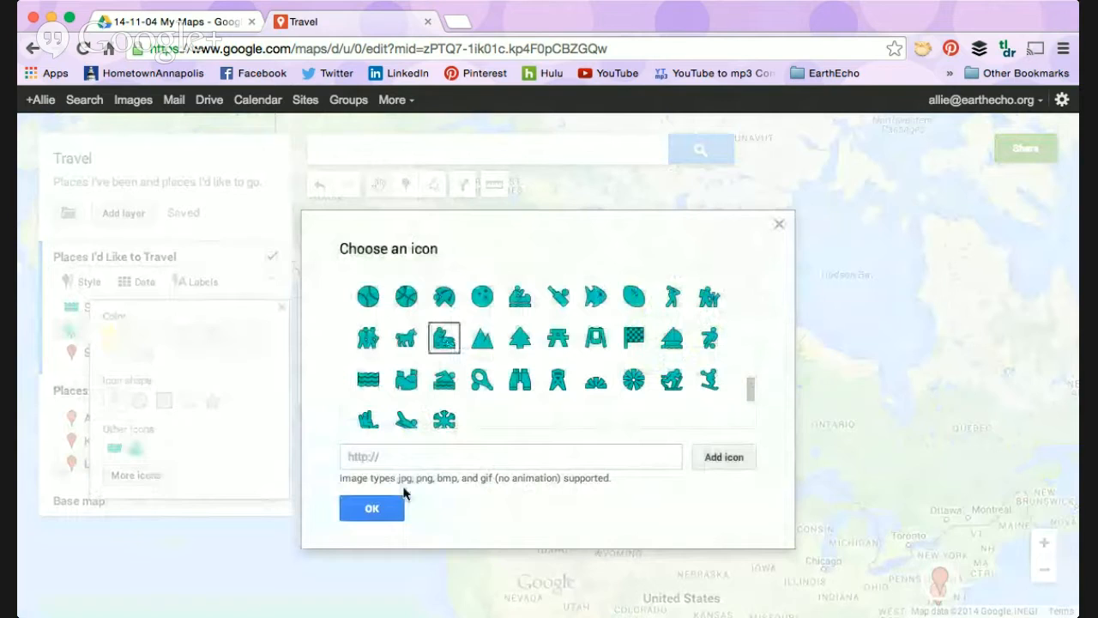
left_click(386, 510)
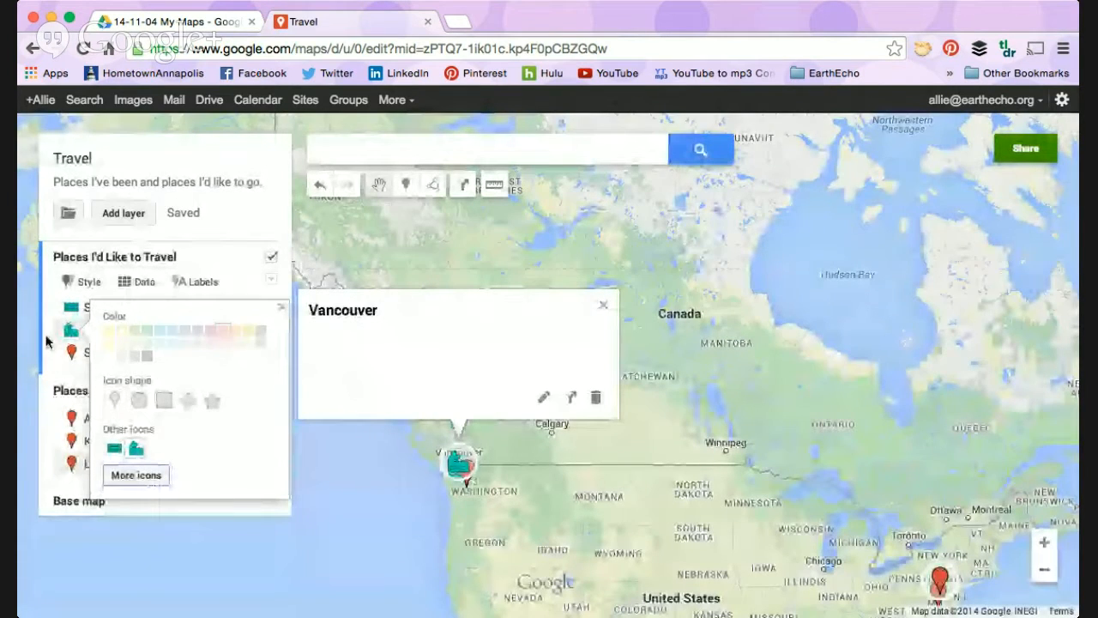
Step: Change the Seattle, Washington marker to the teal water-waves icon and close its details
left_click(69, 352)
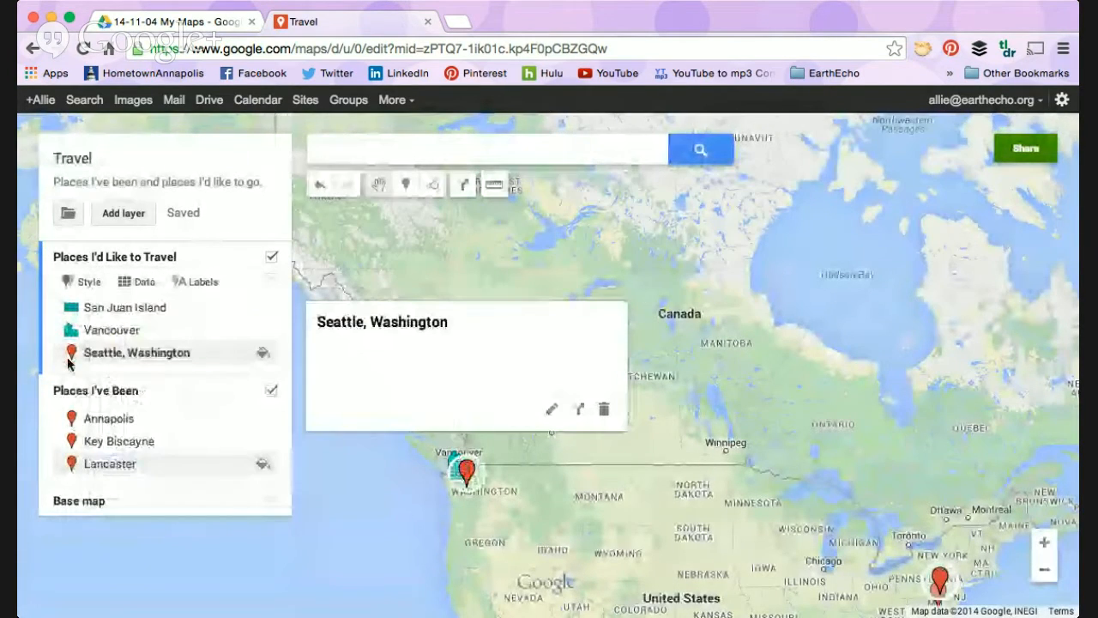
left_click(265, 357)
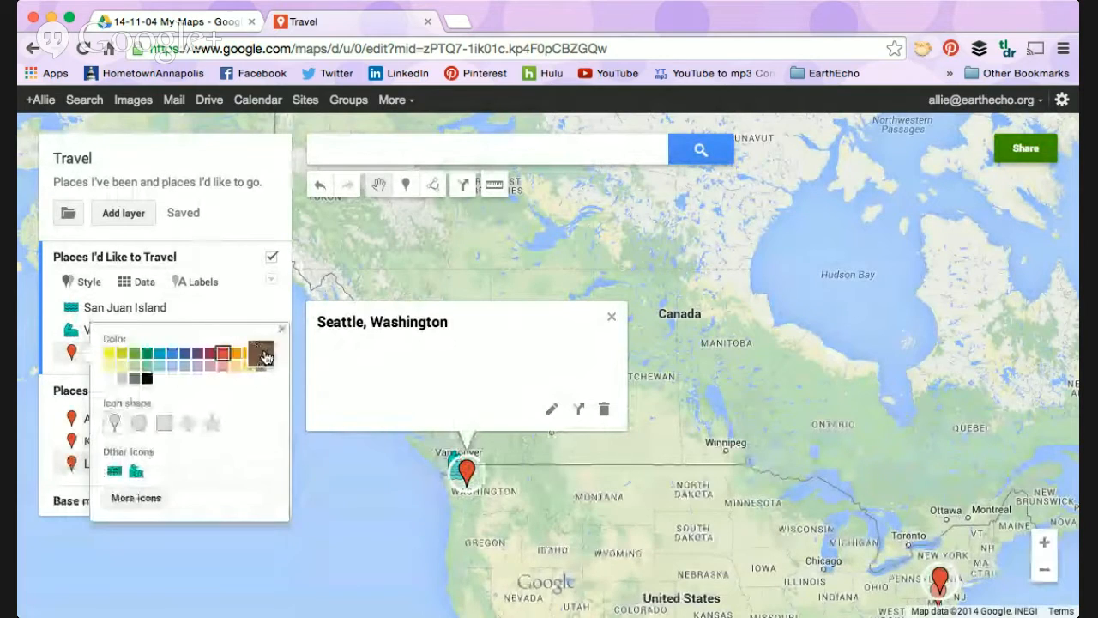
left_click(114, 470)
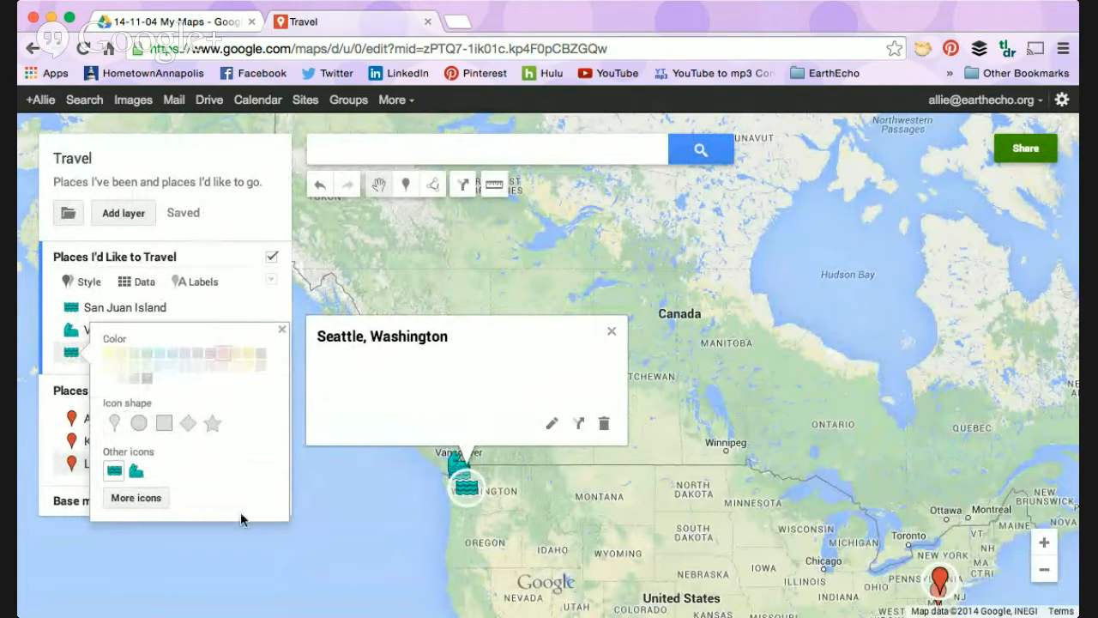
left_click(360, 486)
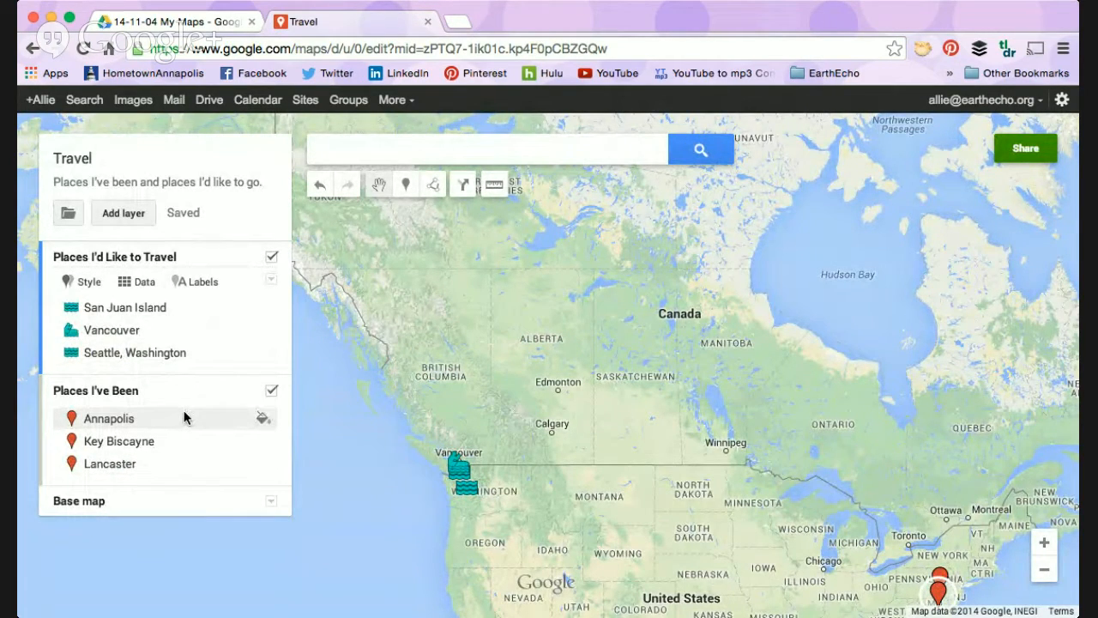
Step: Make "Places I've Been" the active layer and set its marker style to "Sequence of color and letters"
left_click(85, 285)
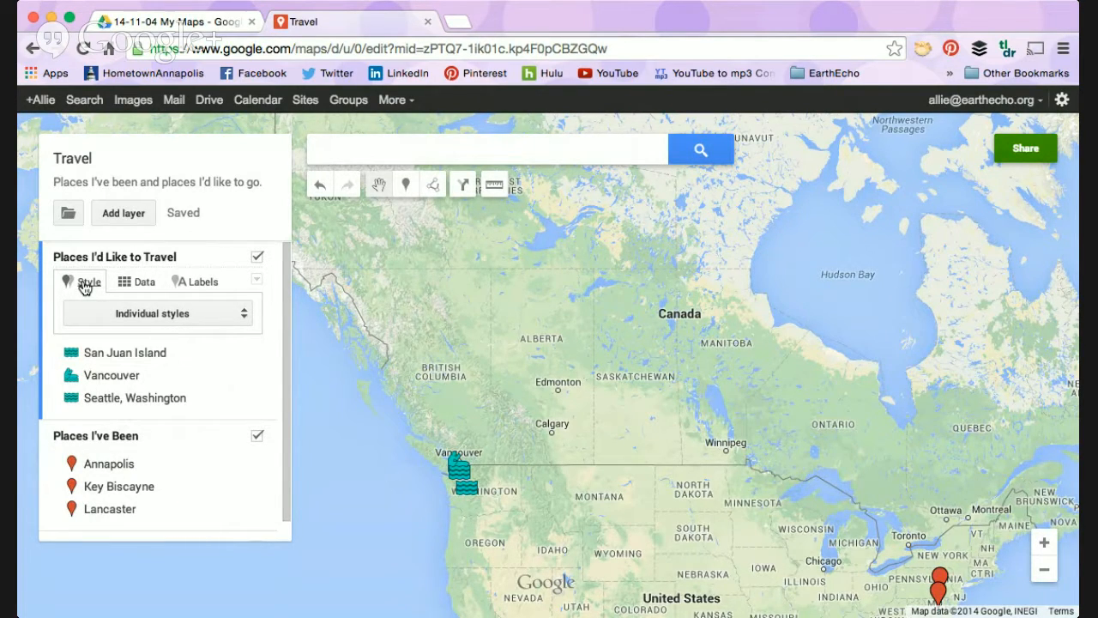
left_click(129, 435)
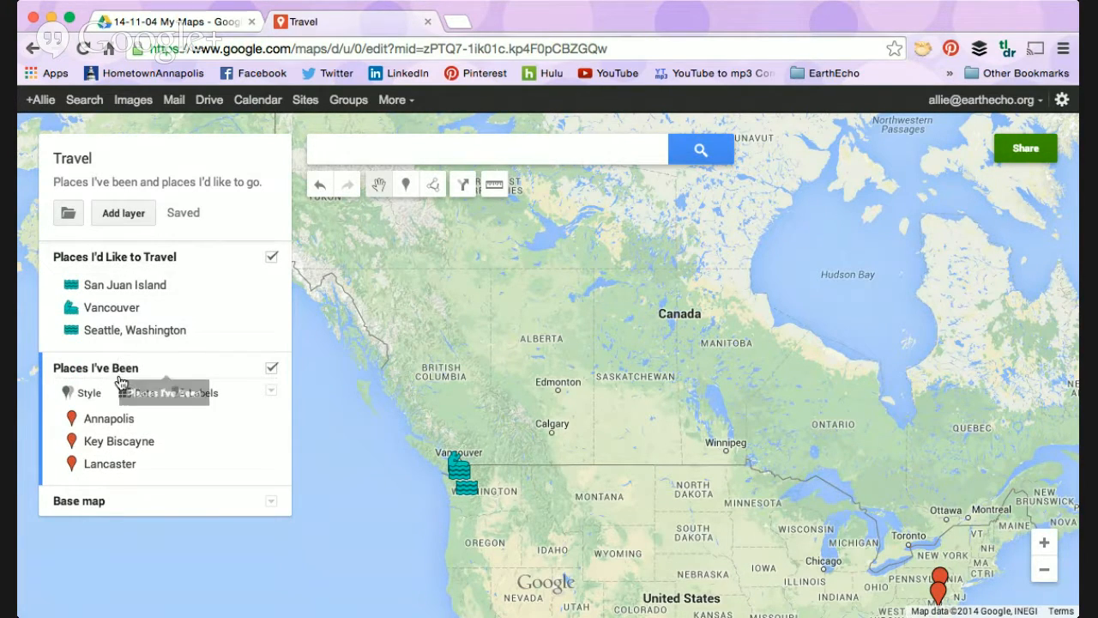
left_click(80, 395)
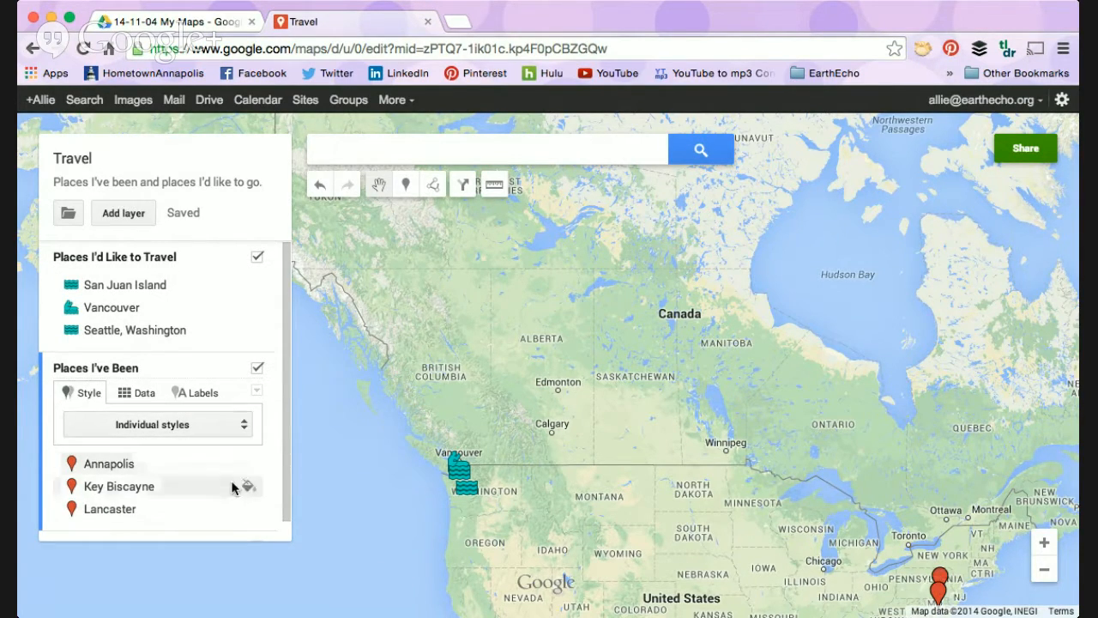
left_click_drag(688, 457, 592, 245)
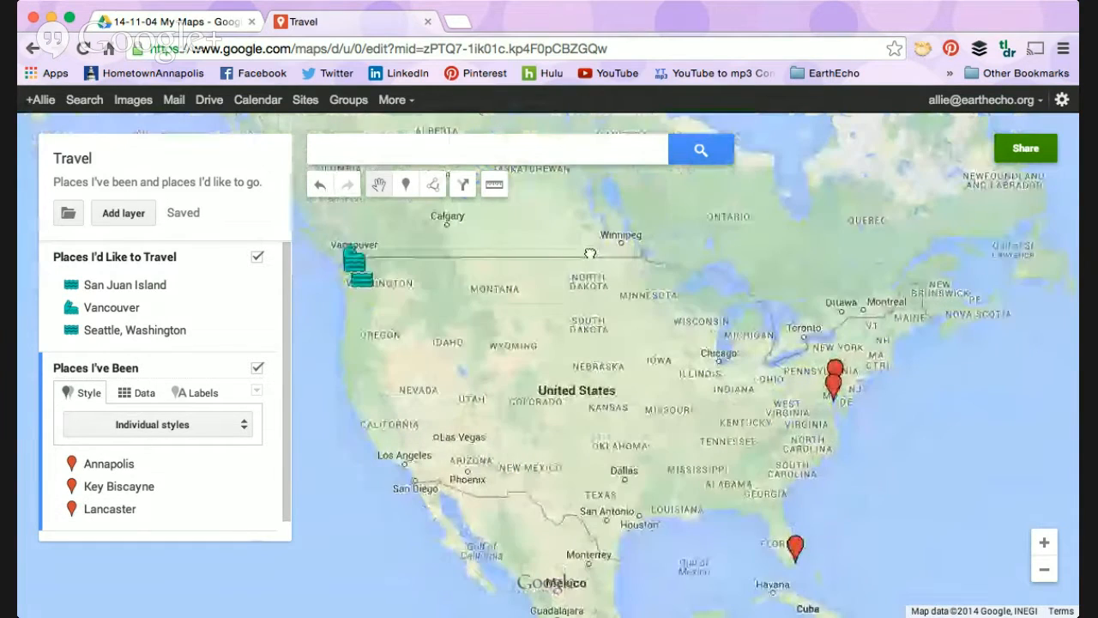
left_click(230, 427)
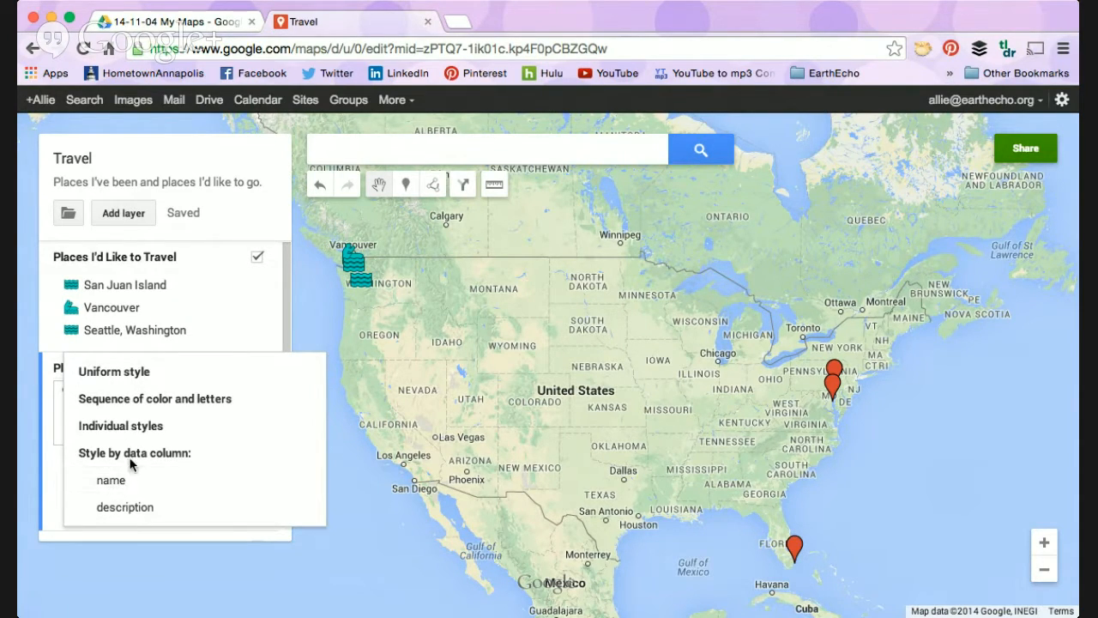
left_click(171, 399)
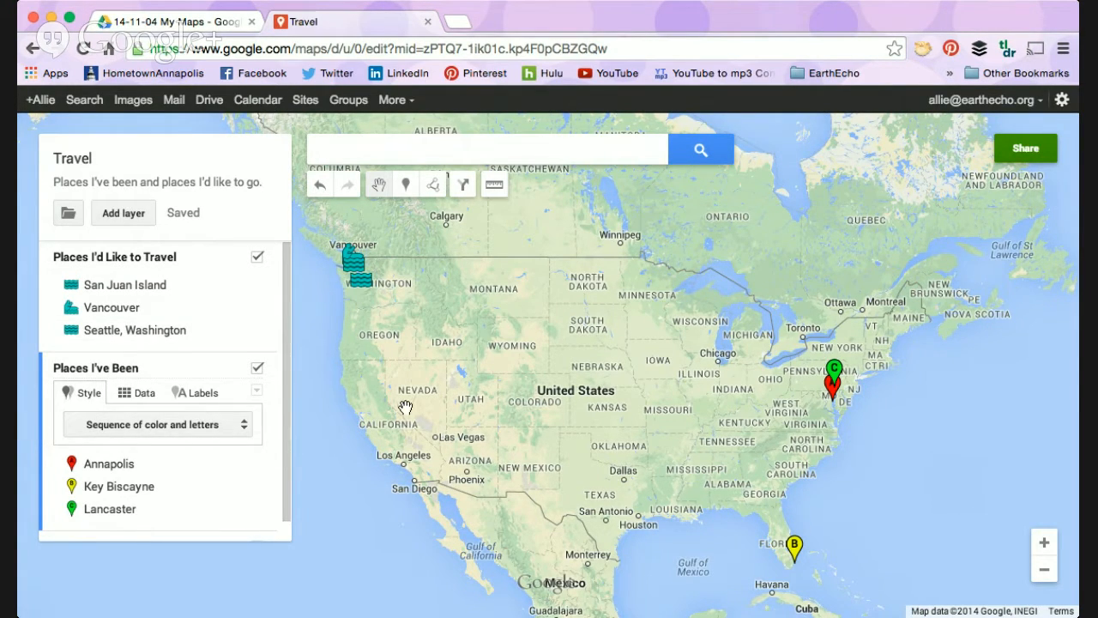
mouse_move(583, 416)
left_mouse_down()
mouse_move(540, 382)
mouse_move(579, 419)
left_mouse_up()
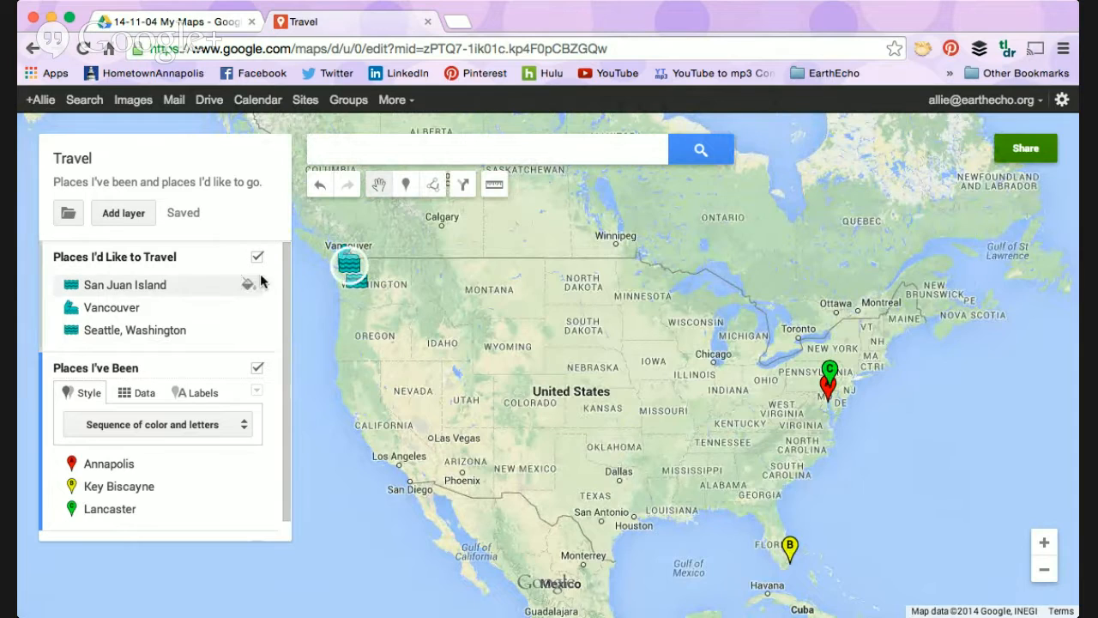
scroll(159, 385, "down", 1)
scroll(160, 388, "up", 1)
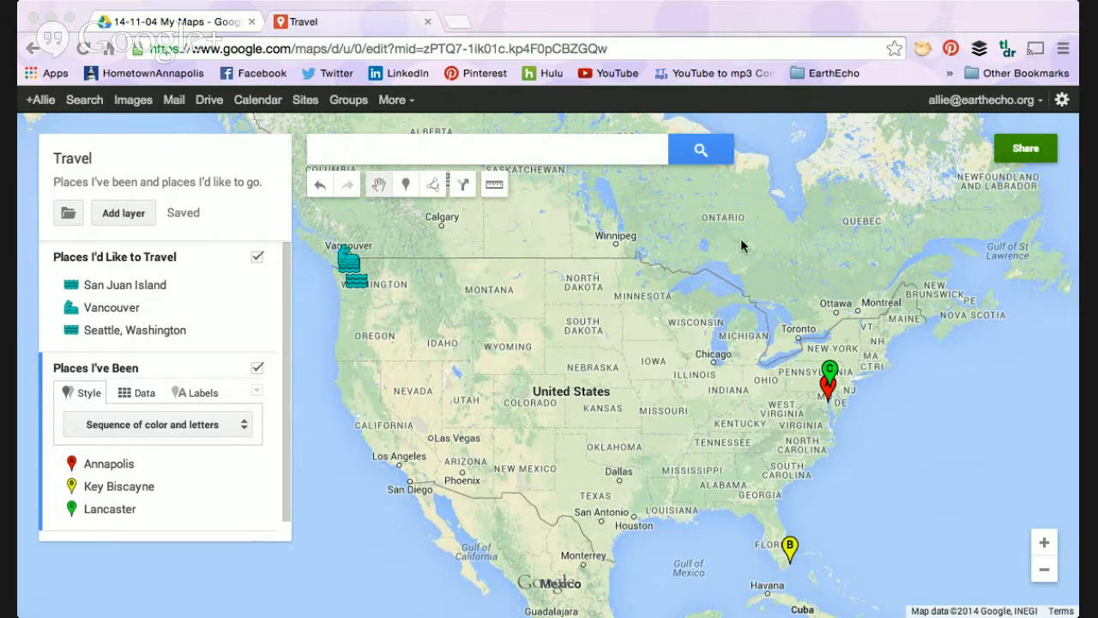
left_click(731, 19)
left_click(139, 121)
left_click(763, 23)
left_click(42, 577)
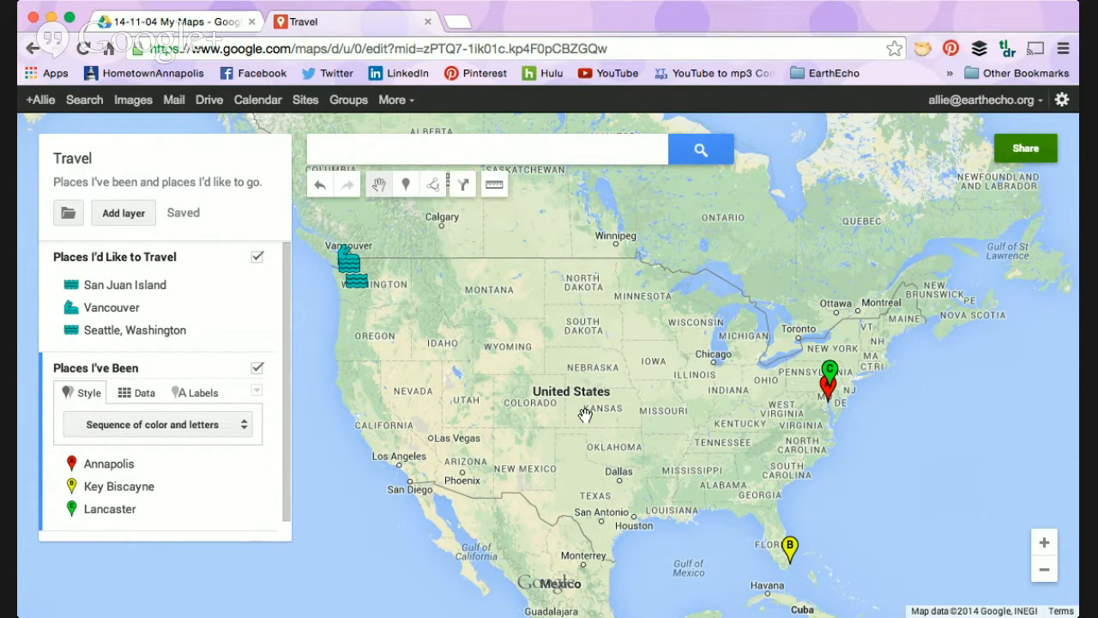
Step: Draw a closed three-point shape of about 840 sq mi in southwest Florida, from Naples through Port Charlotte to a point inland southeast of Tampa
left_click_drag(585, 415, 553, 376)
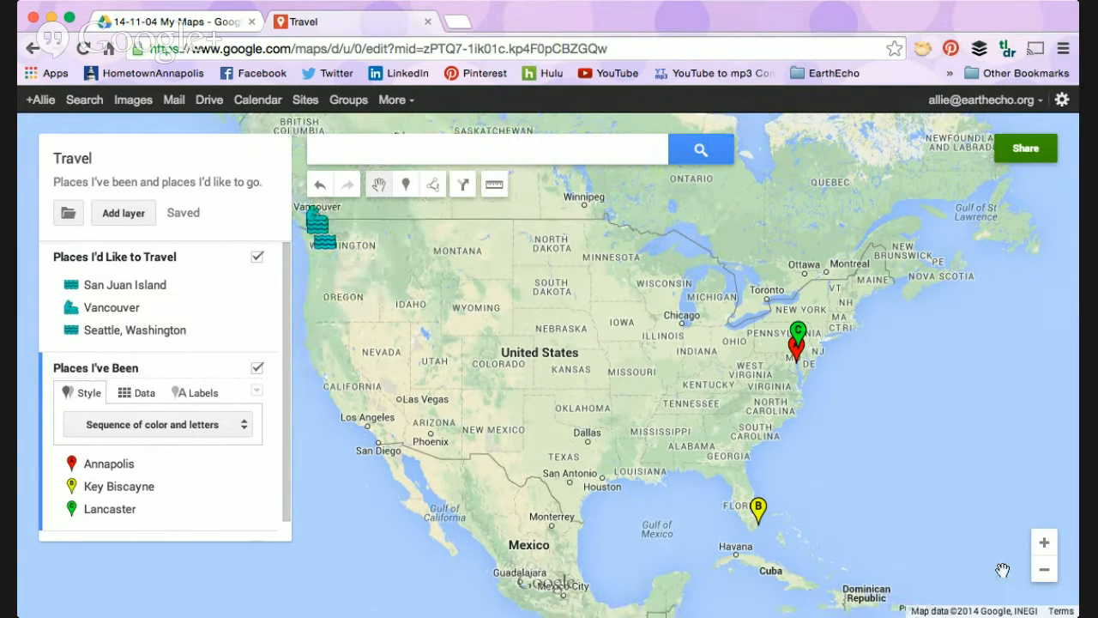
left_click(1044, 544)
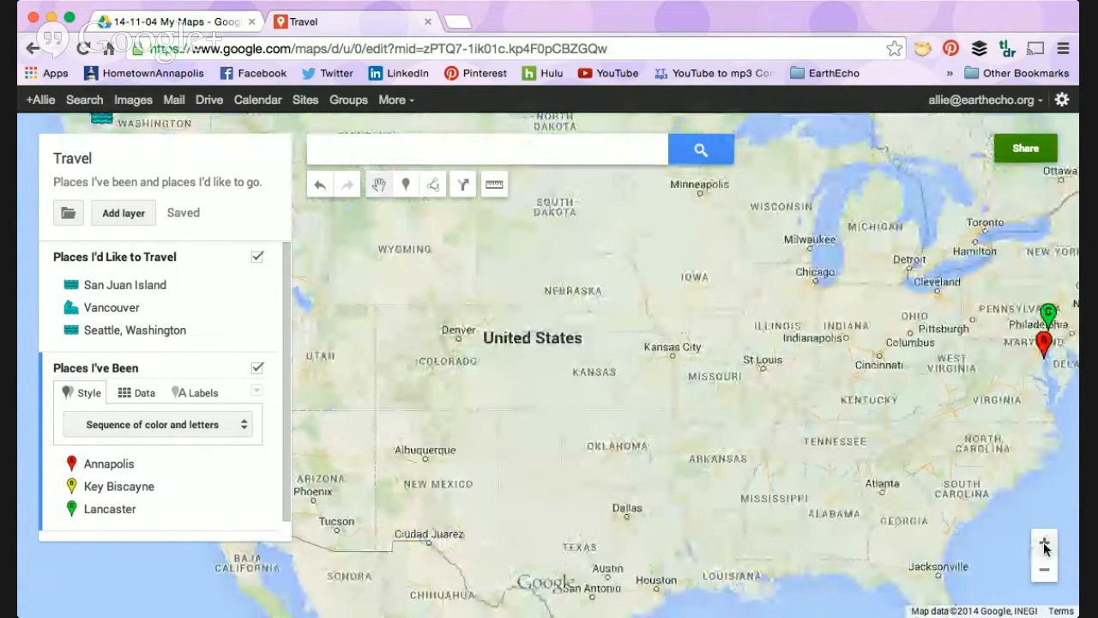
mouse_move(767, 468)
left_mouse_down()
mouse_move(615, 398)
mouse_move(564, 357)
left_mouse_up()
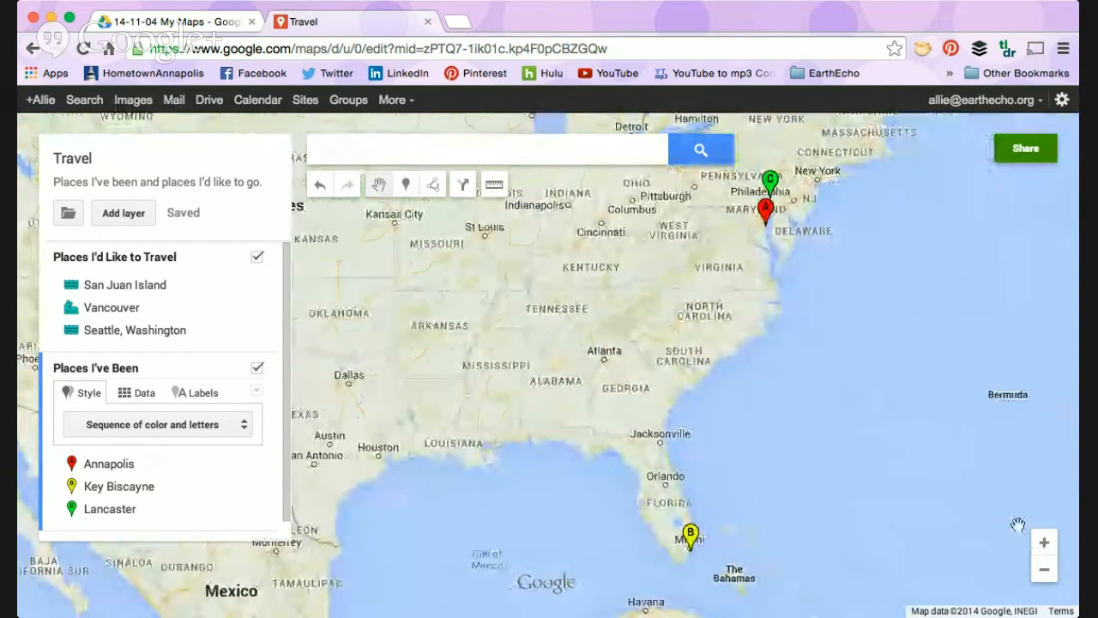
left_click(1047, 541)
mouse_move(794, 474)
left_mouse_down()
mouse_move(778, 174)
mouse_move(717, 147)
left_mouse_up()
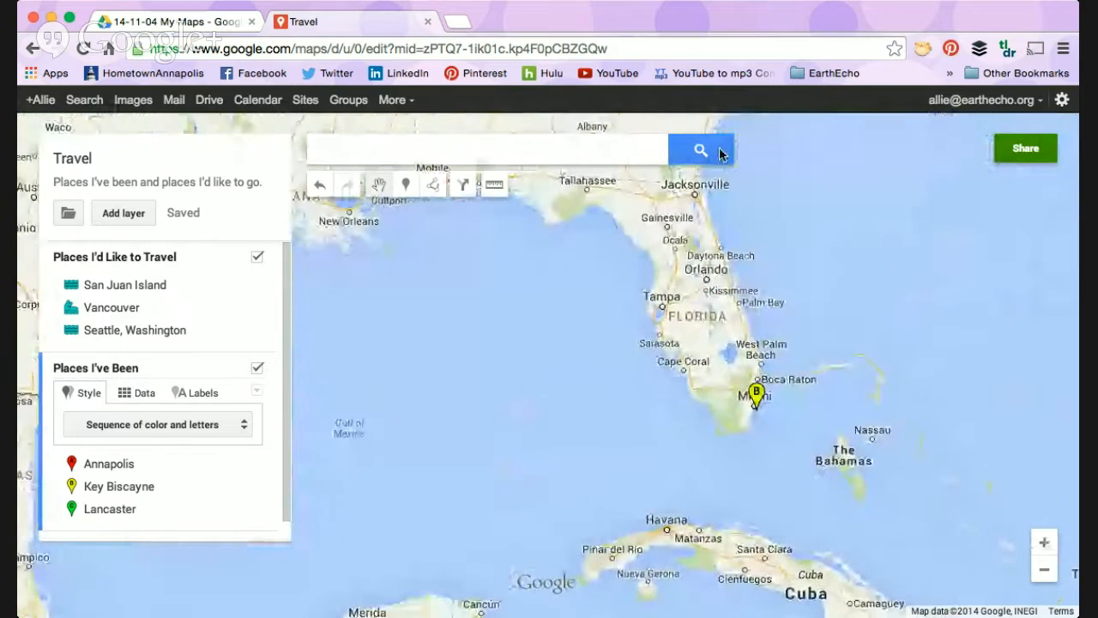
left_click(1045, 542)
left_click_drag(872, 304, 736, 349)
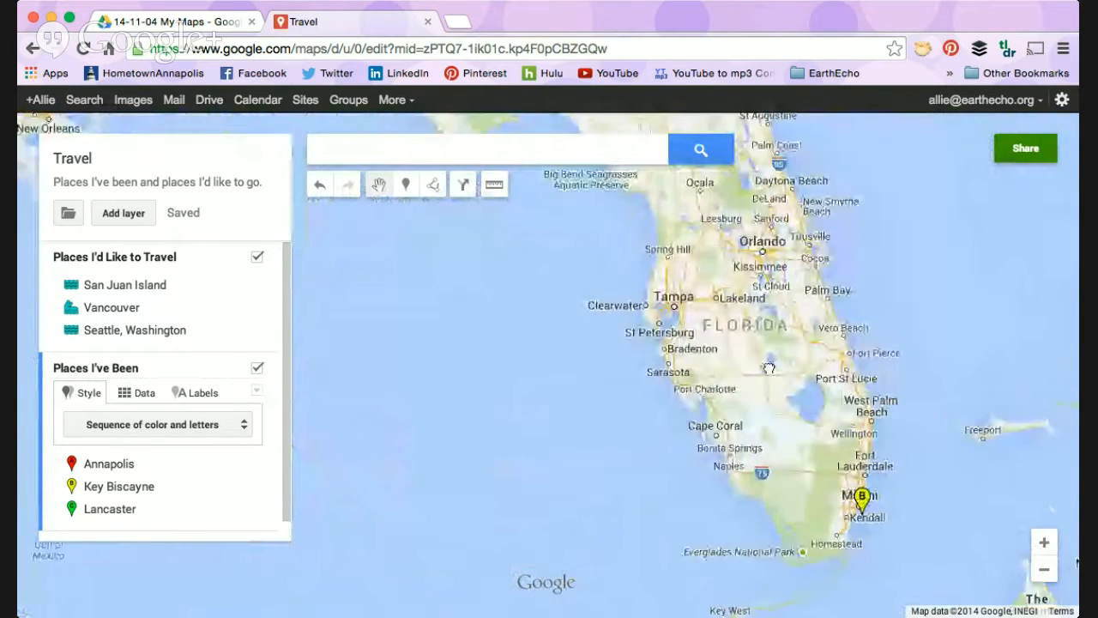
left_click(439, 186)
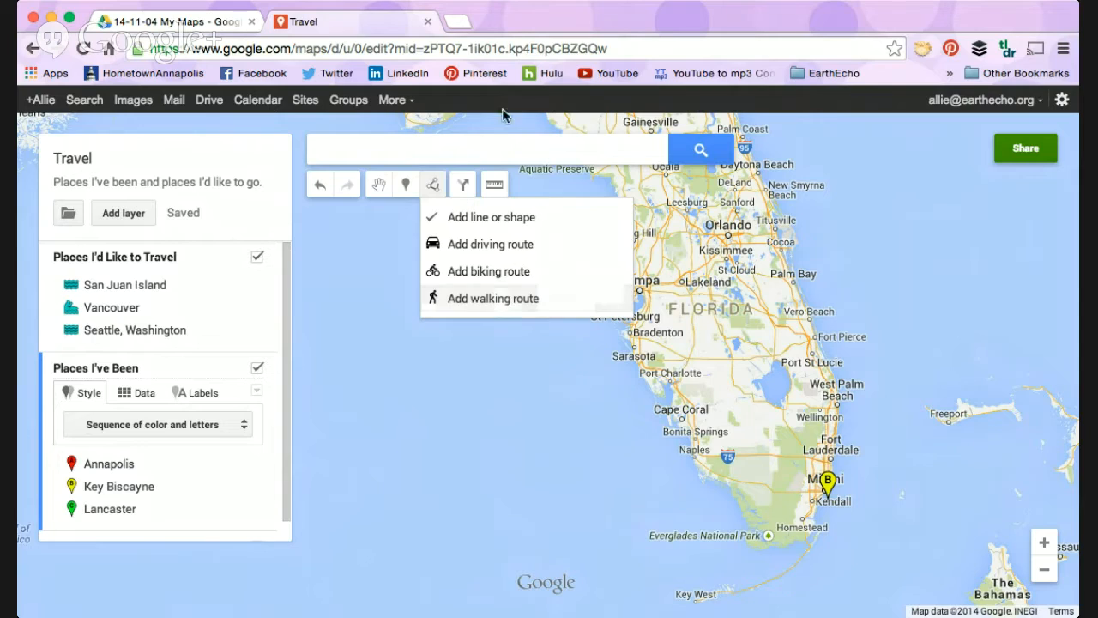
left_click(513, 218)
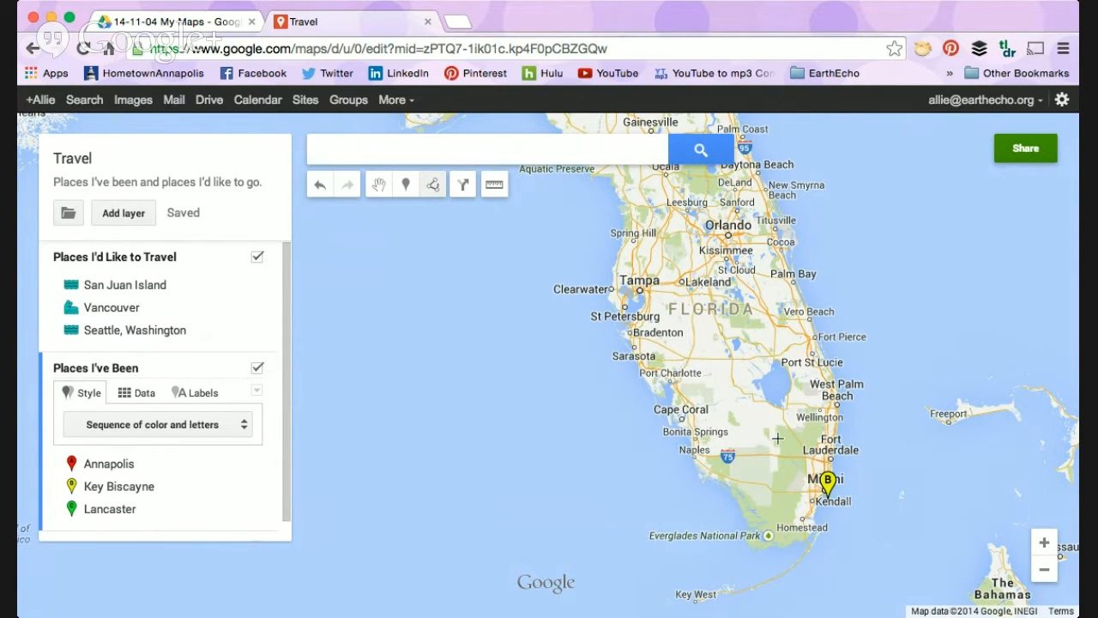
left_click(697, 453)
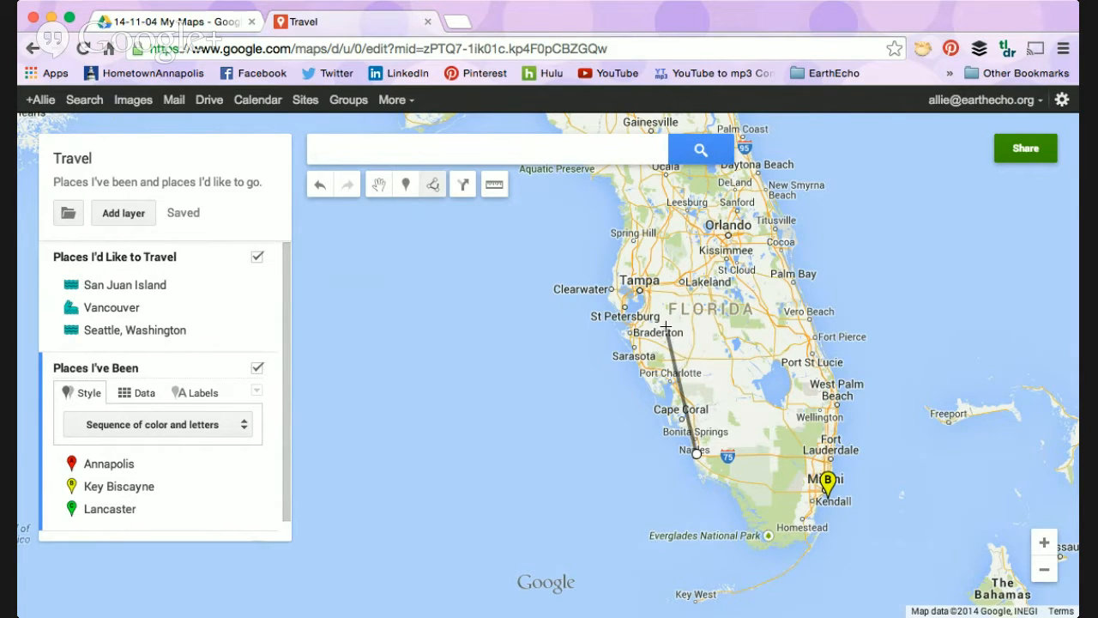
left_click(671, 378)
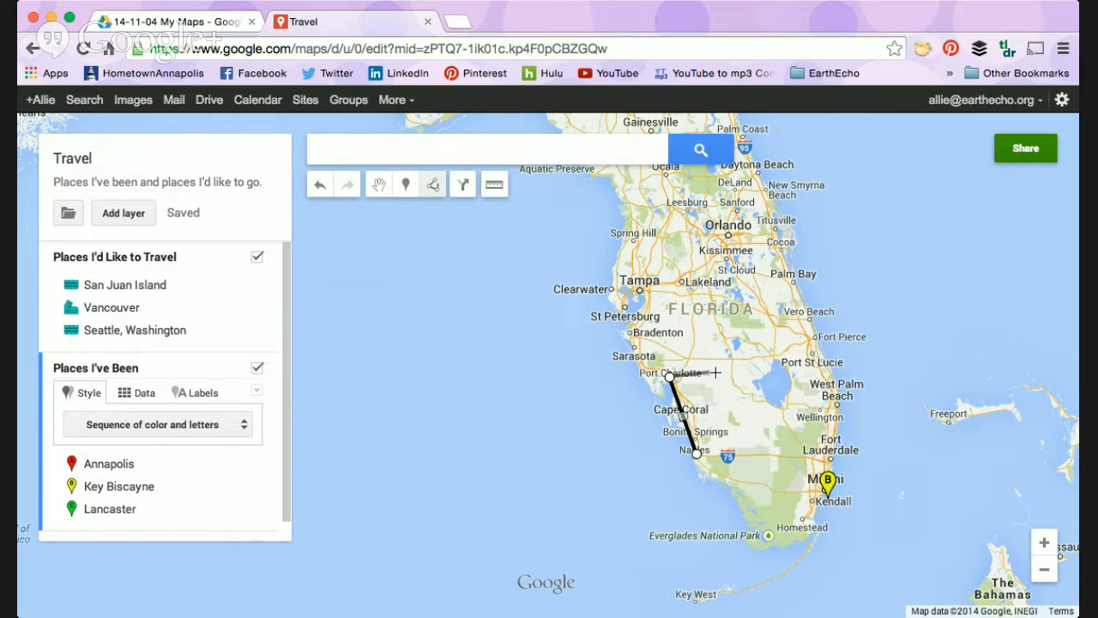
left_click(683, 303)
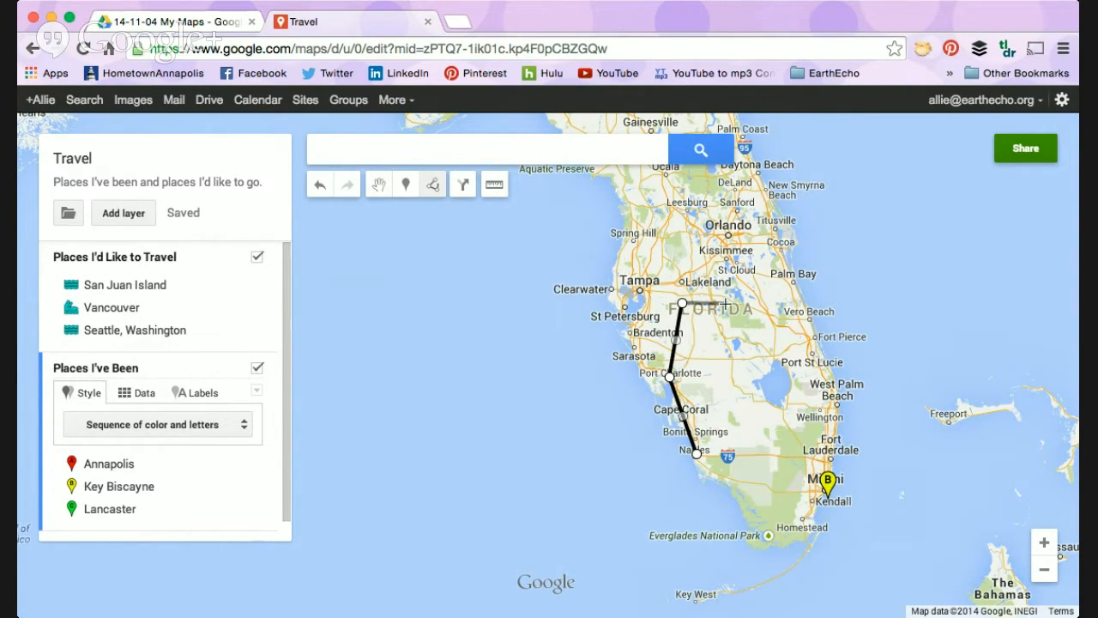
left_click(698, 454)
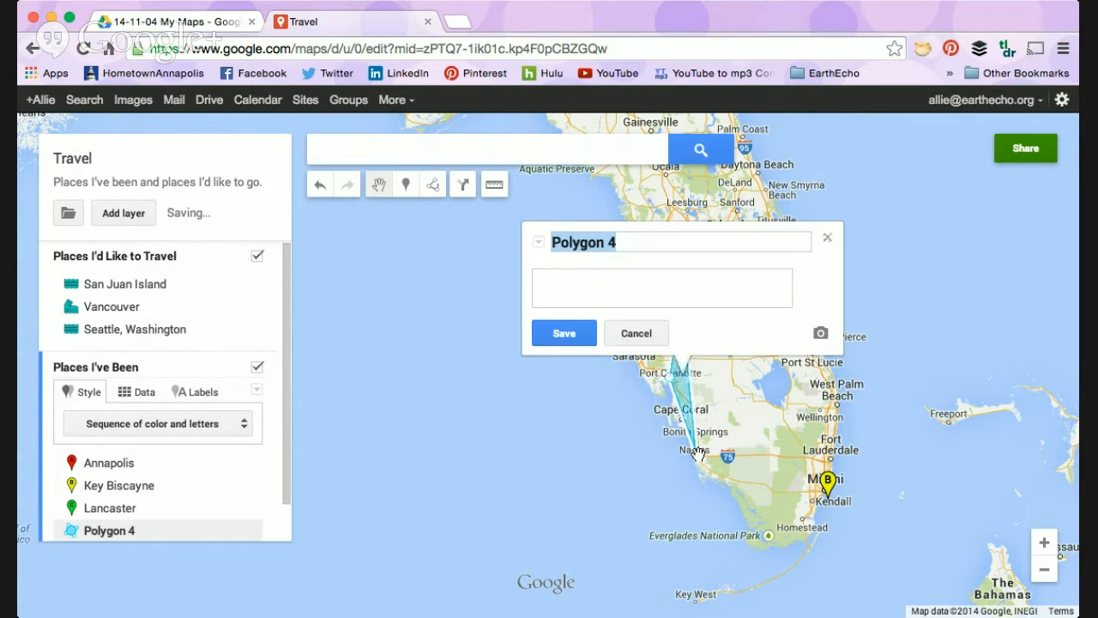
Step: Name the new Florida shape "Outline", leave its description empty and save it
type("Outline")
left_click(582, 282)
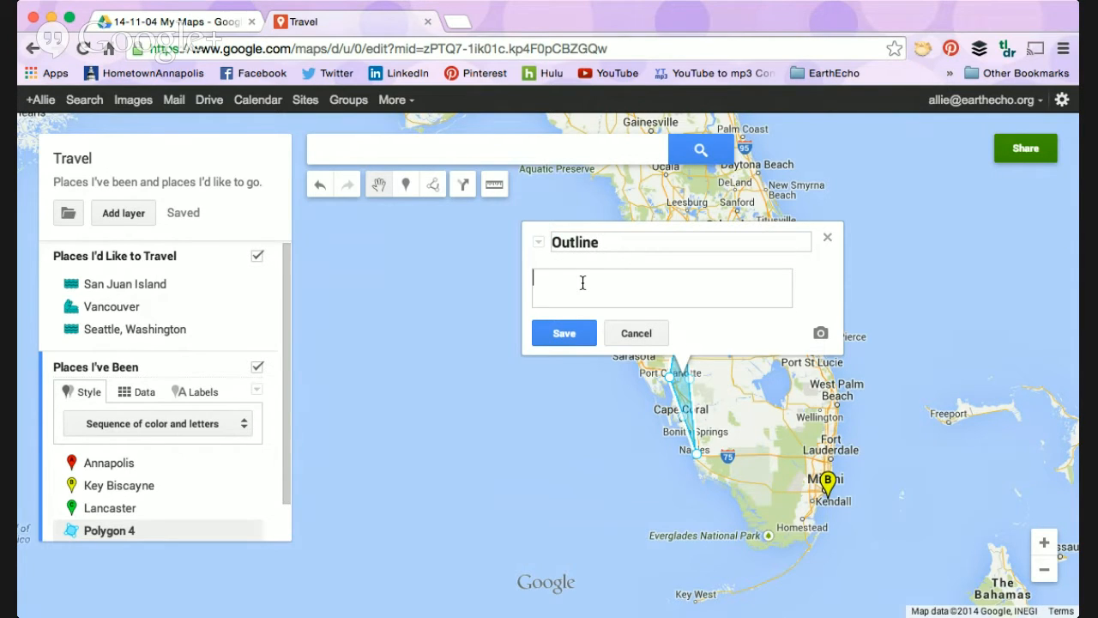
left_click(564, 337)
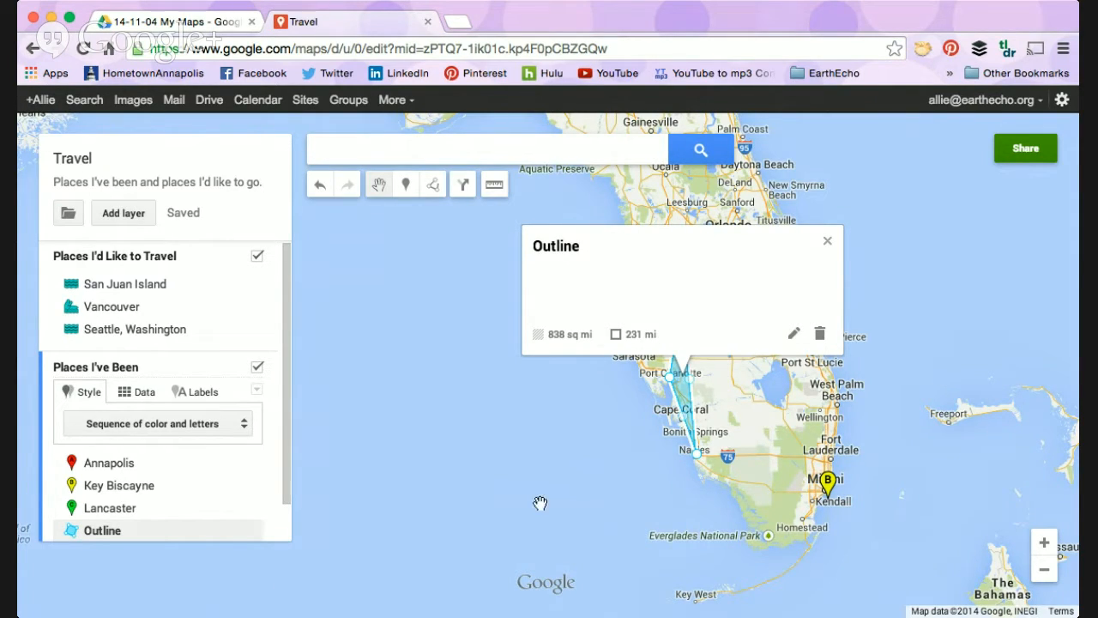
Step: Pull the Outline shape's eastern edge outward at two midpoints to about 4,000 sq mi, then check its area and perimeter
left_click(586, 453)
left_click(683, 383)
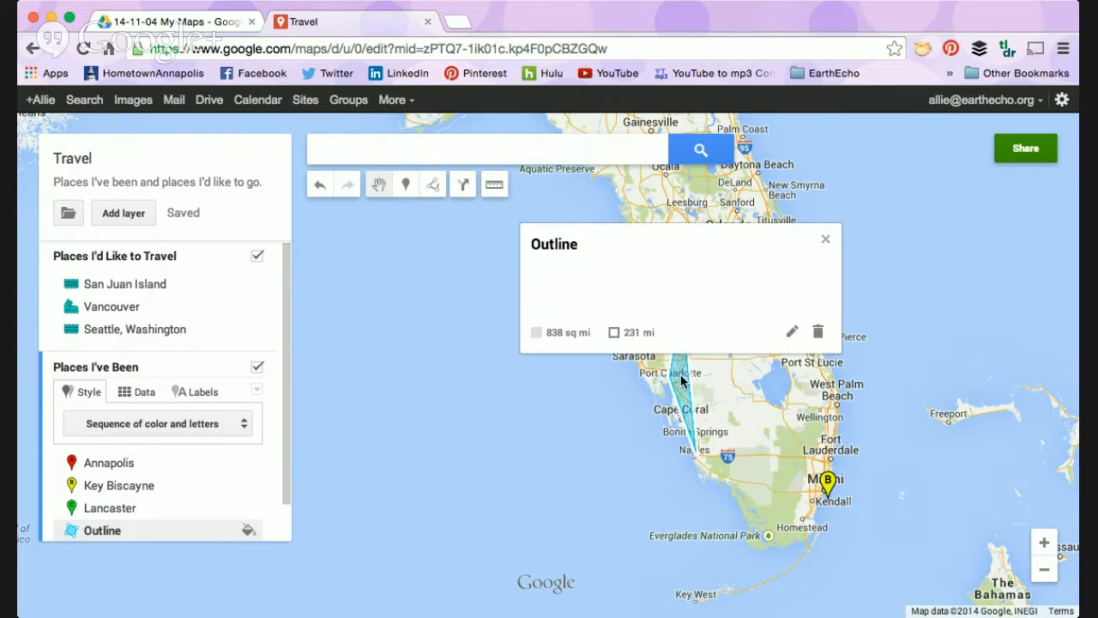
left_click(826, 242)
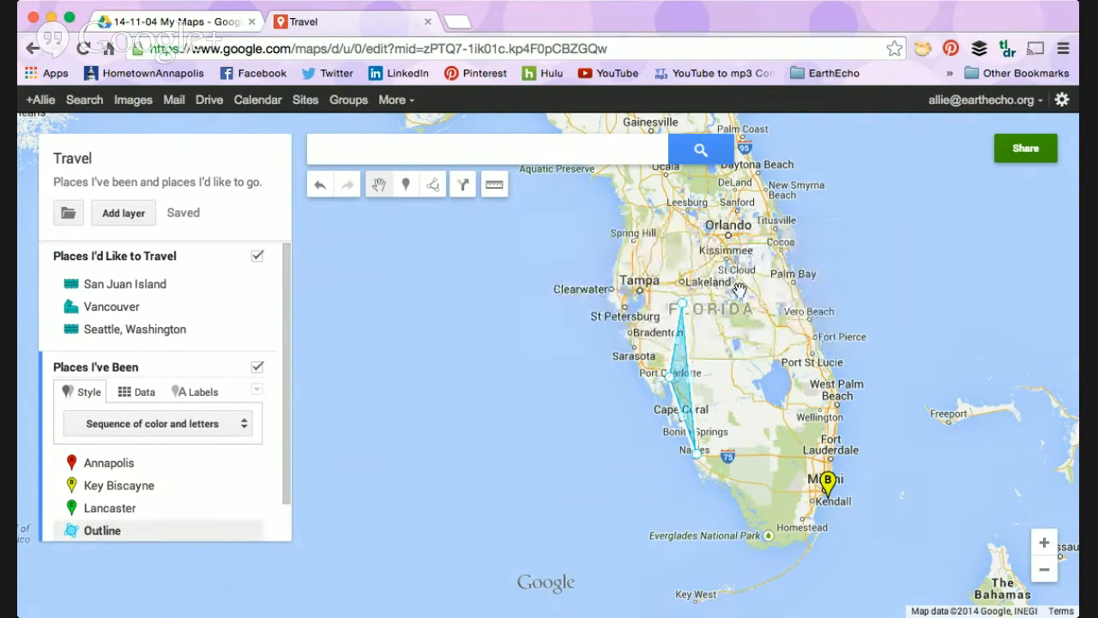
left_click_drag(692, 381, 734, 372)
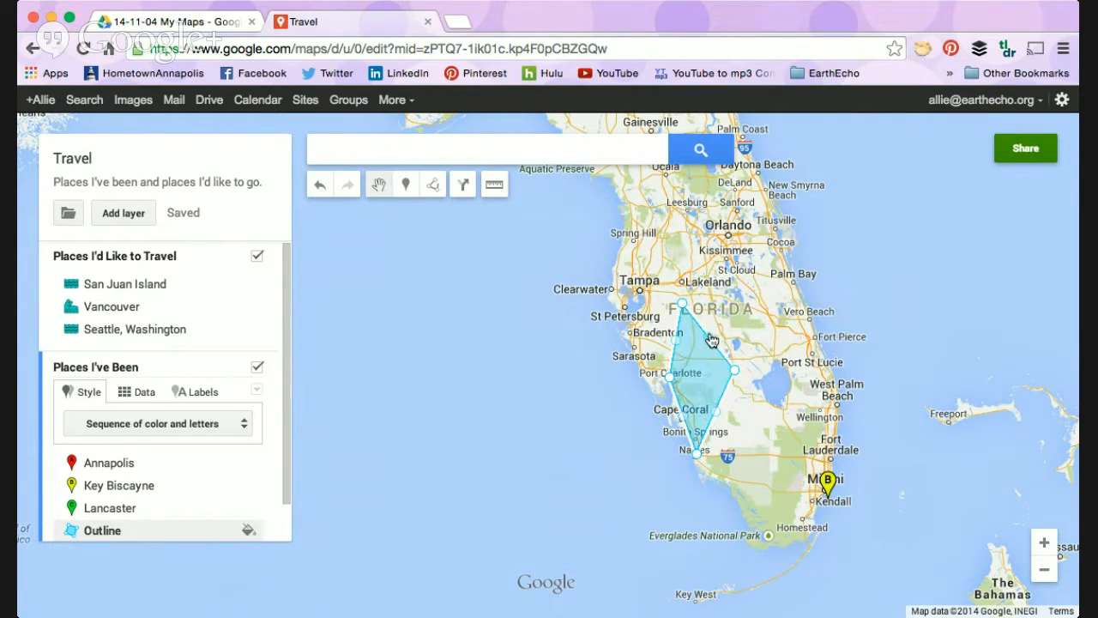
left_click_drag(719, 418, 753, 441)
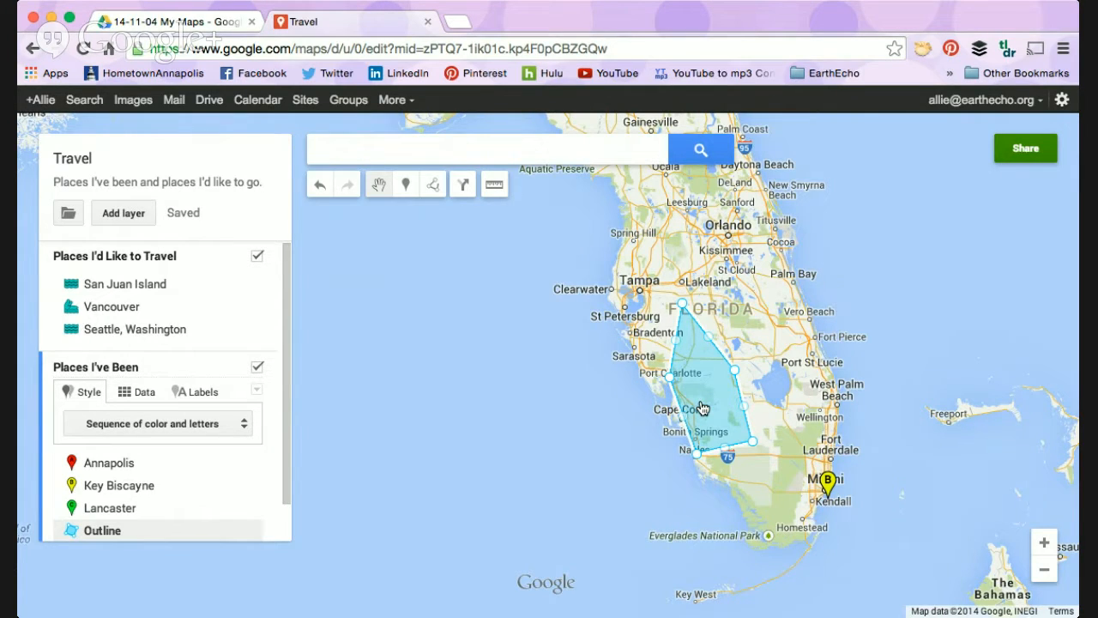
left_click(690, 385)
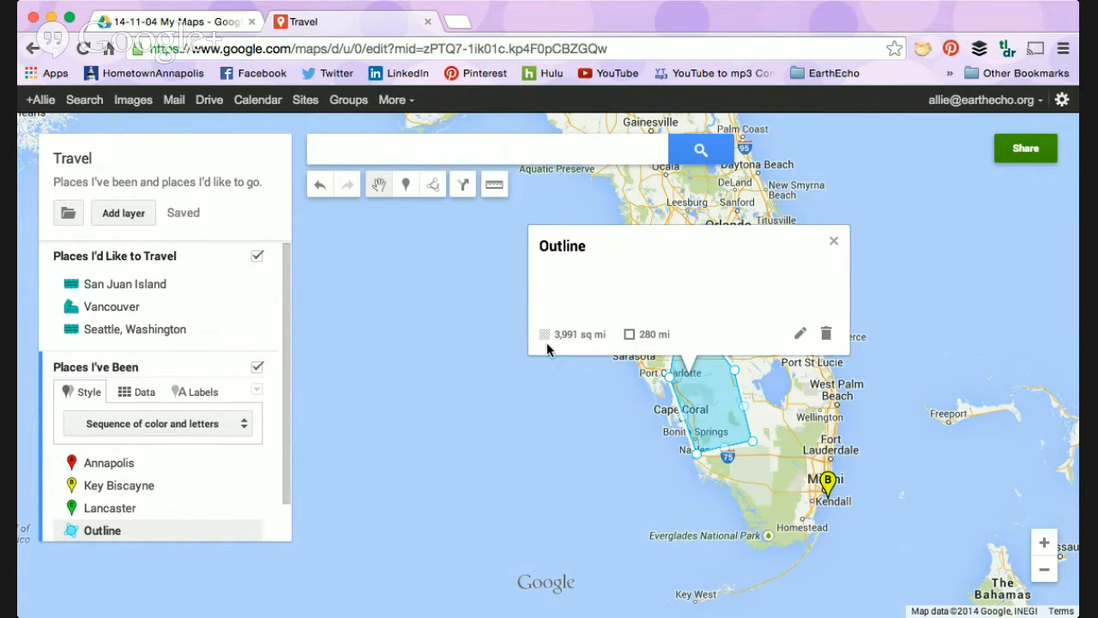
left_click(582, 450)
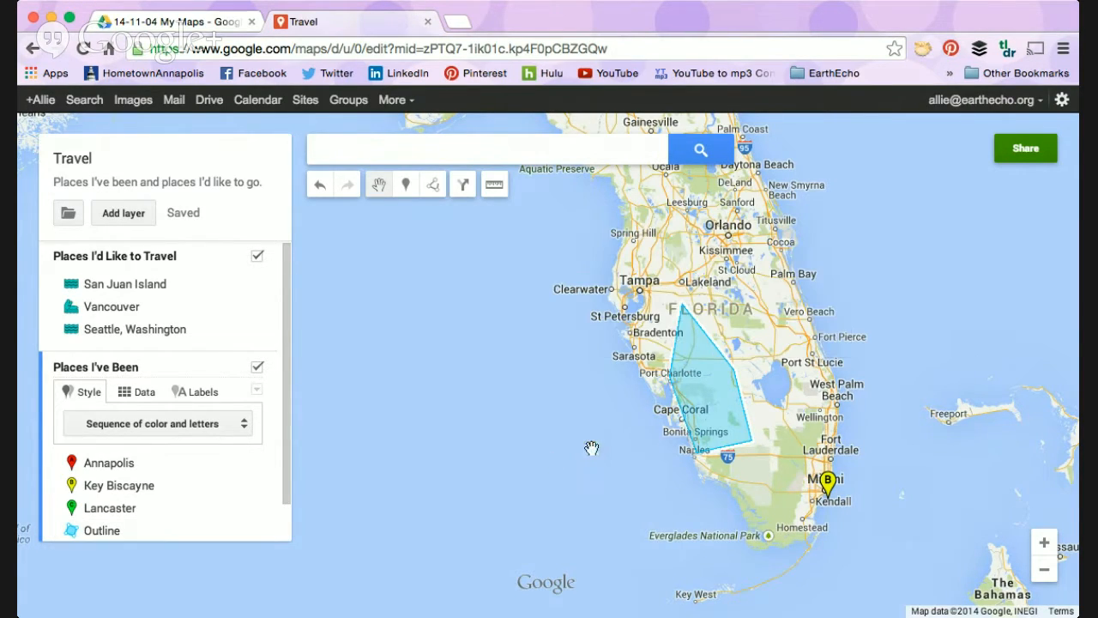
Step: Measure the distance from Freeport in the Bahamas to the Florida coast near Fort Lauderdale
left_click(493, 184)
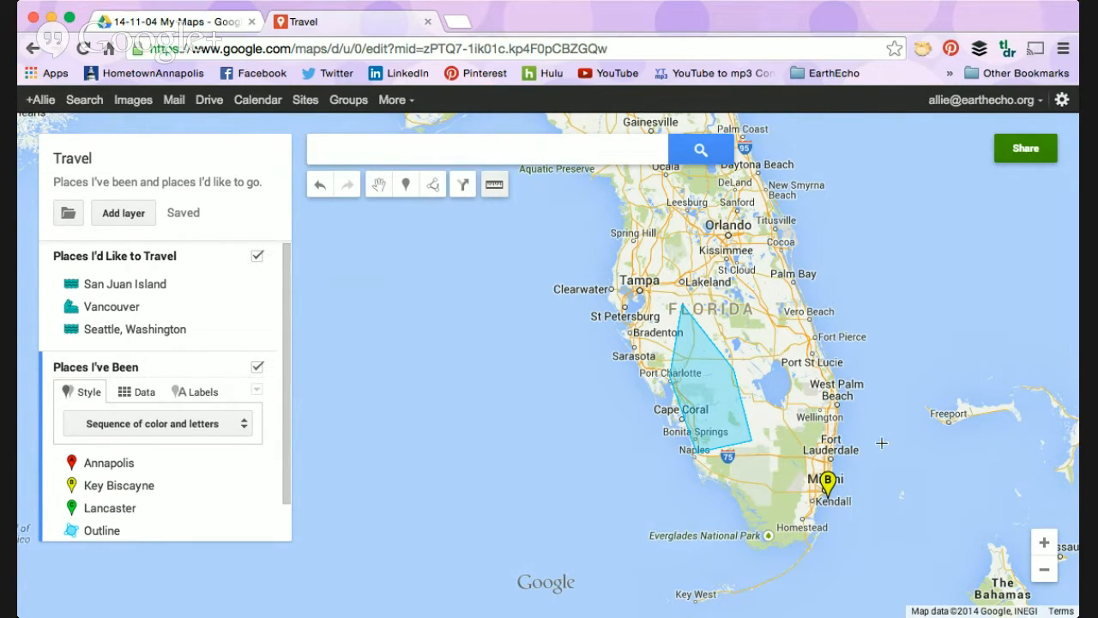
left_click(948, 421)
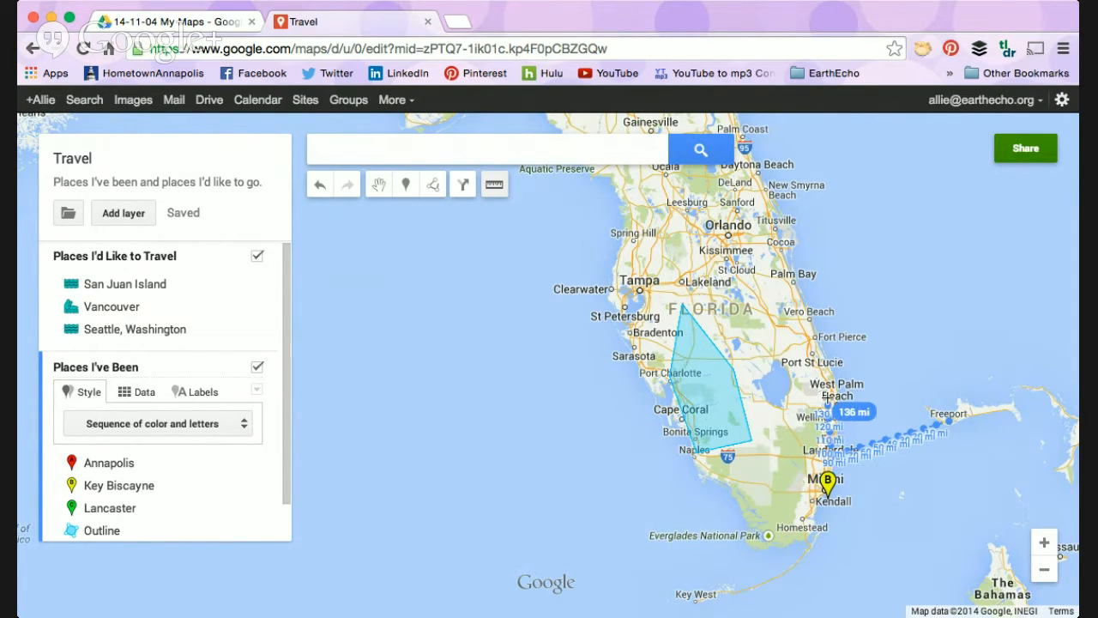
key("Escape")
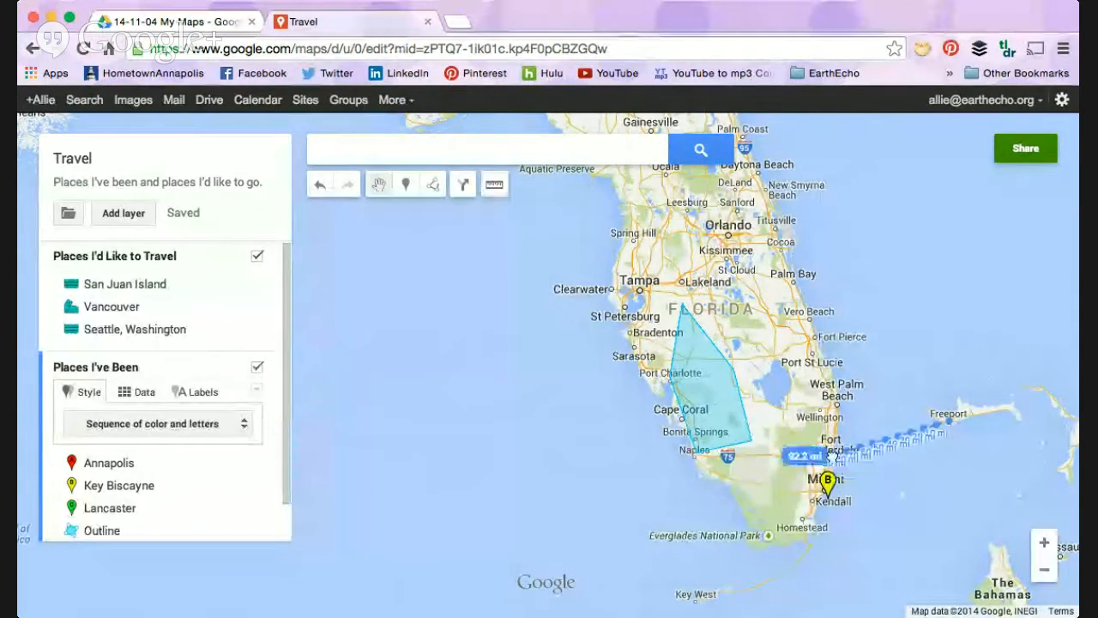
Step: Make the Outline shape's fill fully transparent and give it a thin border
scroll(832, 463, "up", 1)
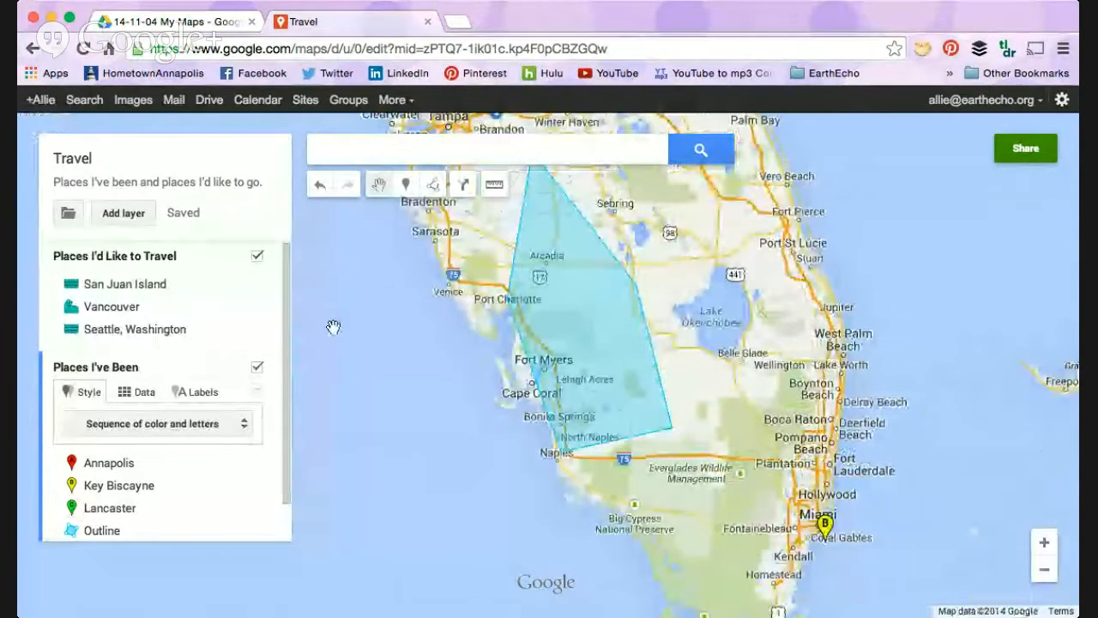
left_click(1044, 569)
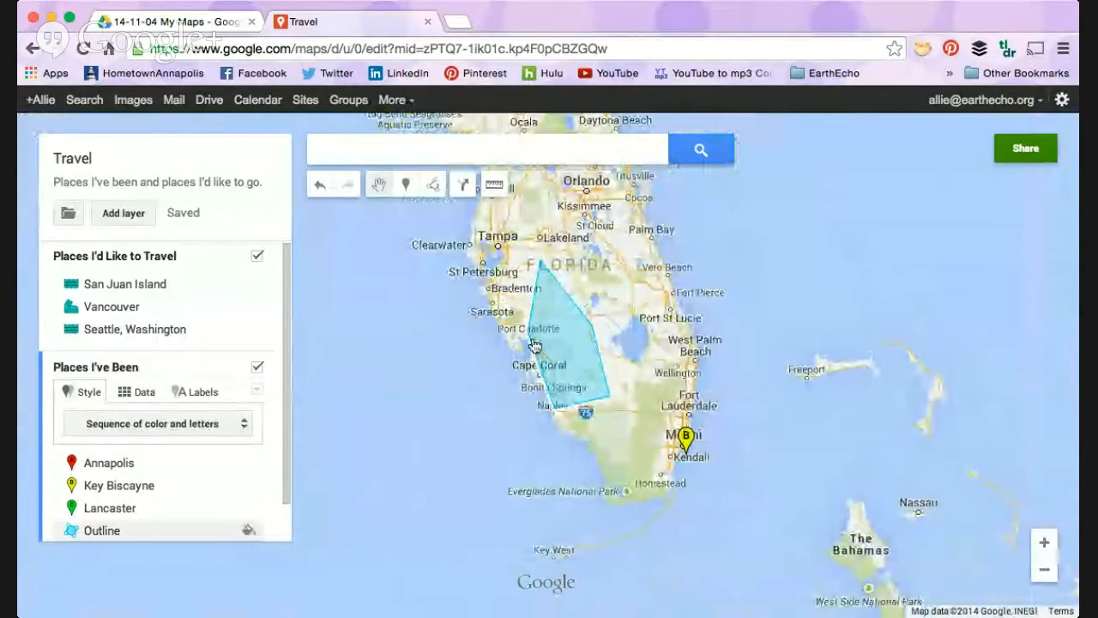
scroll(209, 402, "down", 1)
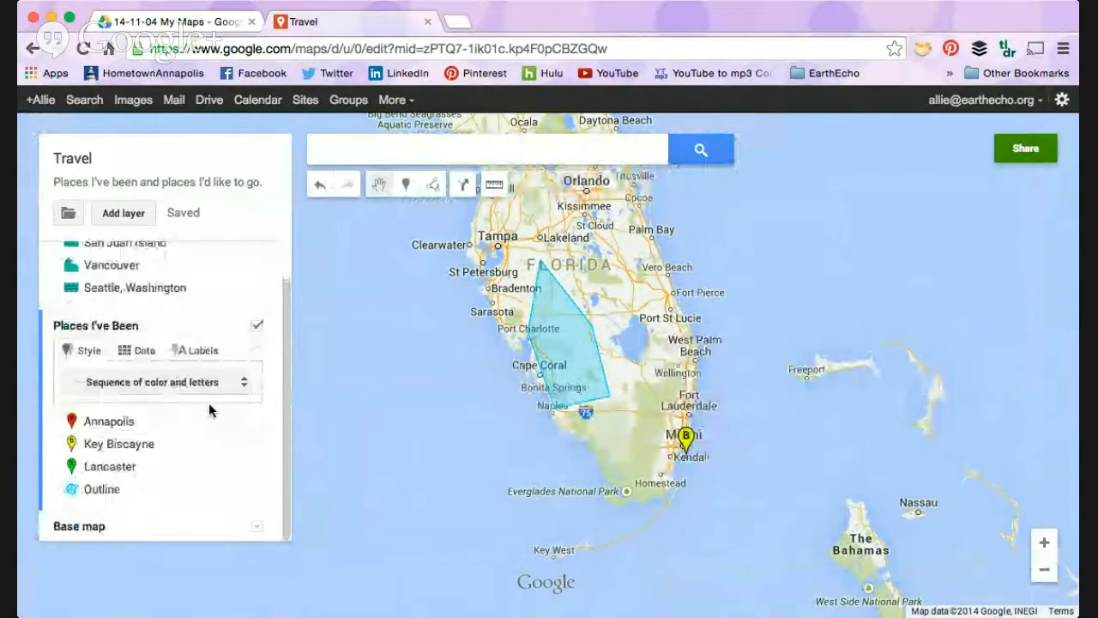
left_click(570, 361)
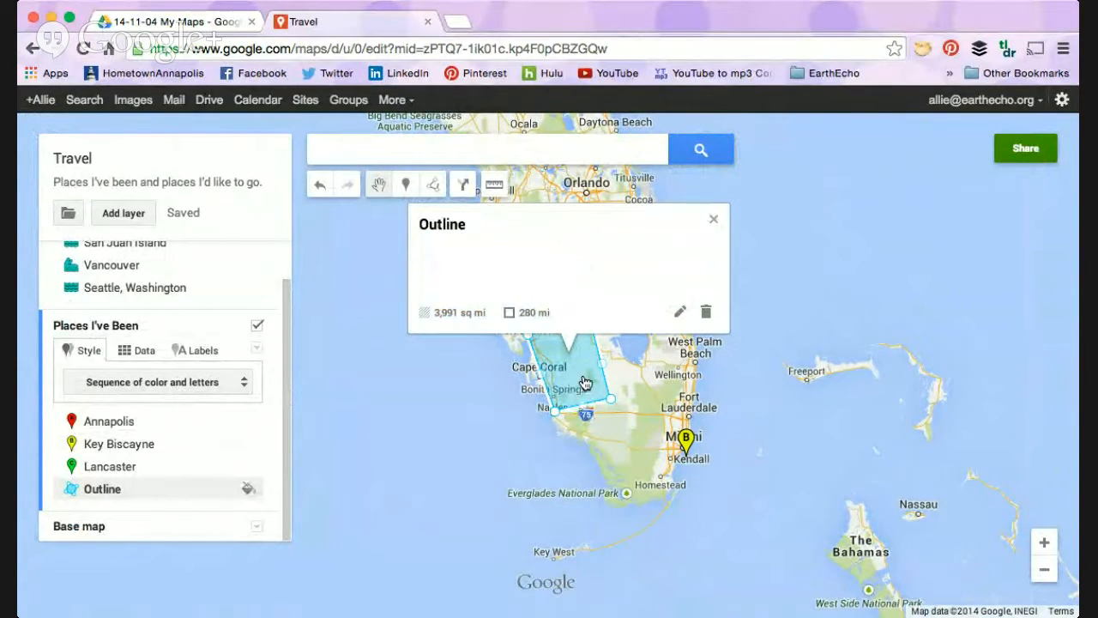
left_click(249, 490)
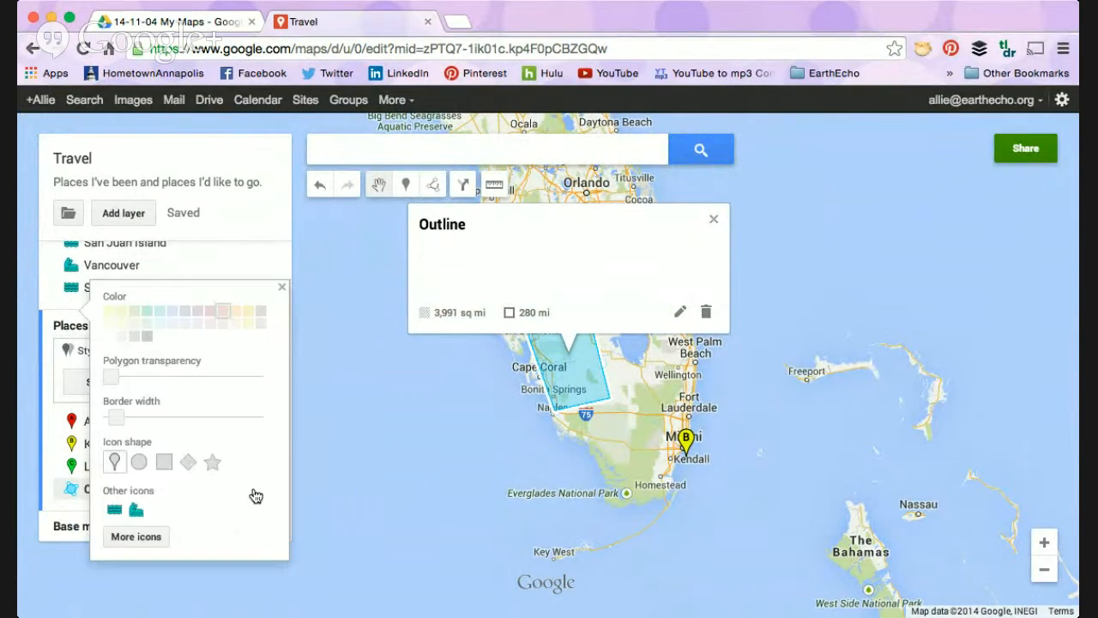
left_click_drag(117, 417, 301, 380)
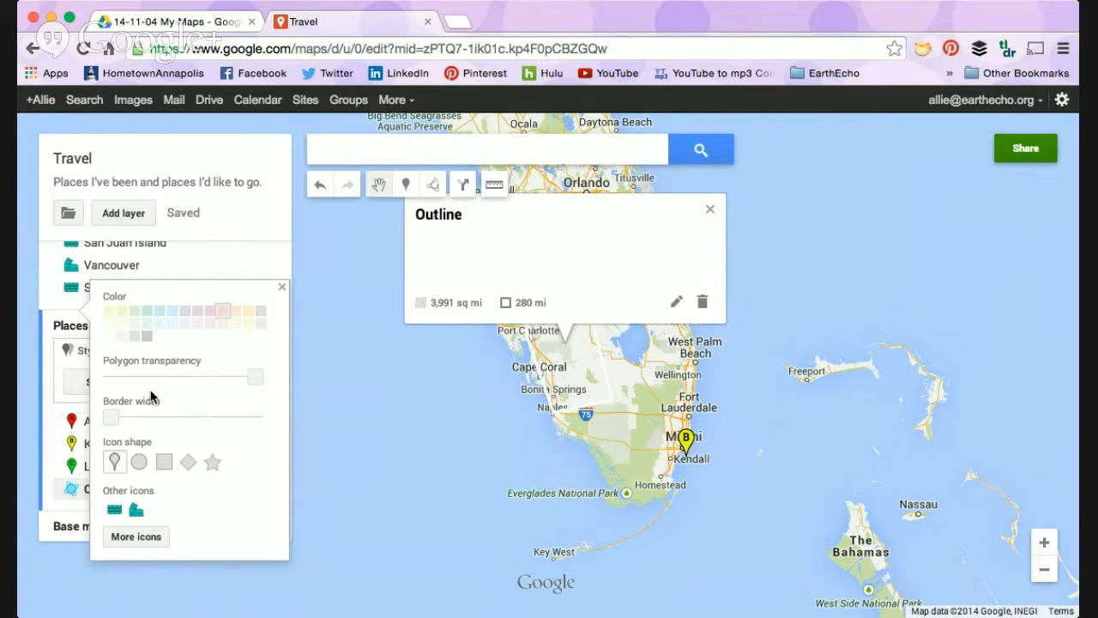
left_click_drag(112, 418, 116, 418)
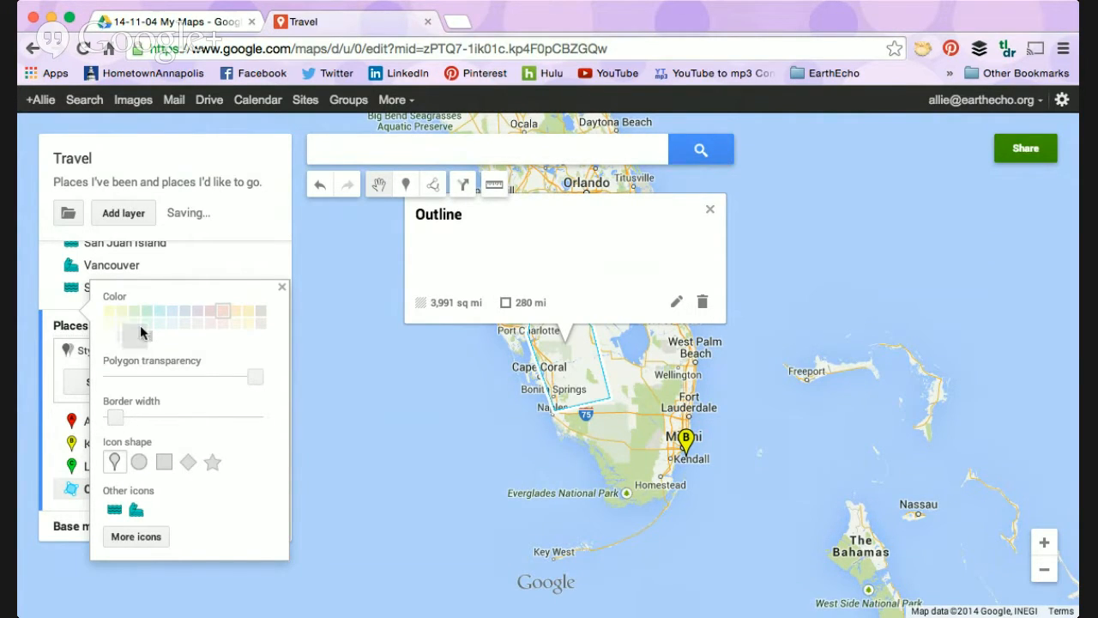
left_click(283, 287)
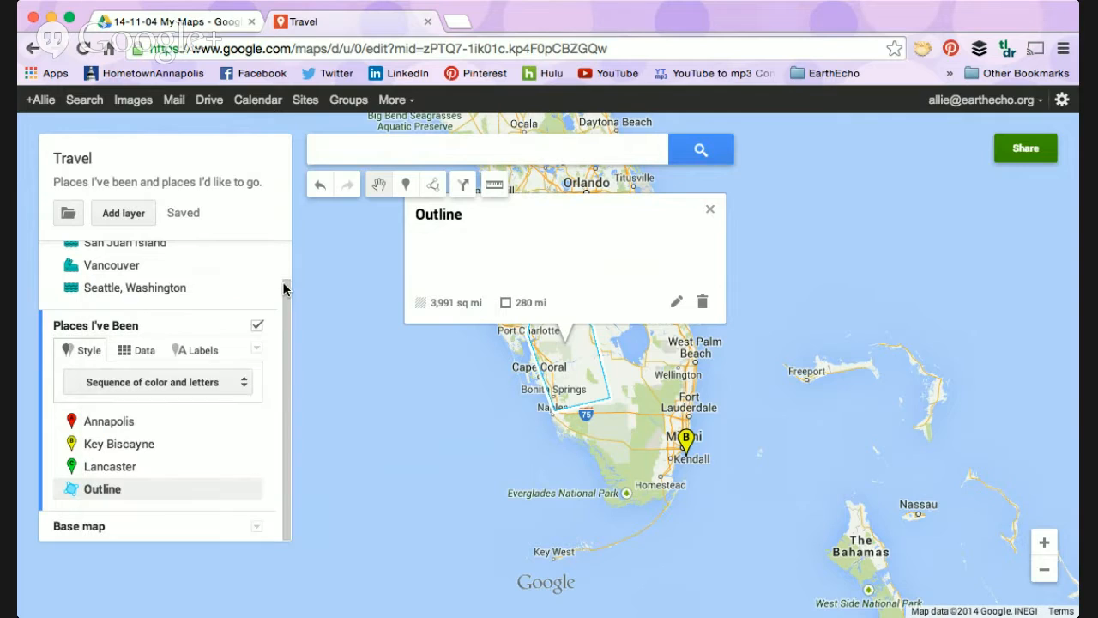
Step: Delete the Outline shape from the "Places I've Been" layer
left_click(702, 304)
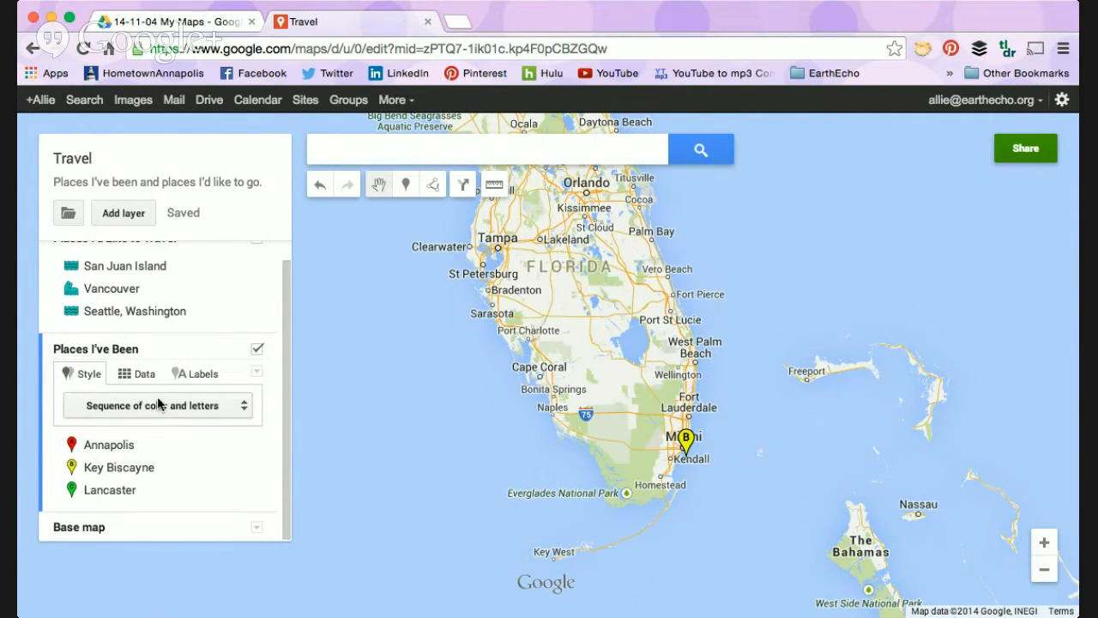
scroll(157, 396, "up", 2)
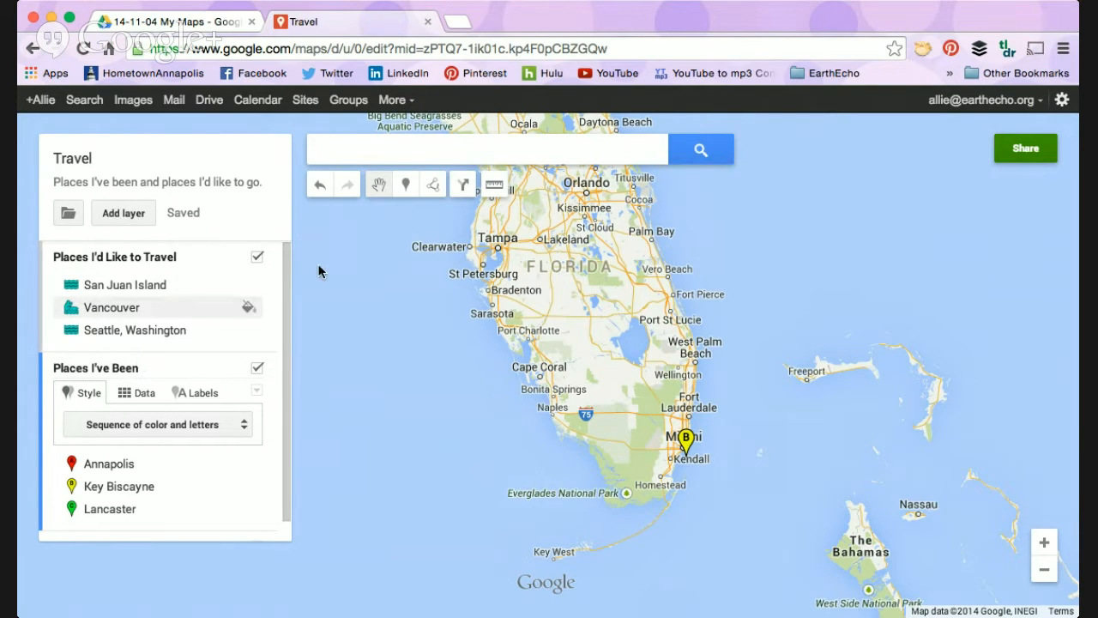
Step: Select the Key Biscayne marker in southern Florida and shift it slightly on the map
left_click_drag(587, 302, 687, 419)
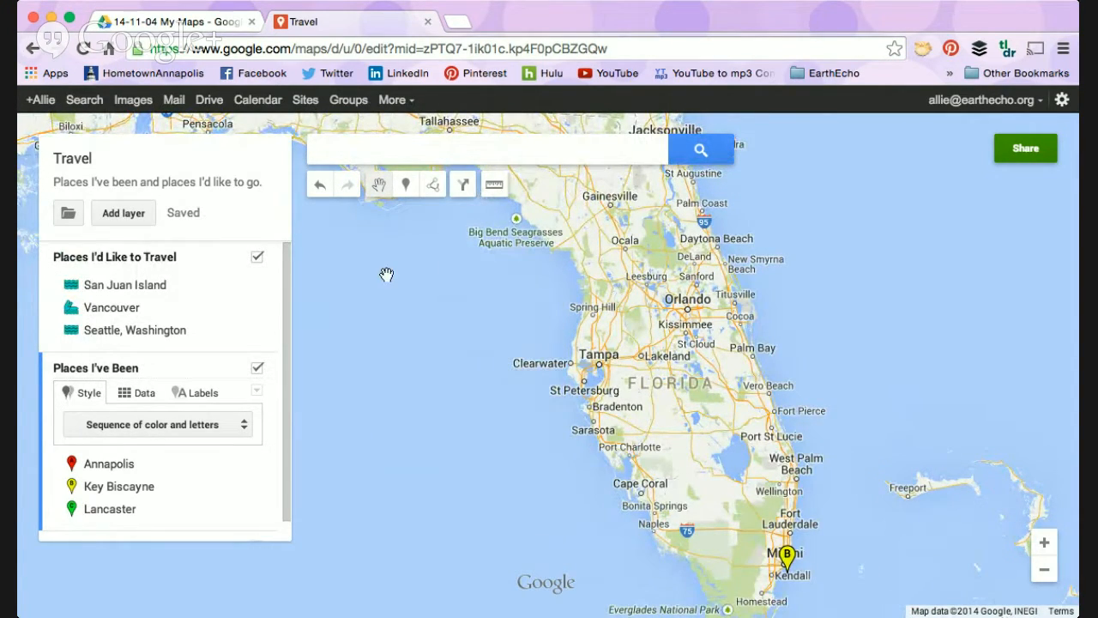
left_click_drag(592, 348, 540, 178)
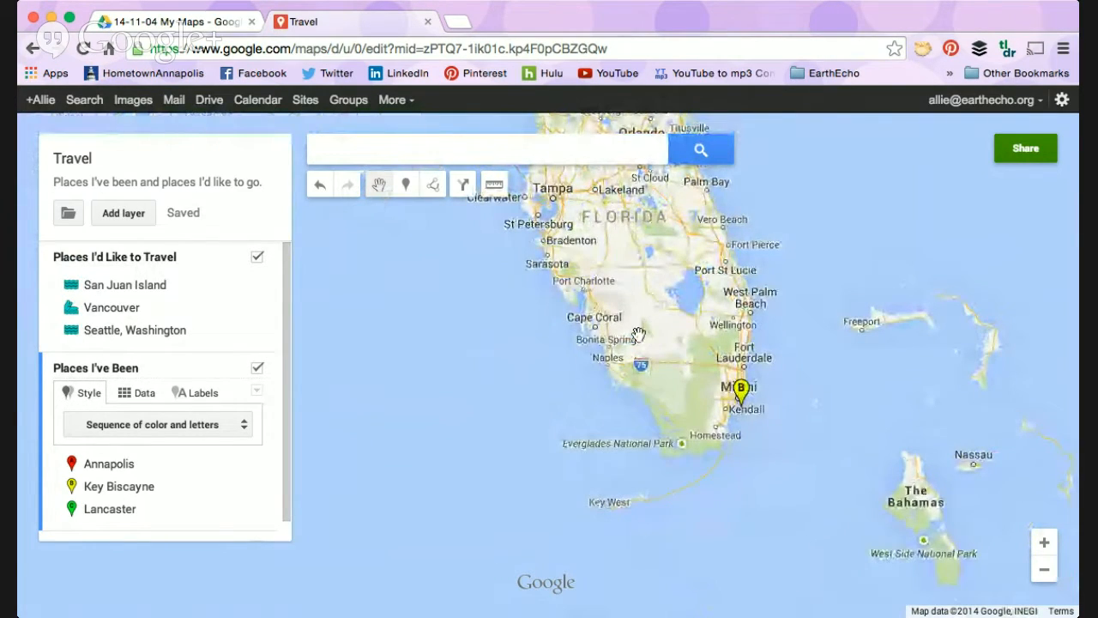
mouse_move(673, 350)
left_mouse_down()
mouse_move(637, 392)
mouse_move(468, 506)
left_mouse_up()
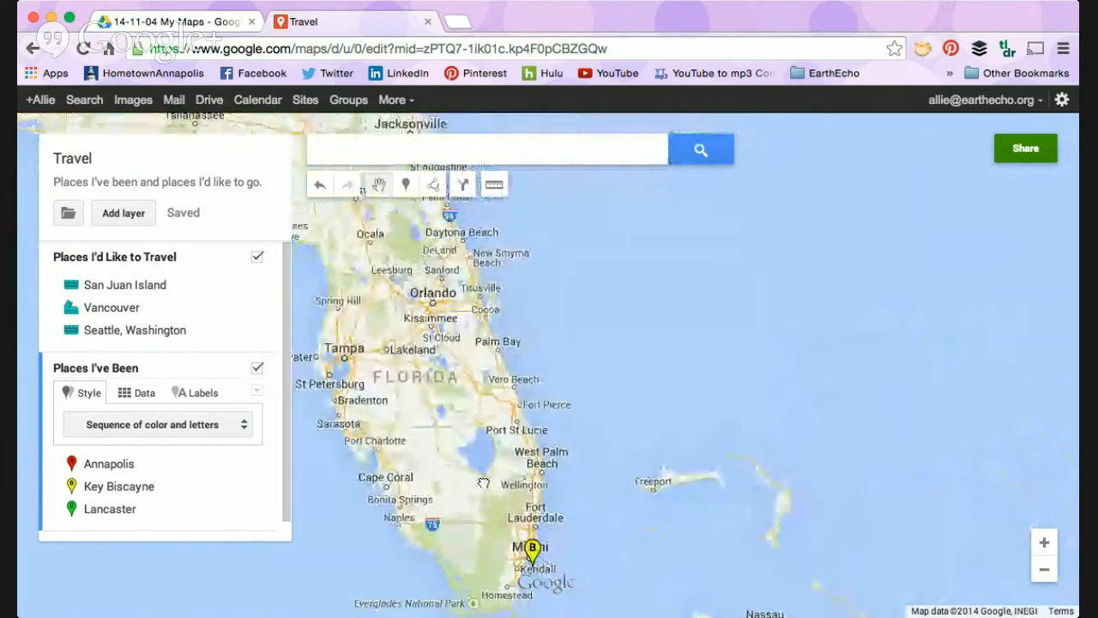
left_click_drag(635, 255, 743, 43)
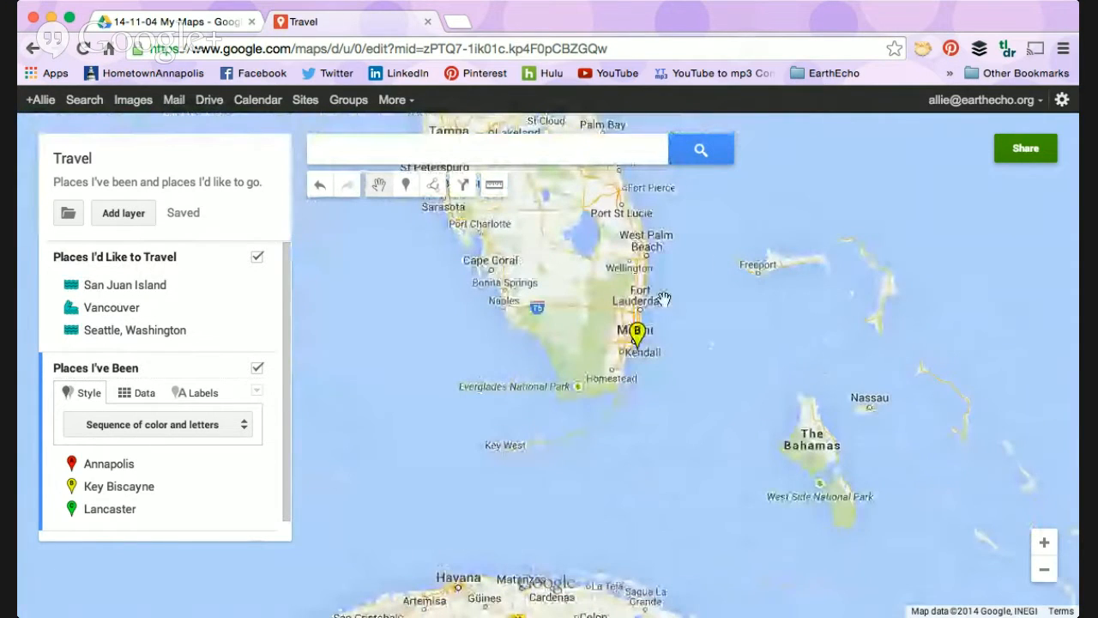
left_click(639, 340)
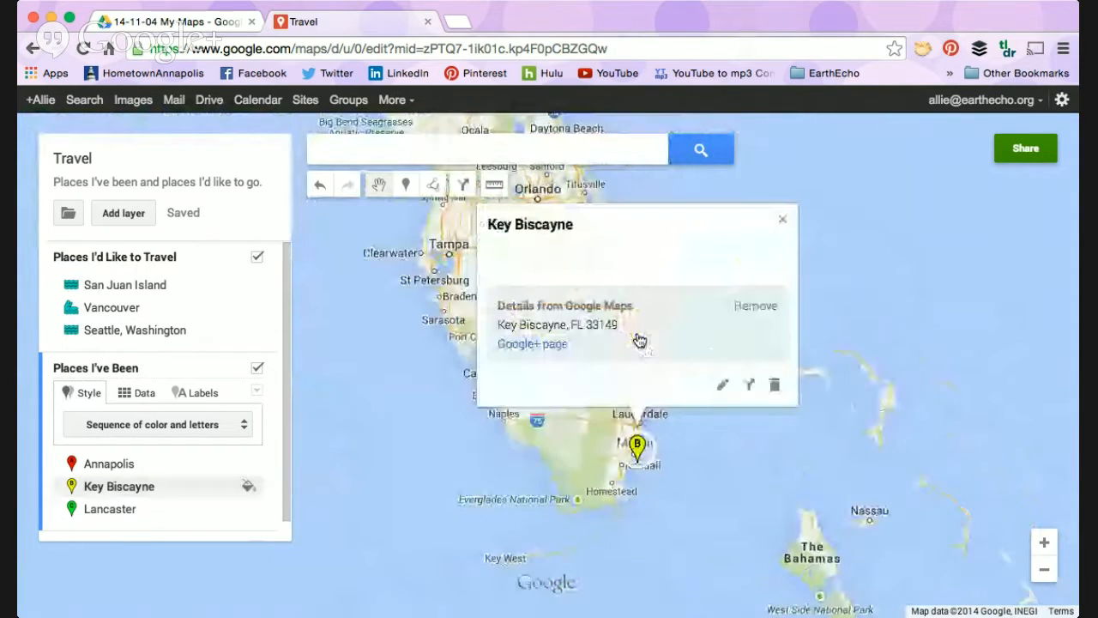
left_click(634, 438)
mouse_move(635, 435)
left_mouse_down()
mouse_move(624, 356)
mouse_move(647, 434)
mouse_move(635, 443)
left_mouse_up()
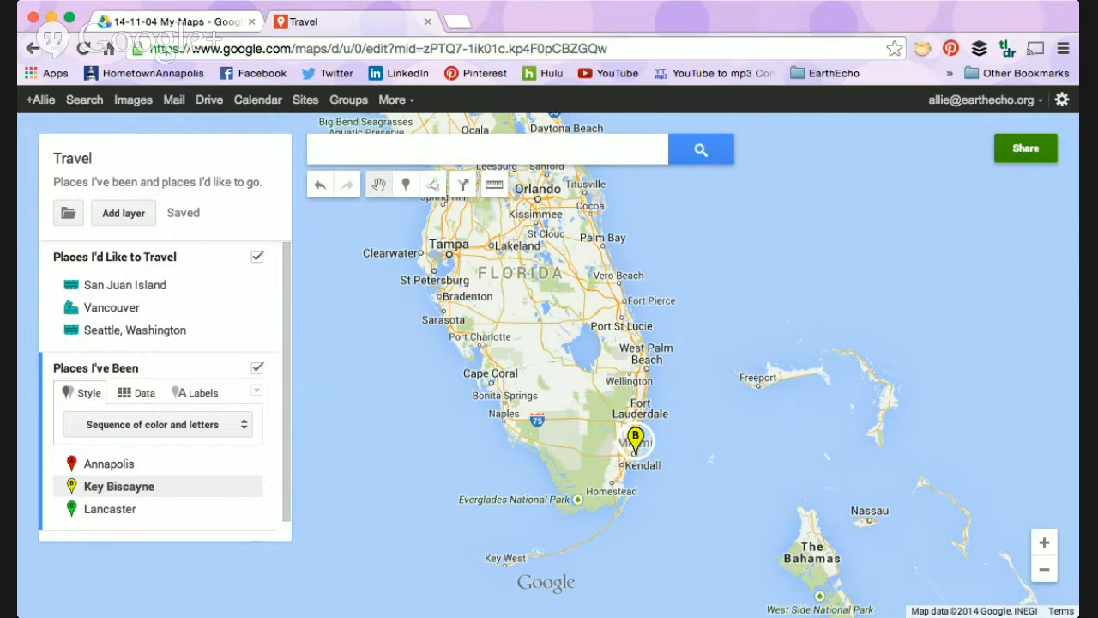
Step: Bring the markers of both layers, from Vancouver to Key Biscayne, into one view of the United States
left_click(1045, 570)
left_click(1045, 569)
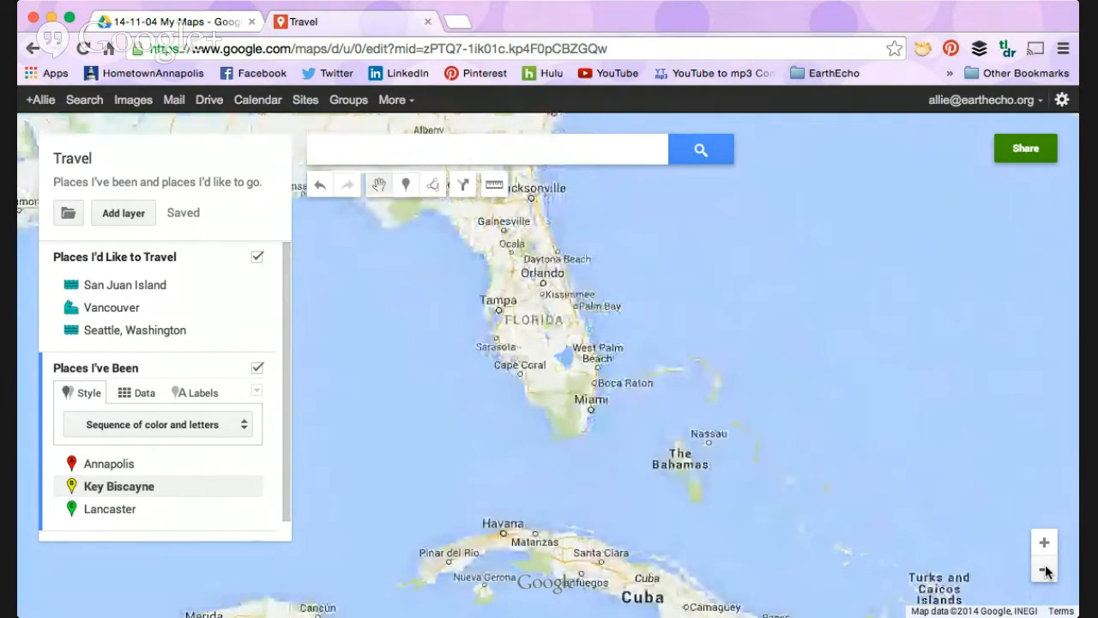
left_click(1045, 570)
left_click(1045, 569)
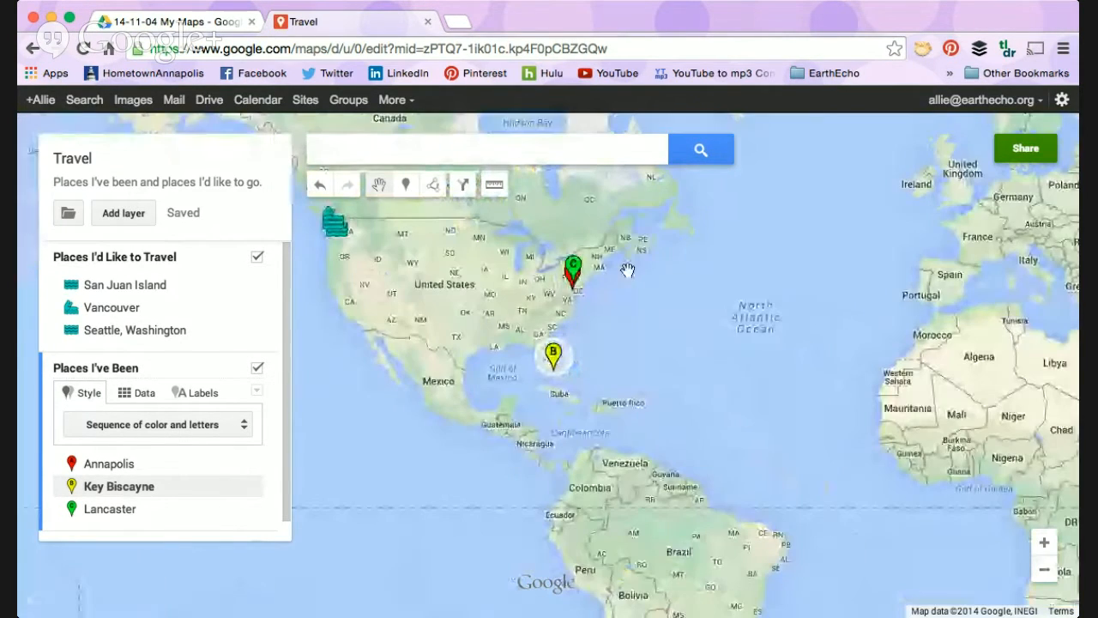
left_click_drag(628, 270, 666, 356)
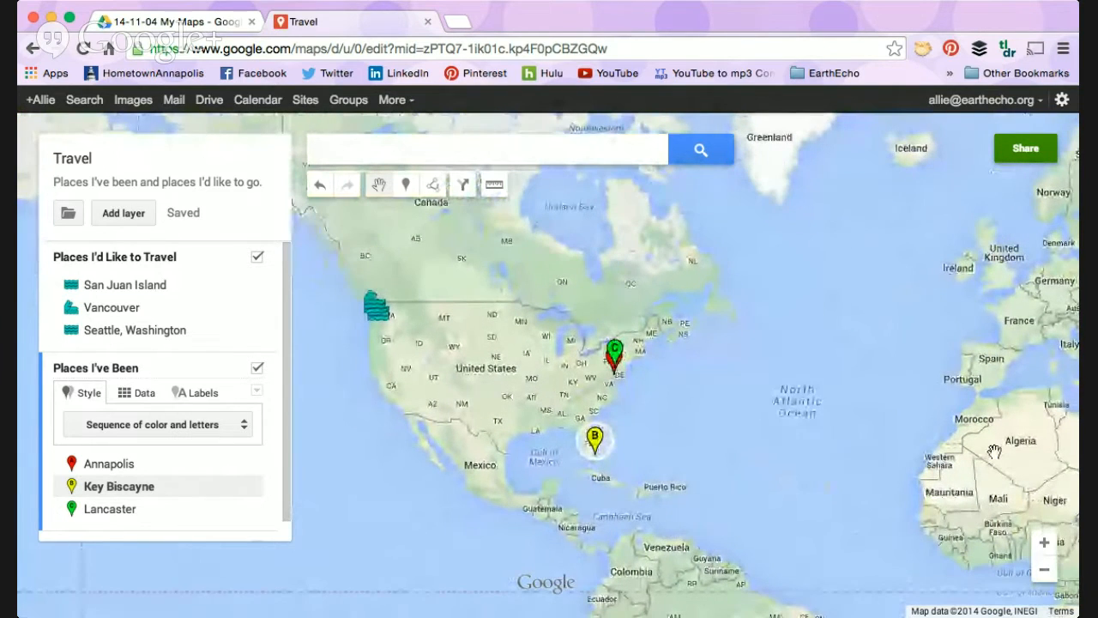
left_click(1045, 544)
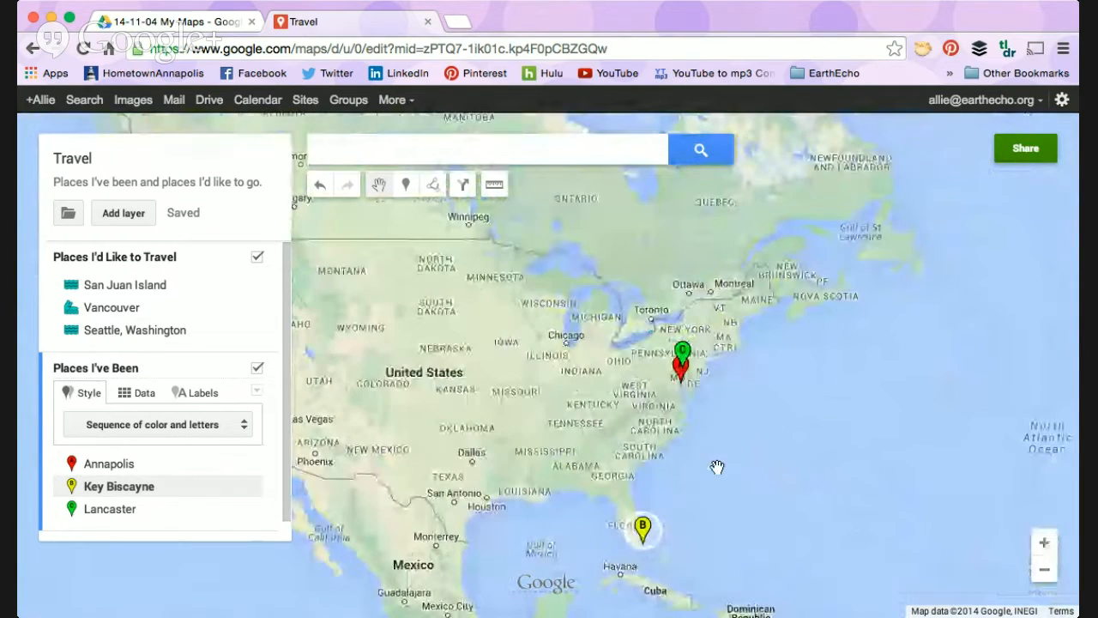
left_click_drag(713, 469, 854, 491)
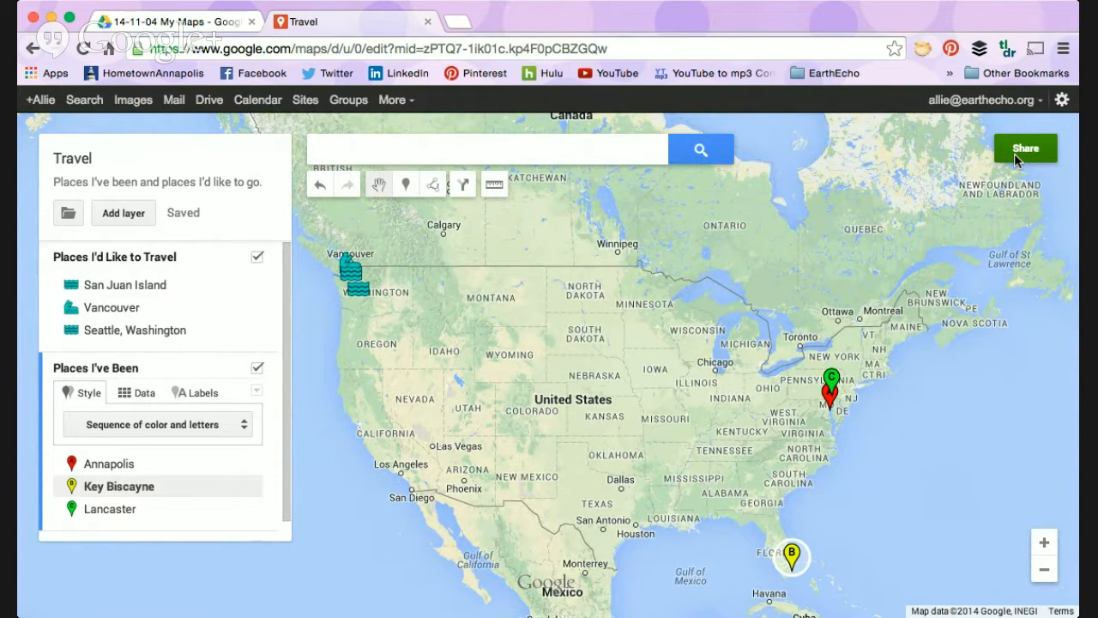
Step: Open the map's link sharing settings and go through the options Public on the web, Anyone with the link and Specific people
left_click(1014, 153)
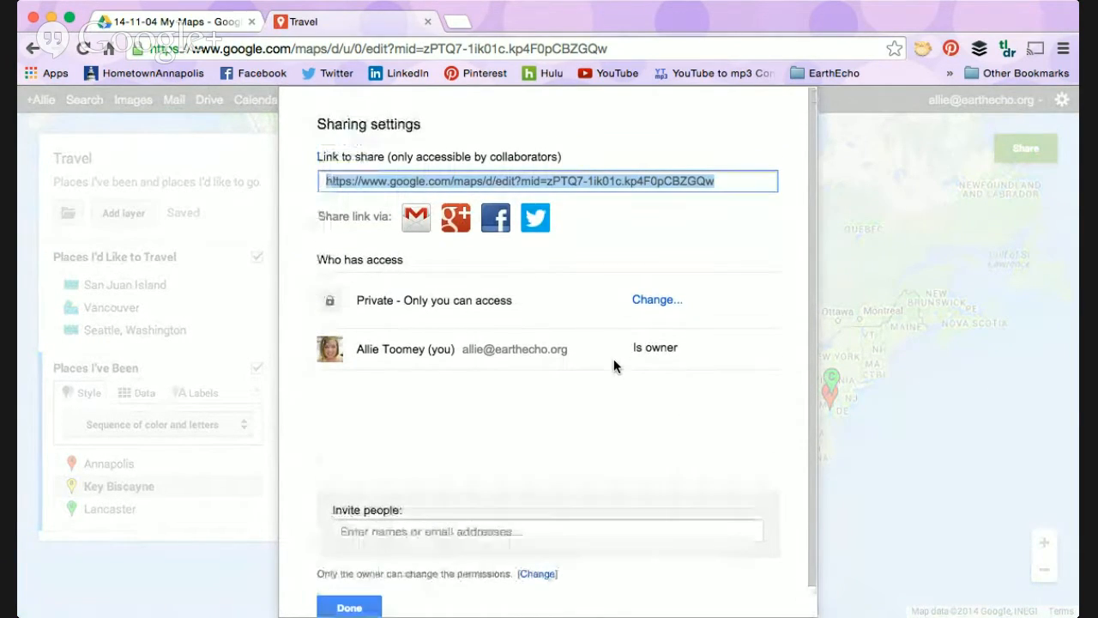
left_click(657, 302)
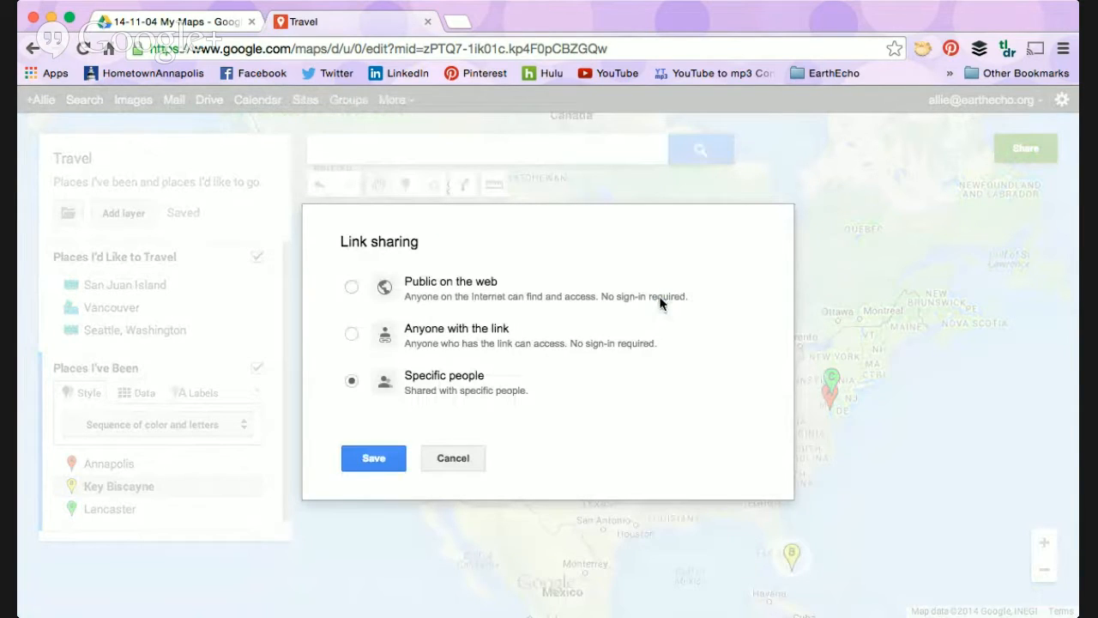
left_click(350, 287)
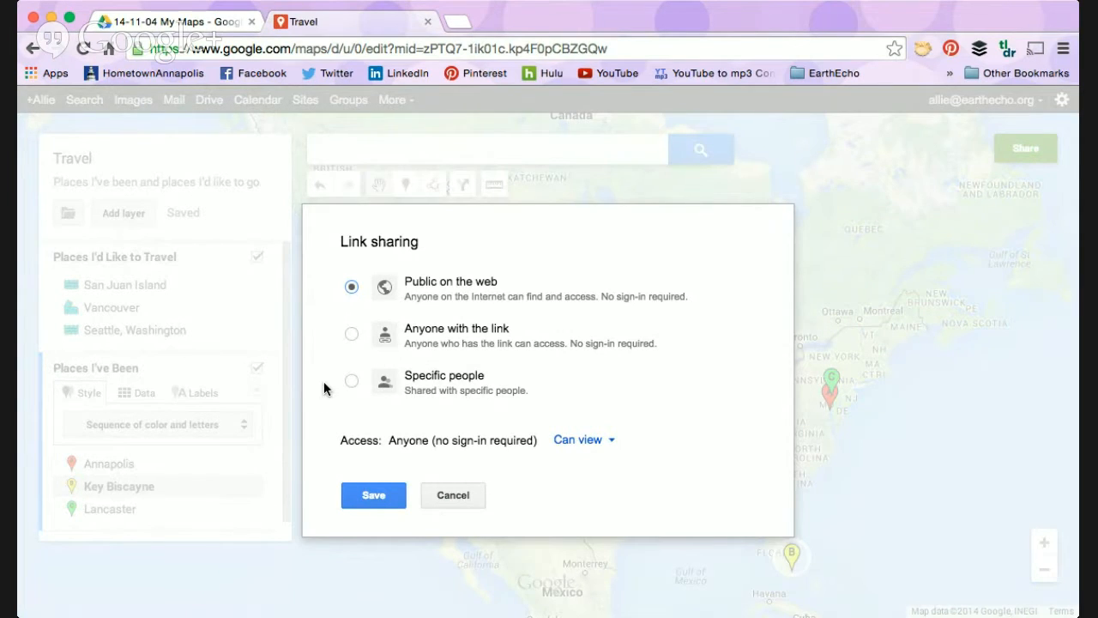
left_click(352, 336)
left_click(352, 380)
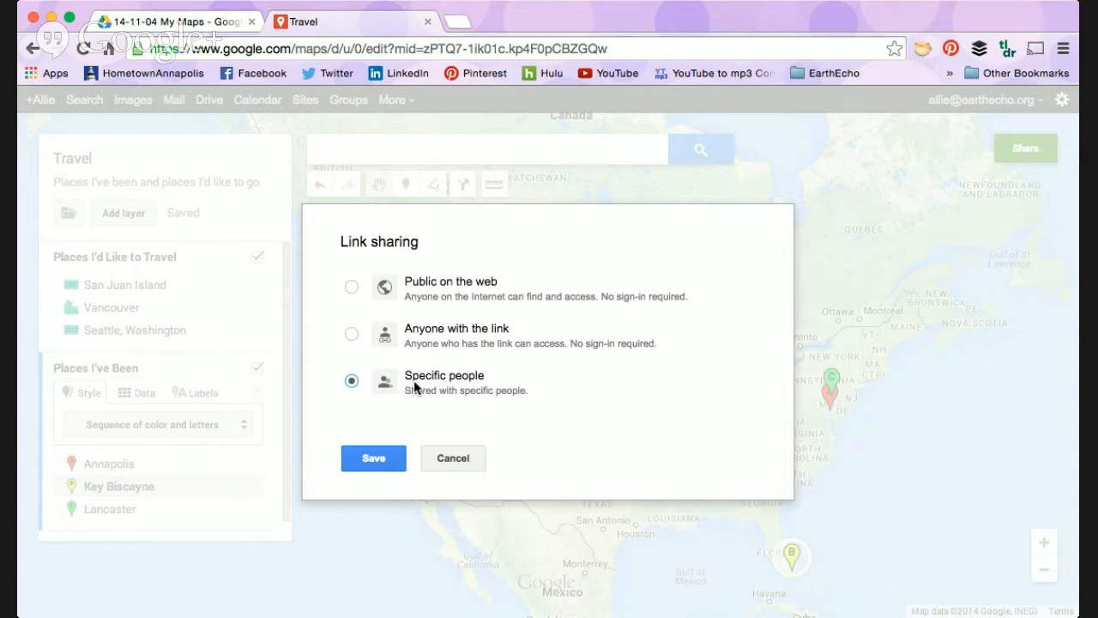
Step: Share the map with "Anyone with the link", set their access to "Can edit", and save the sharing settings
left_click(351, 333)
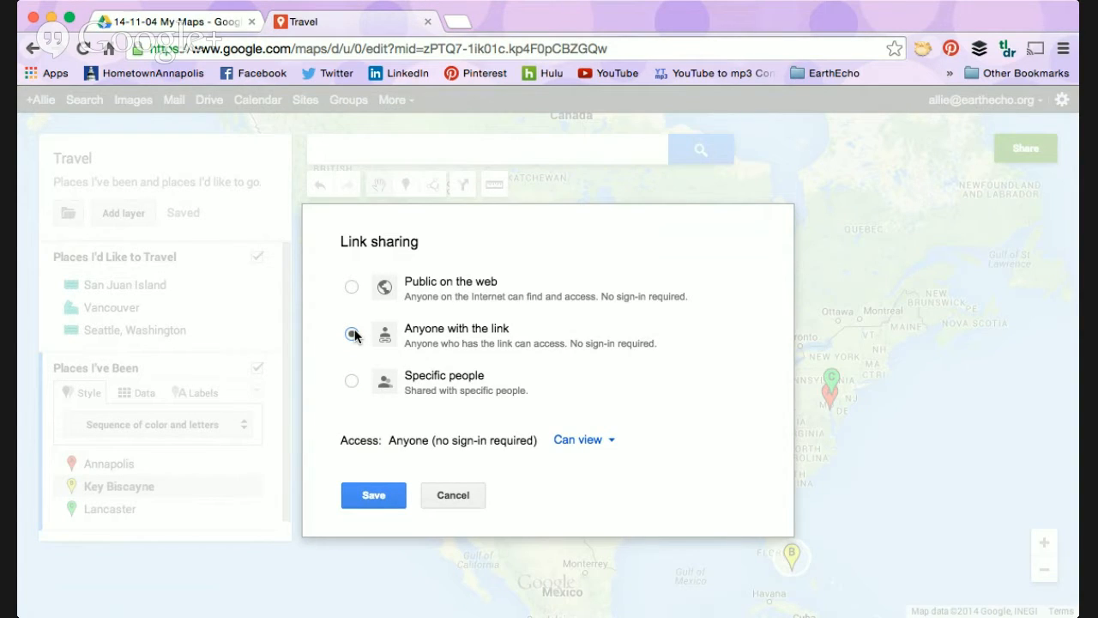
left_click(604, 447)
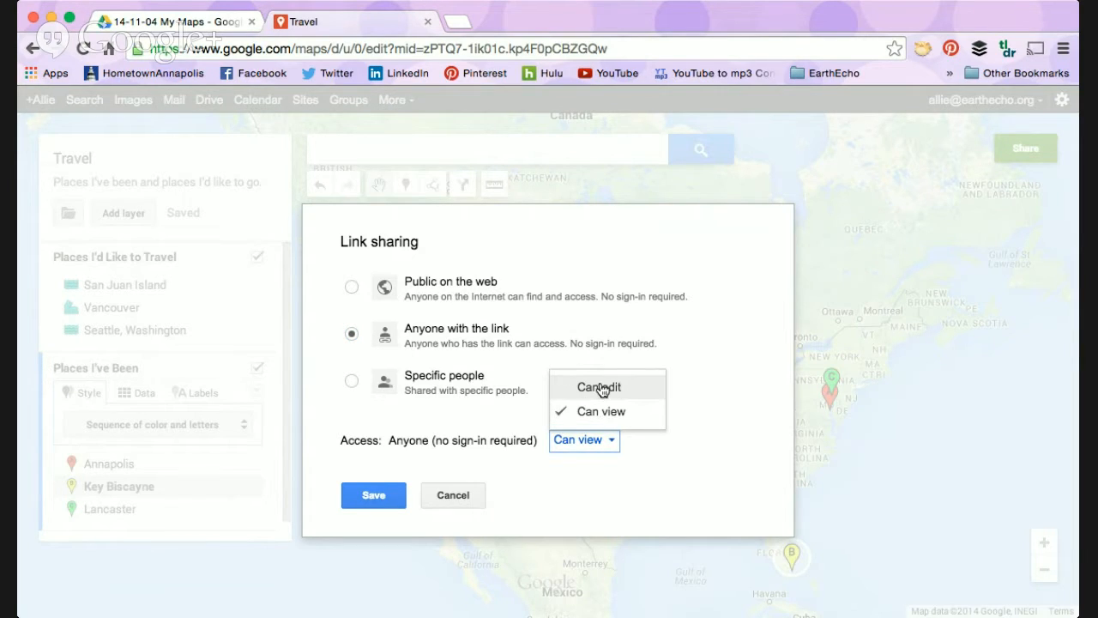
left_click(601, 412)
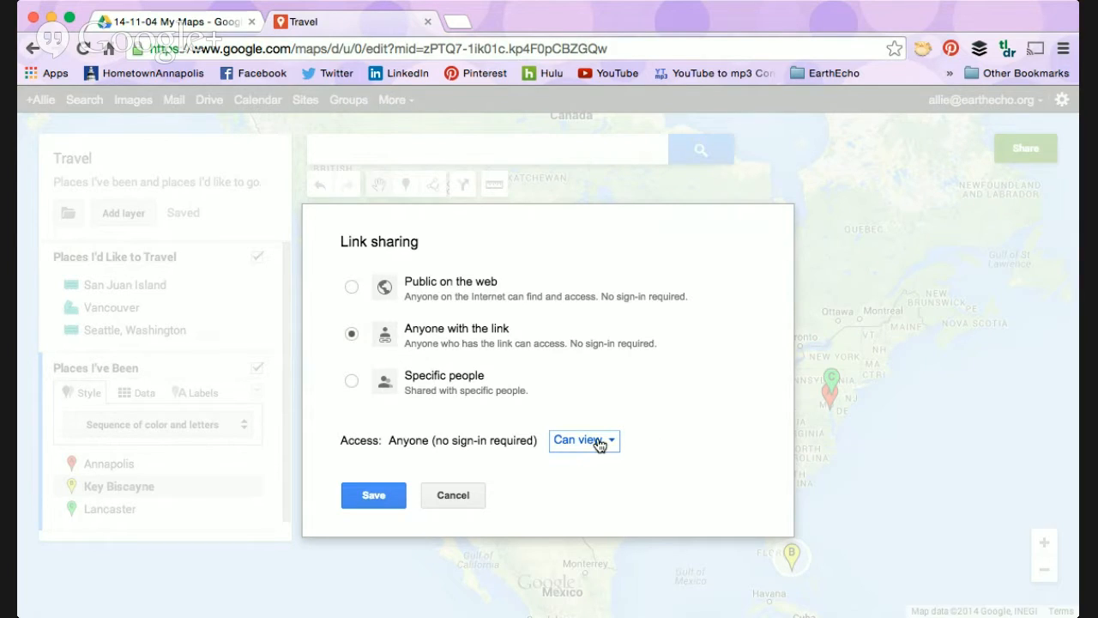
left_click(601, 441)
left_click(607, 386)
left_click(360, 501)
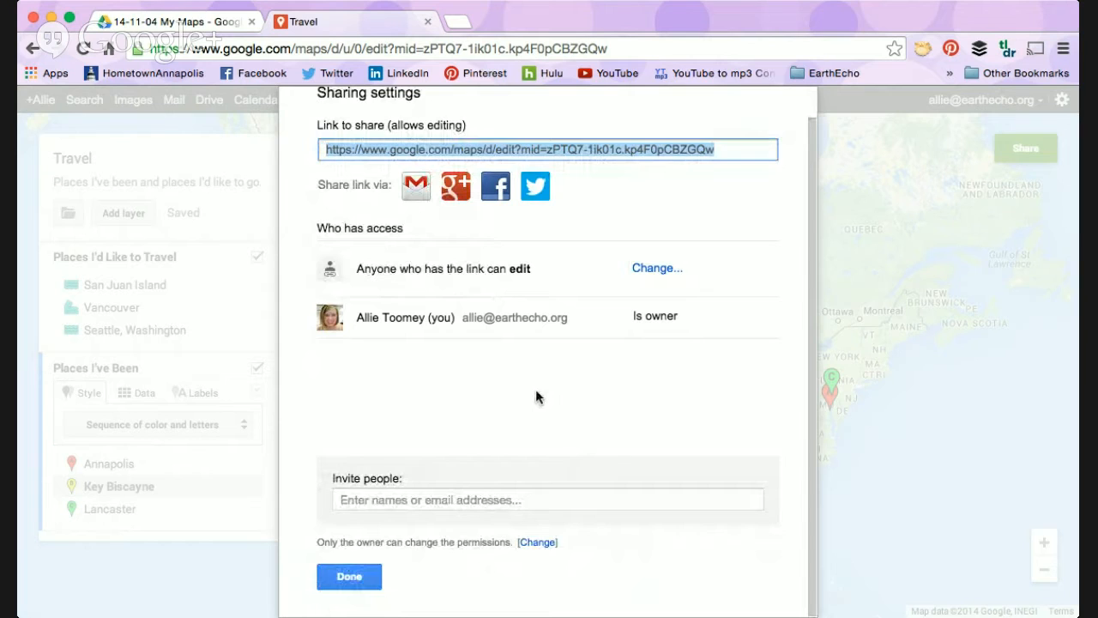
left_click(349, 576)
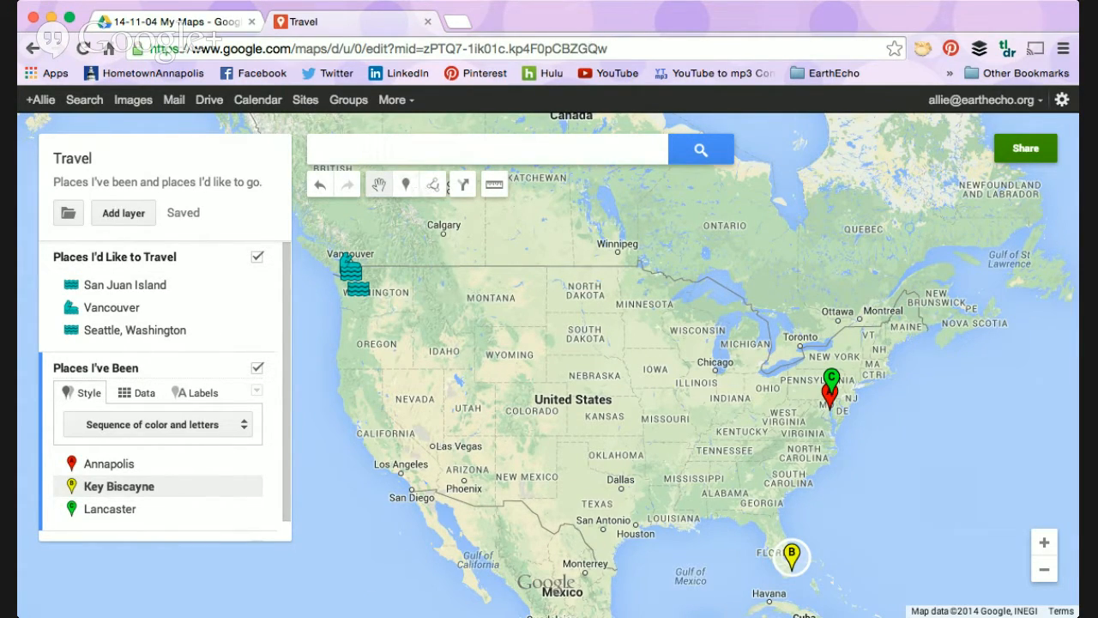
Step: Switch to Google Drive and open the "N.America Sample Dead Zone Data" spreadsheet from the "14-11-04 My Maps" folder
left_click(176, 22)
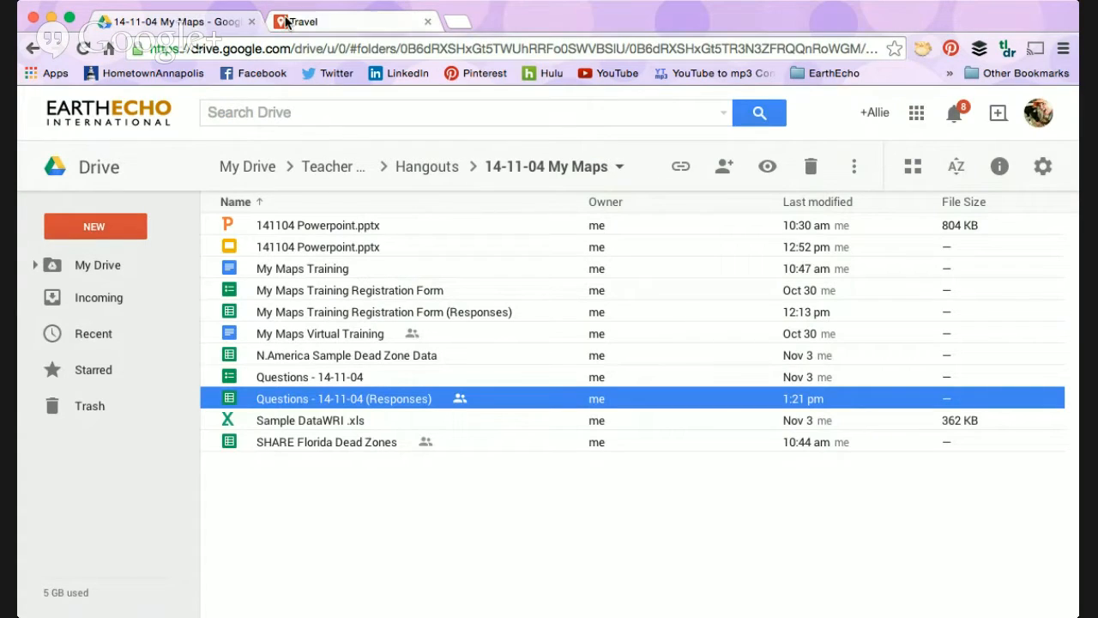
left_click(326, 357)
double_click(316, 359)
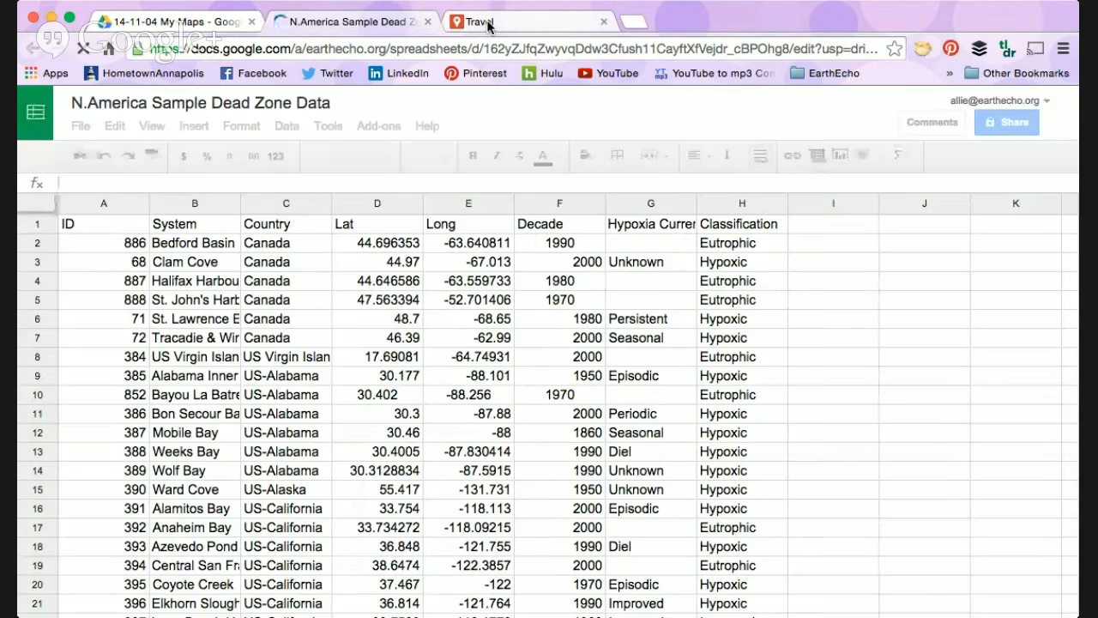
Step: Review the columns of the N.America Sample Dead Zone Data spreadsheet, from ID to Classification, and return to the Travel map
left_click(487, 26)
left_click(360, 22)
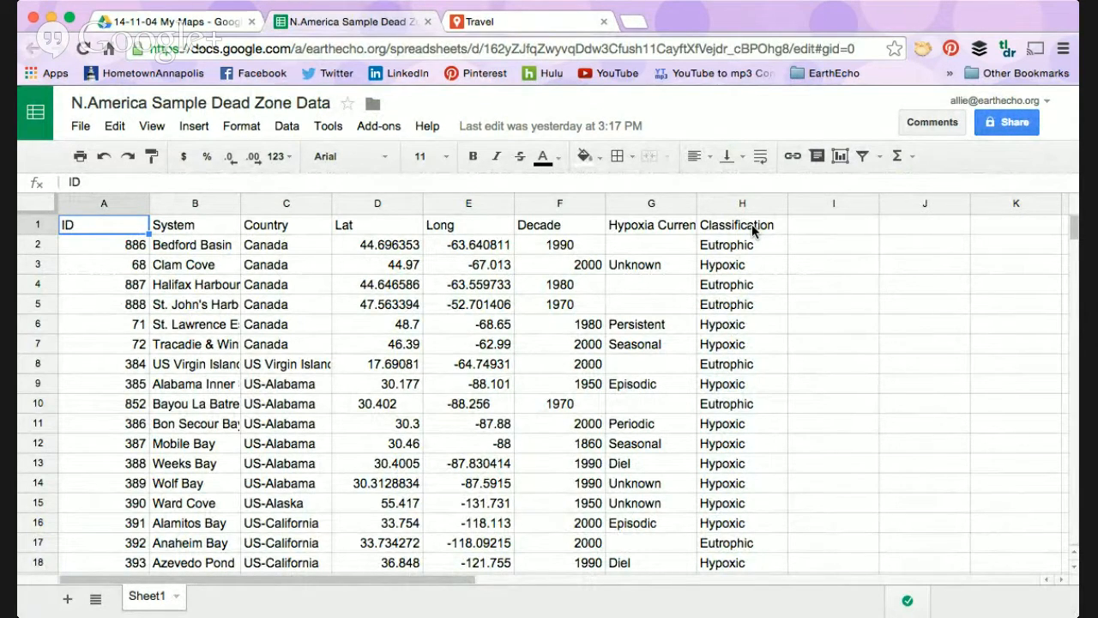
left_click(551, 26)
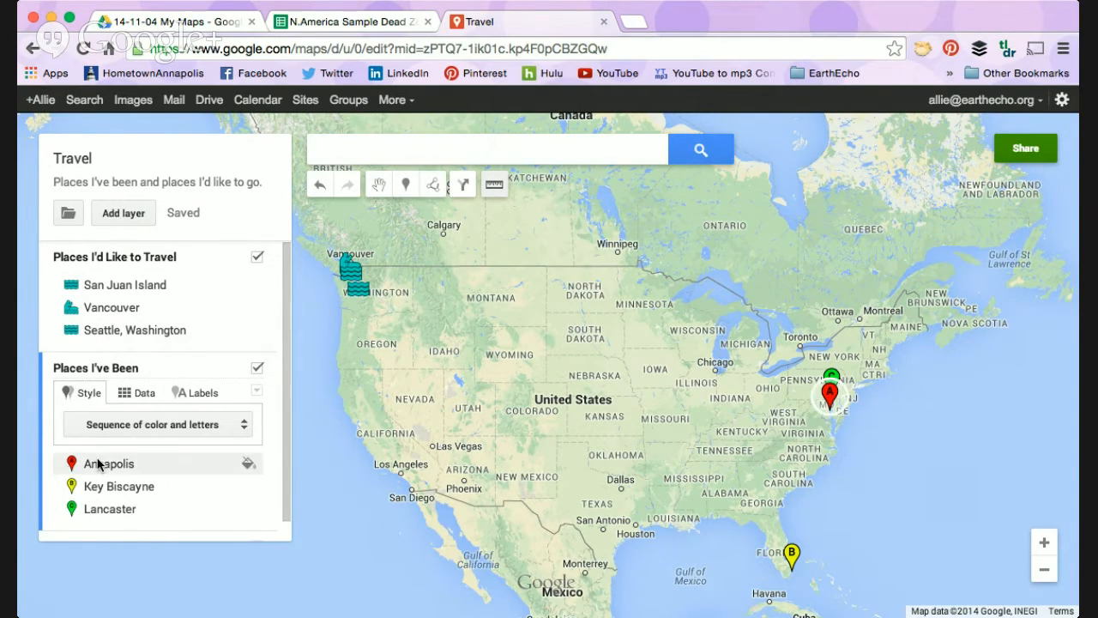
scroll(155, 309, "down", 1)
scroll(155, 307, "up", 1)
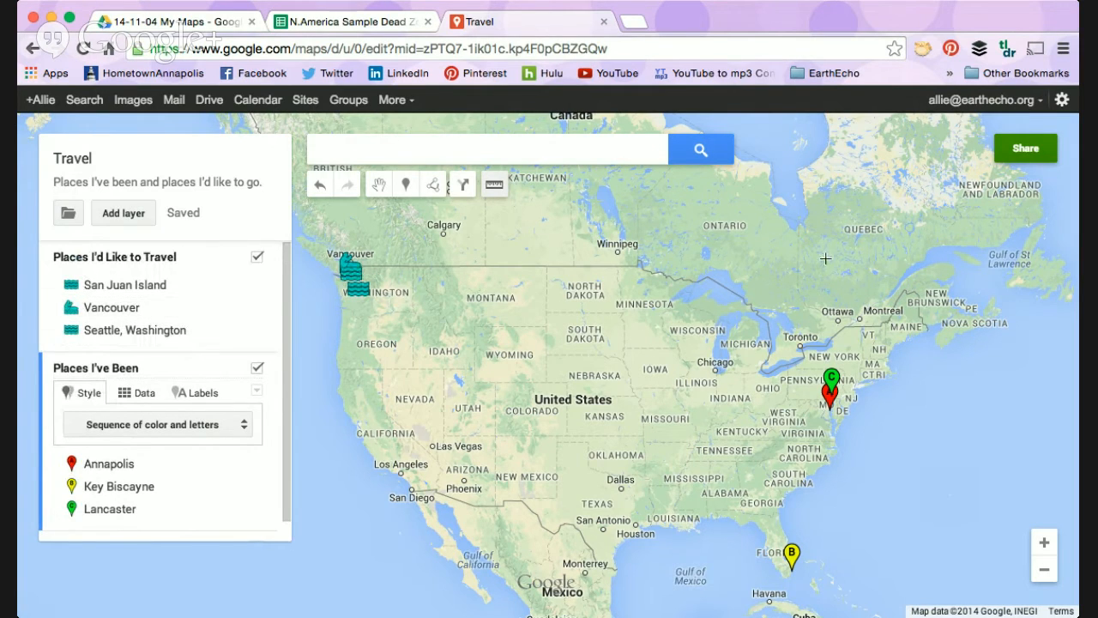
Step: View the map's settings options, including Help and Take a tour, and clear the stray distance measurements to return to selecting items
left_click(1062, 99)
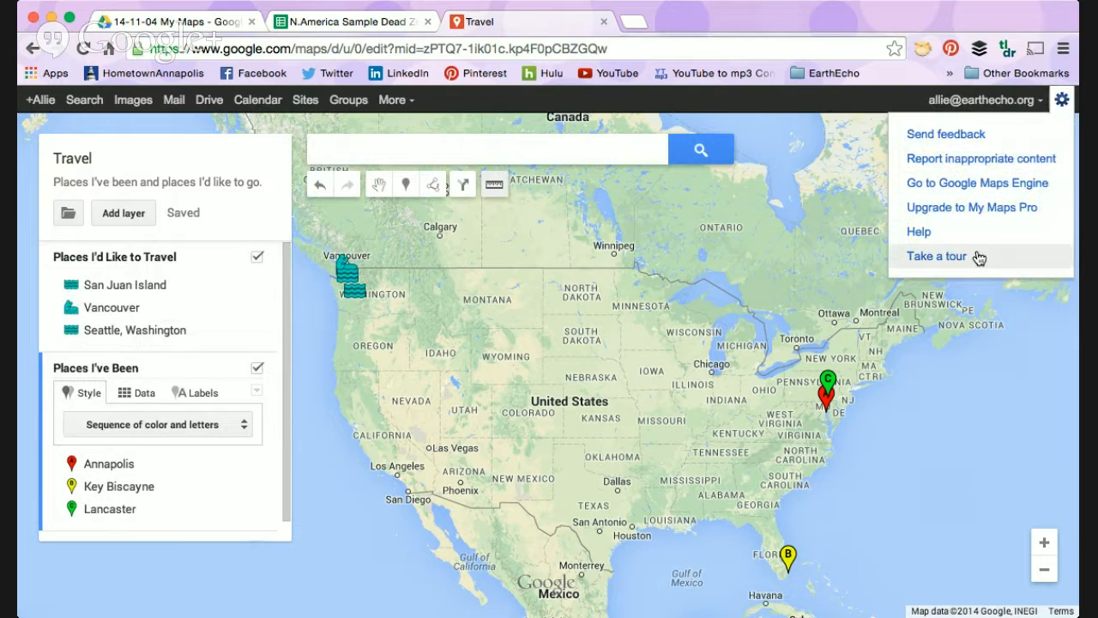
left_click(730, 282)
left_click(730, 282)
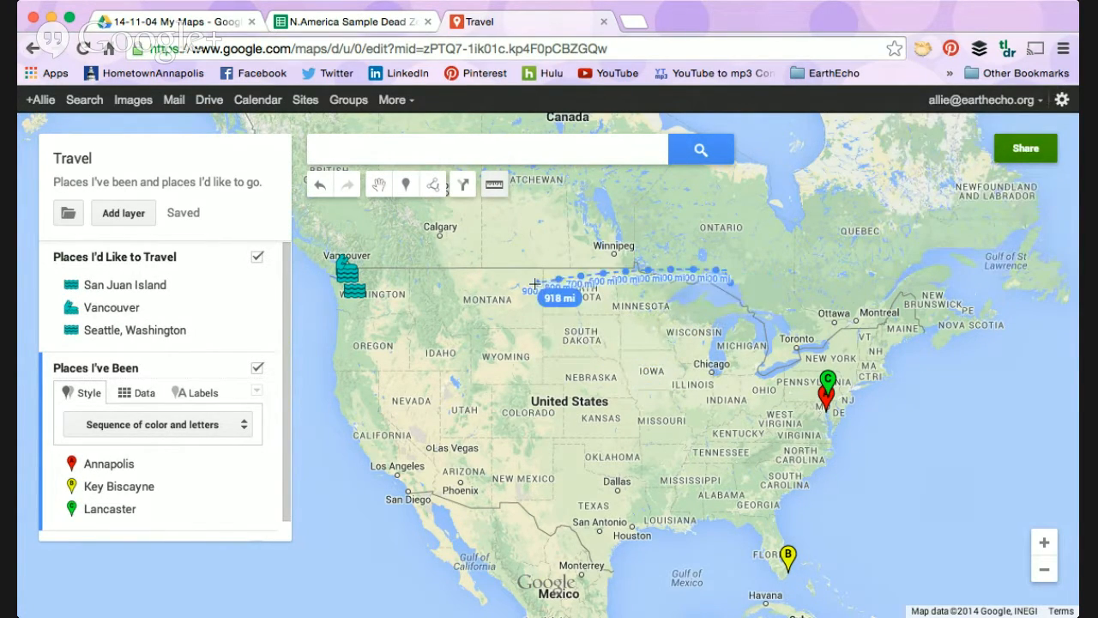
left_click(494, 184)
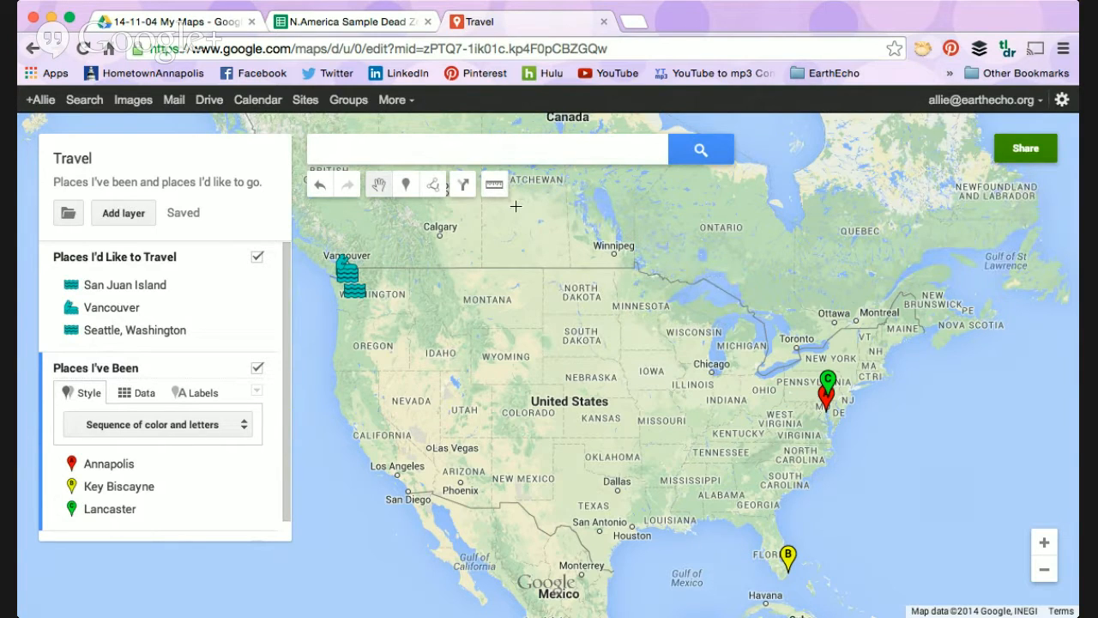
left_click(662, 516)
left_click(634, 383)
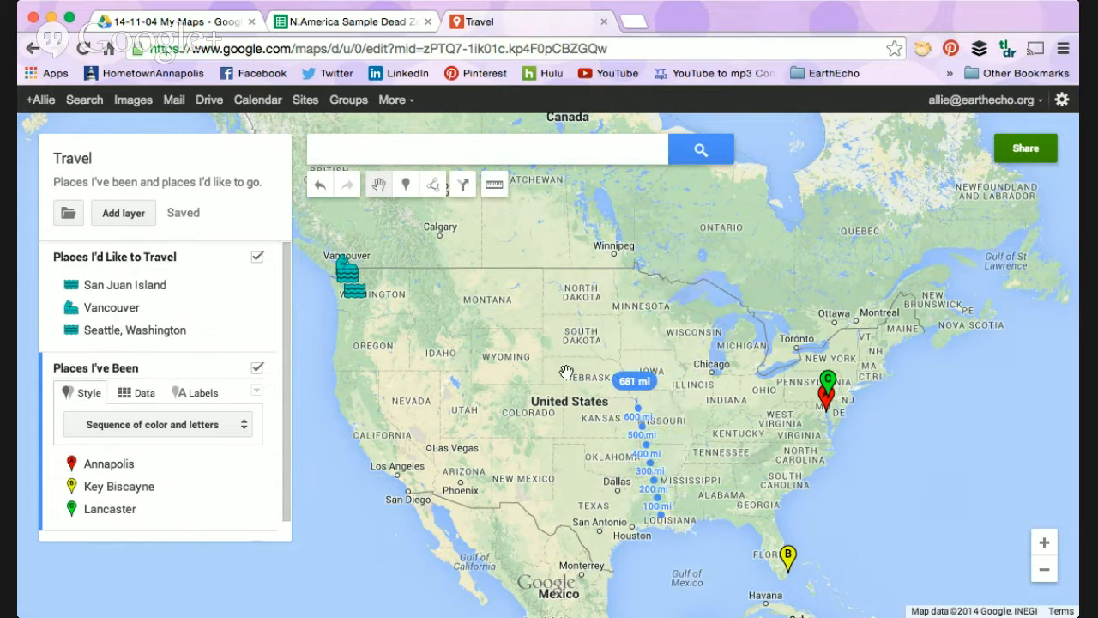
left_click(494, 184)
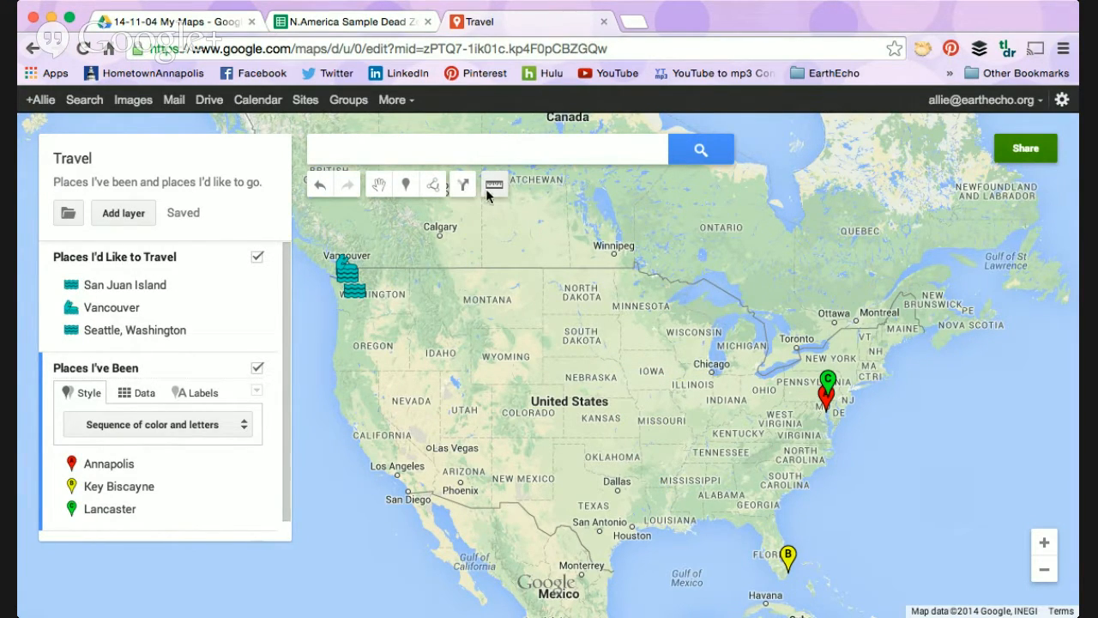
left_click(378, 191)
mouse_move(687, 450)
left_mouse_down()
mouse_move(719, 357)
mouse_move(727, 417)
mouse_move(691, 428)
left_mouse_up()
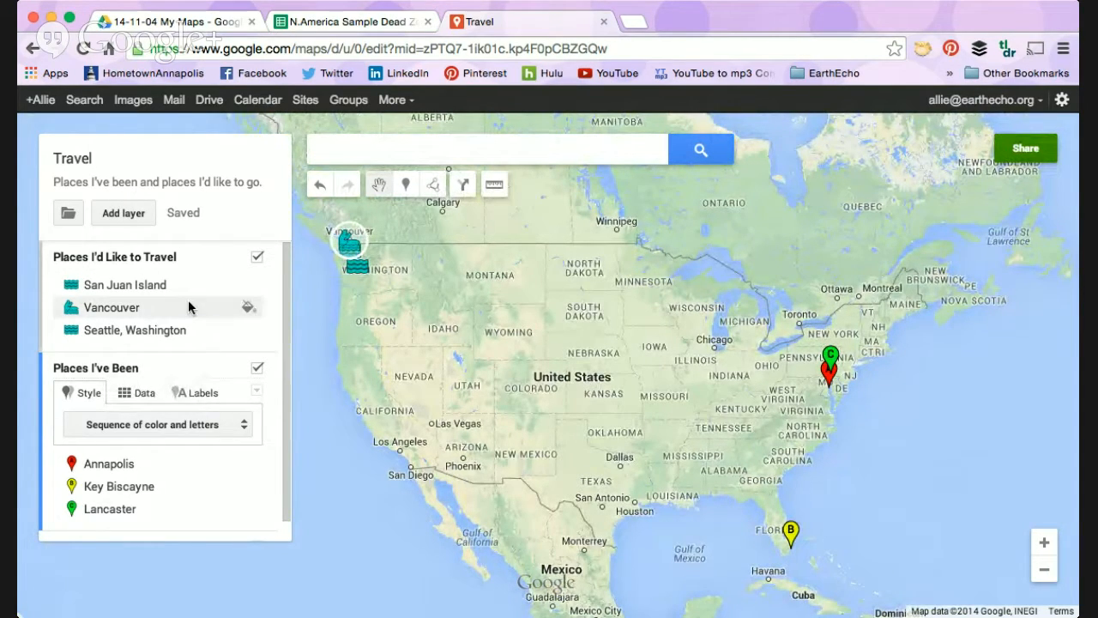
Step: Look over the Travel map's layers and recheck the dead zone spreadsheet, ending back on the Travel map
scroll(204, 343, "down", 1)
scroll(206, 348, "up", 1)
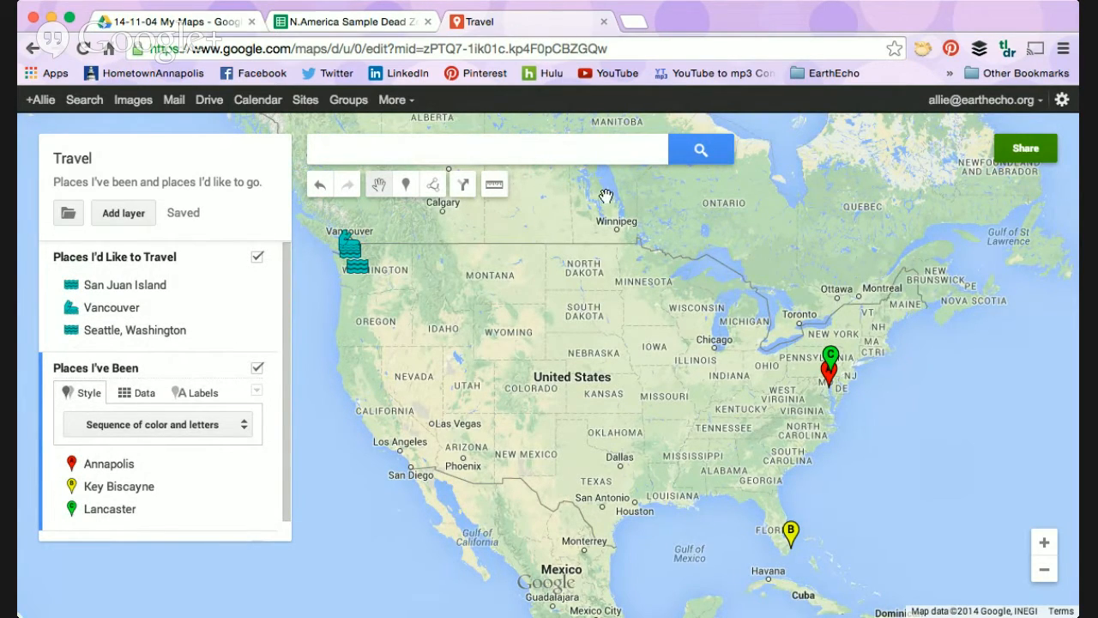
left_click(386, 24)
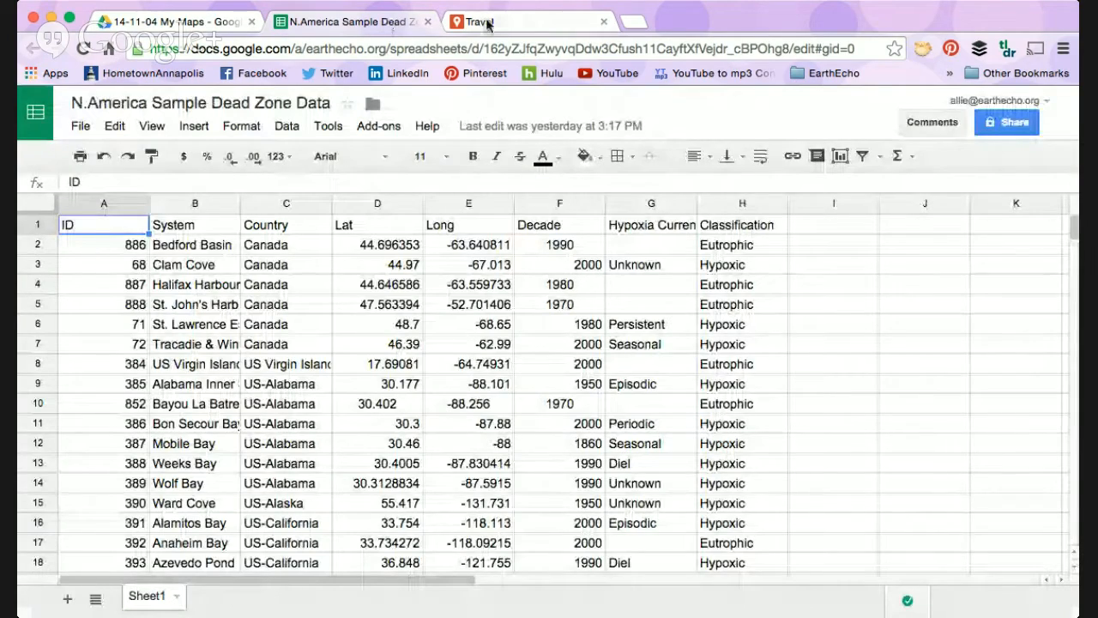
left_click(485, 24)
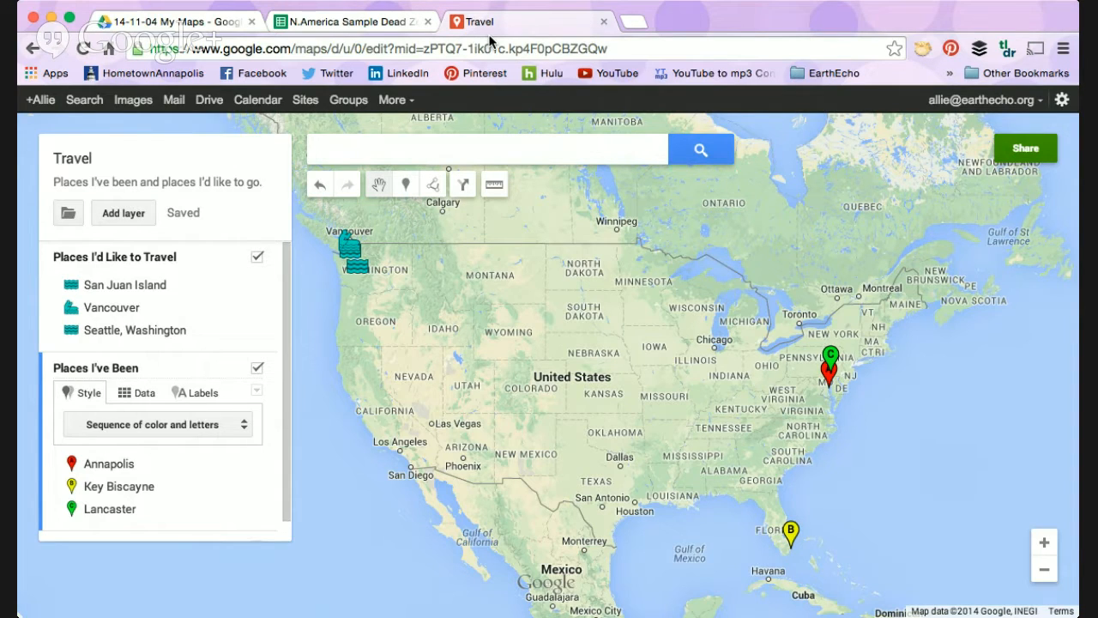
Step: Add a new layer to the Travel map and name it "Florida Dead Zones"
scroll(149, 308, "down", 1)
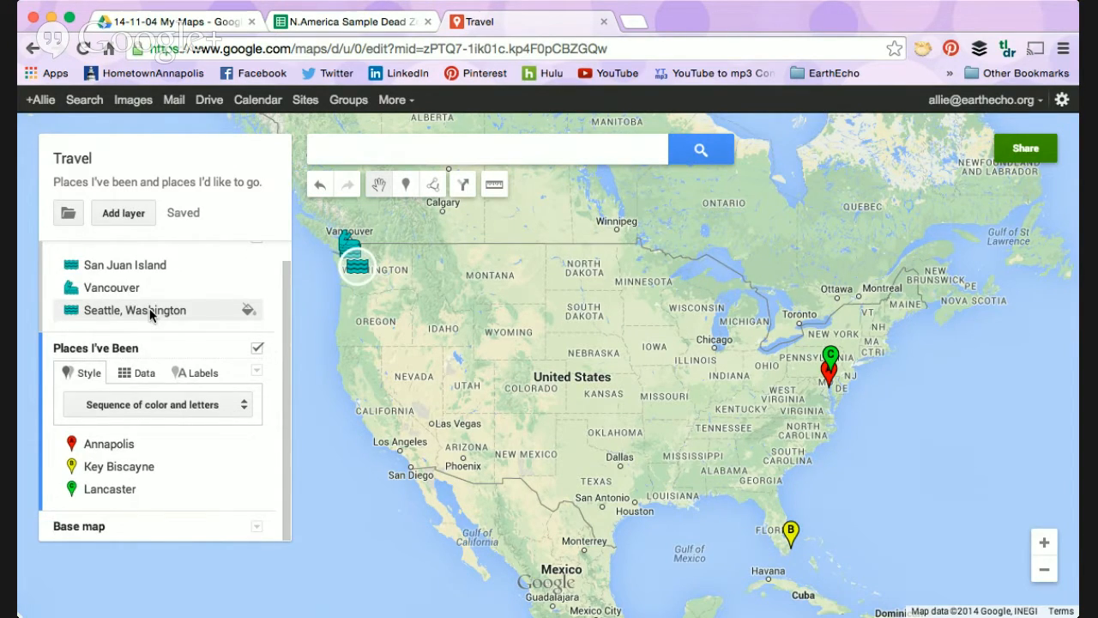
left_click(123, 213)
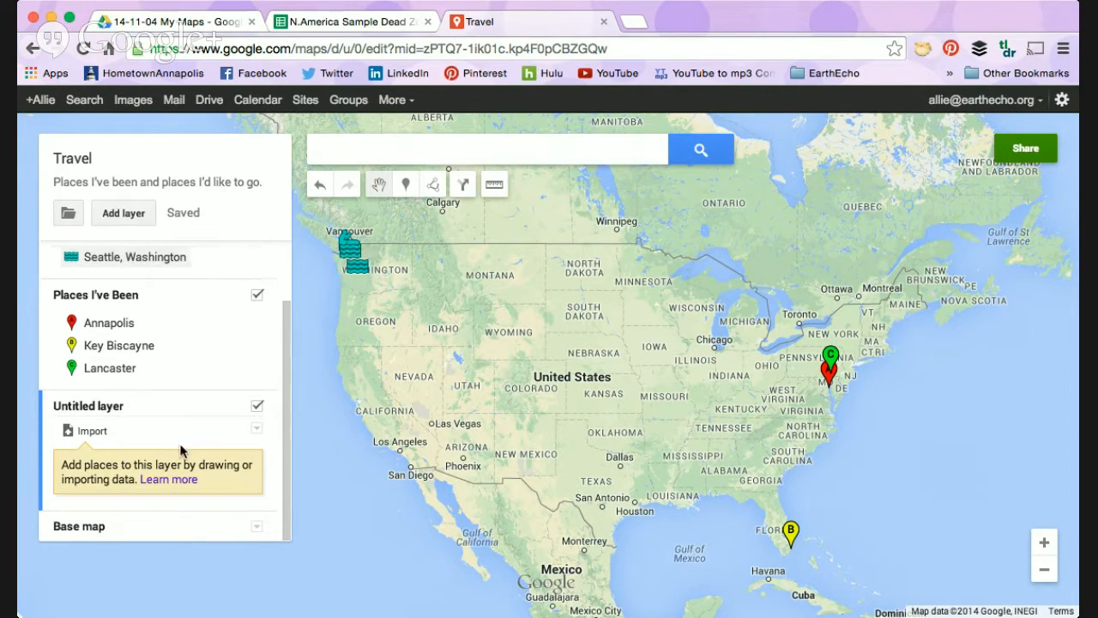
left_click(96, 408)
type("Flo")
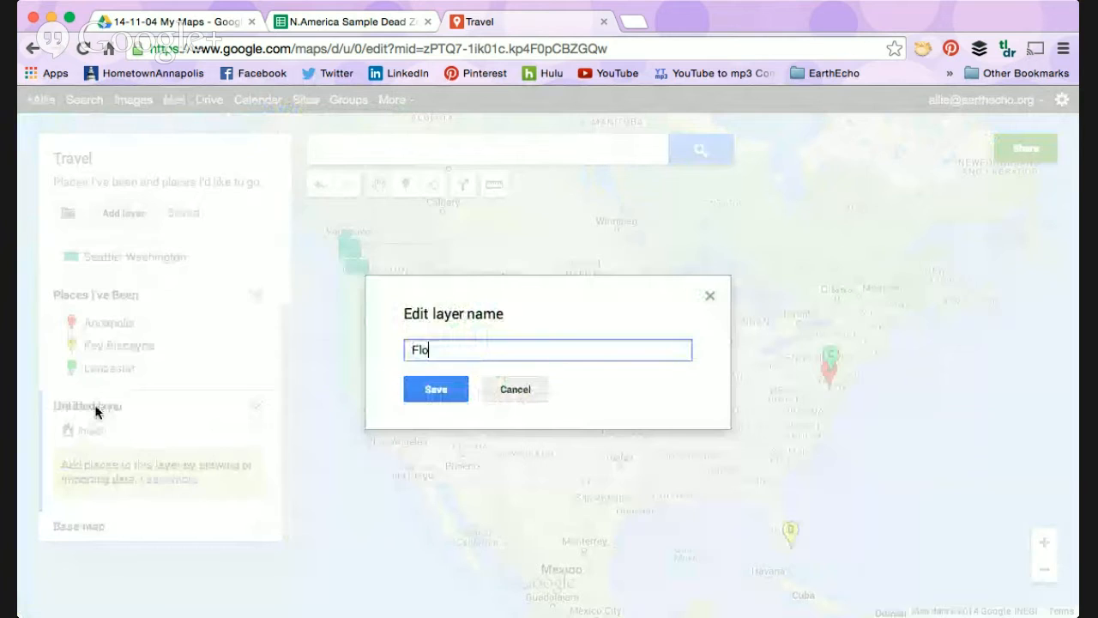
type("rida Dead Zones")
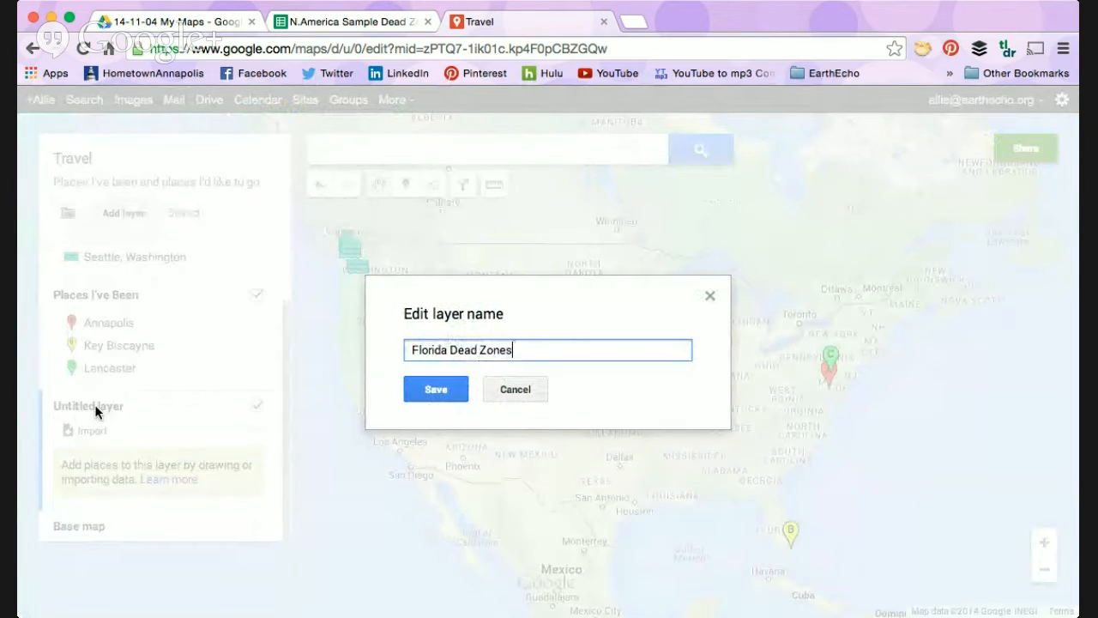
key("Return")
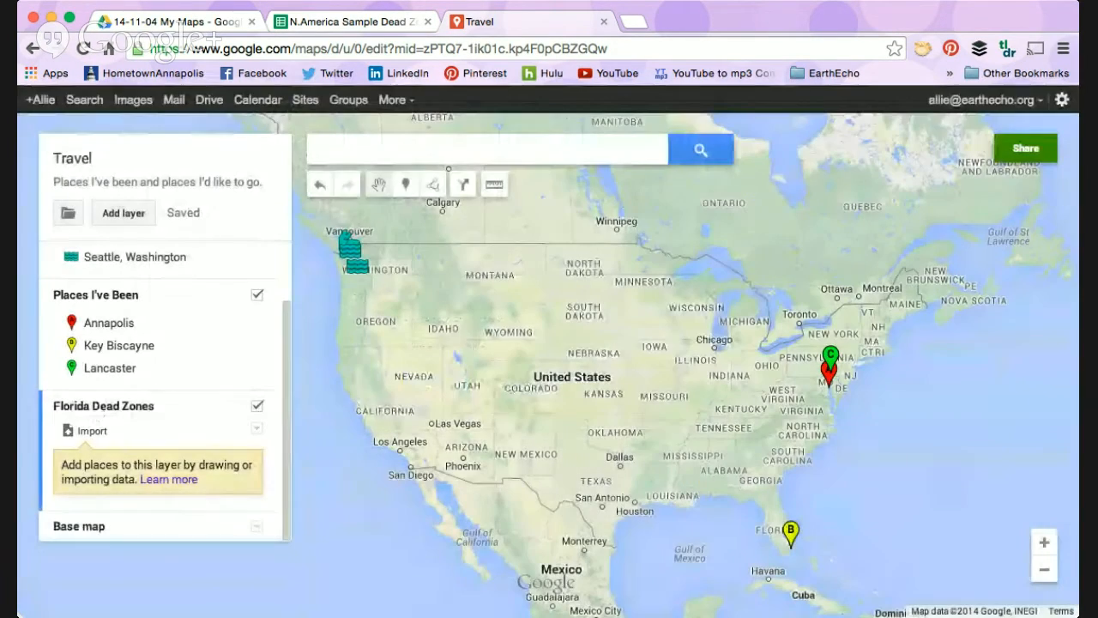
Step: Import the "SHARE Florida Dead ..." spreadsheet into the Florida Dead Zones layer from Google Drive's Teacher Engagement > Hangouts > 14-11-04 My Maps folder
left_click(93, 432)
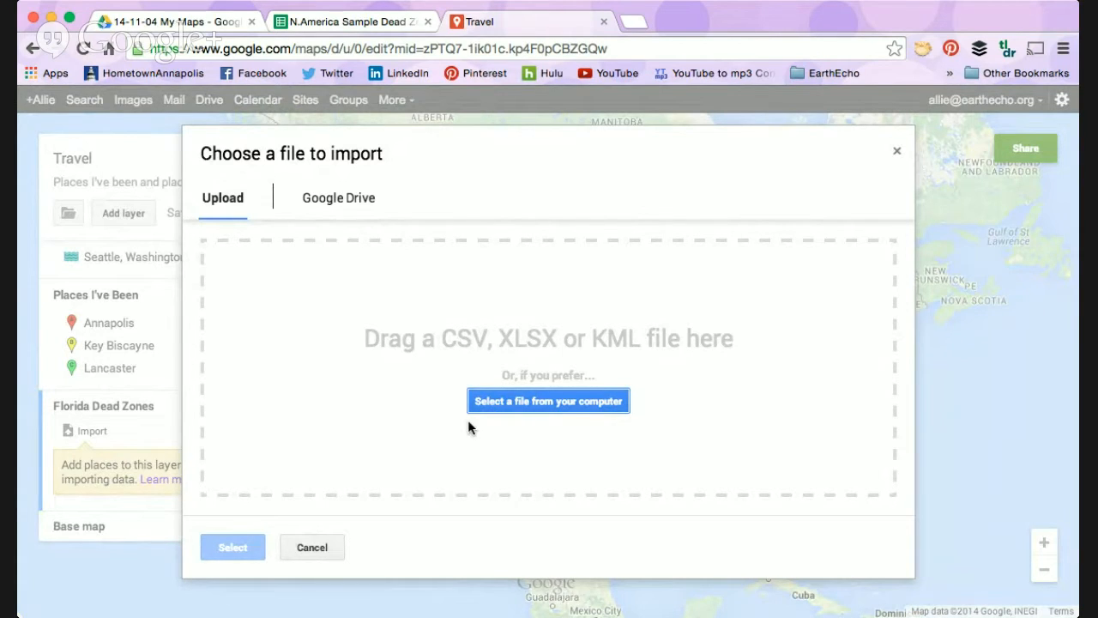
left_click(353, 202)
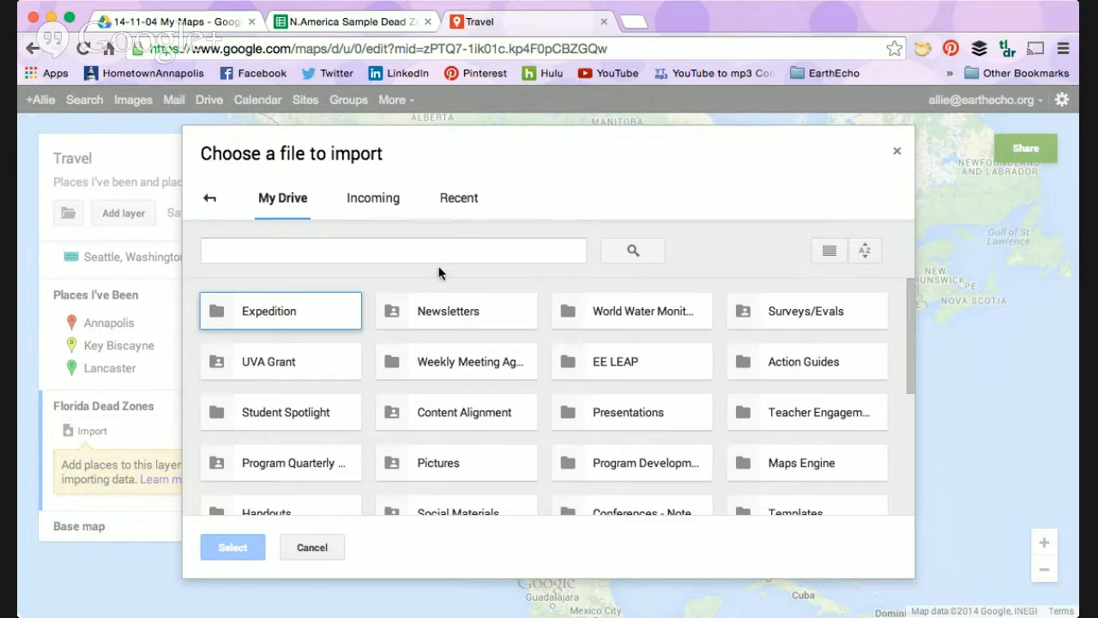
double_click(798, 420)
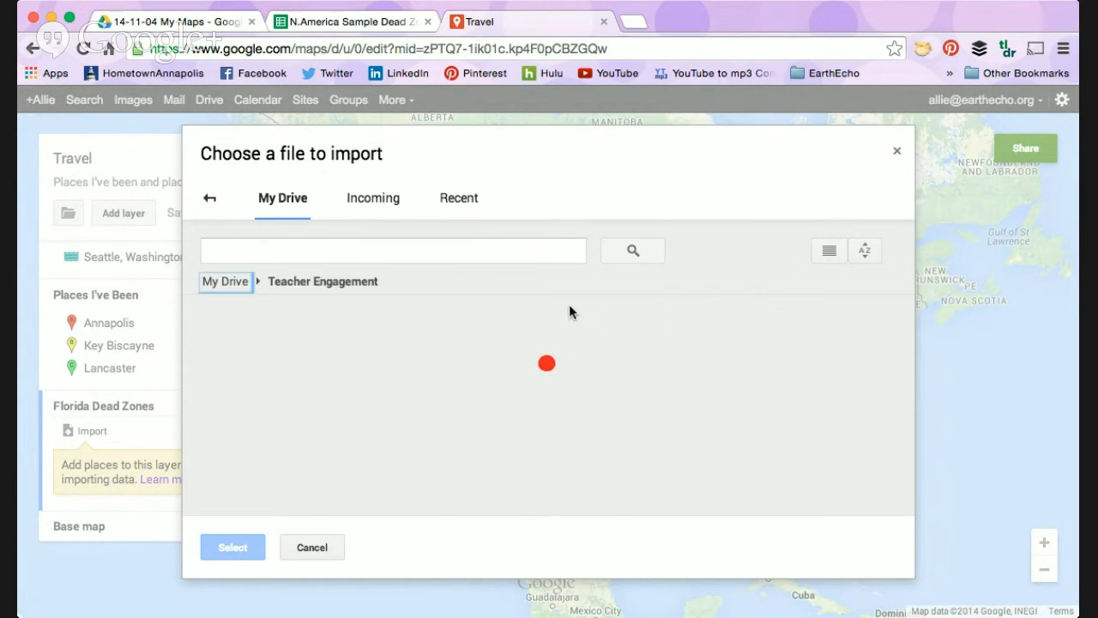
double_click(311, 314)
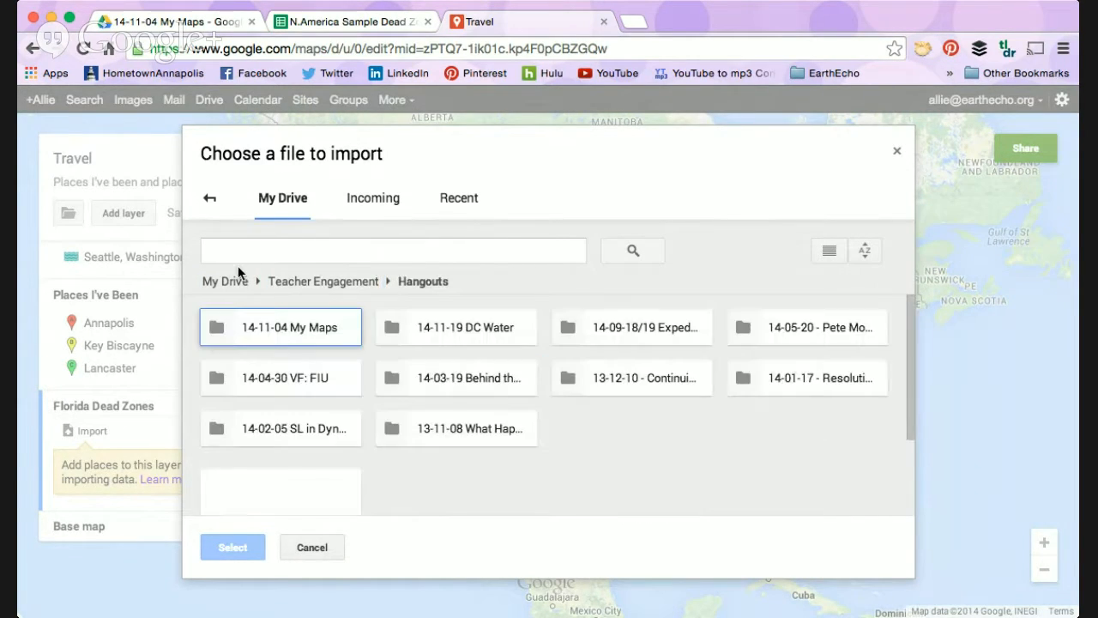
double_click(291, 327)
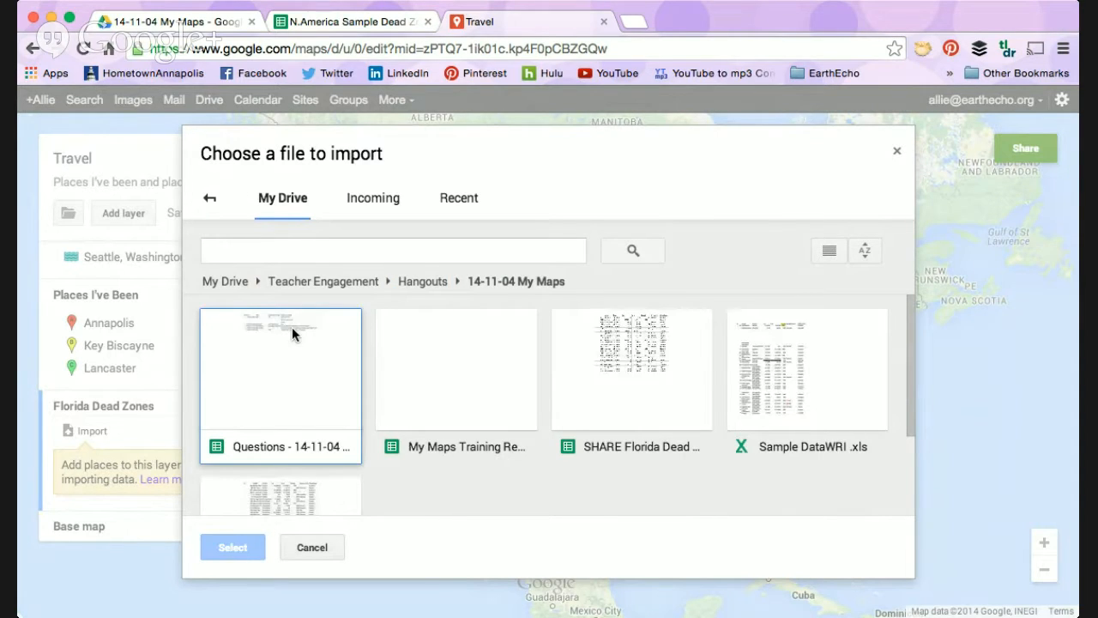
scroll(503, 453, "down", 3)
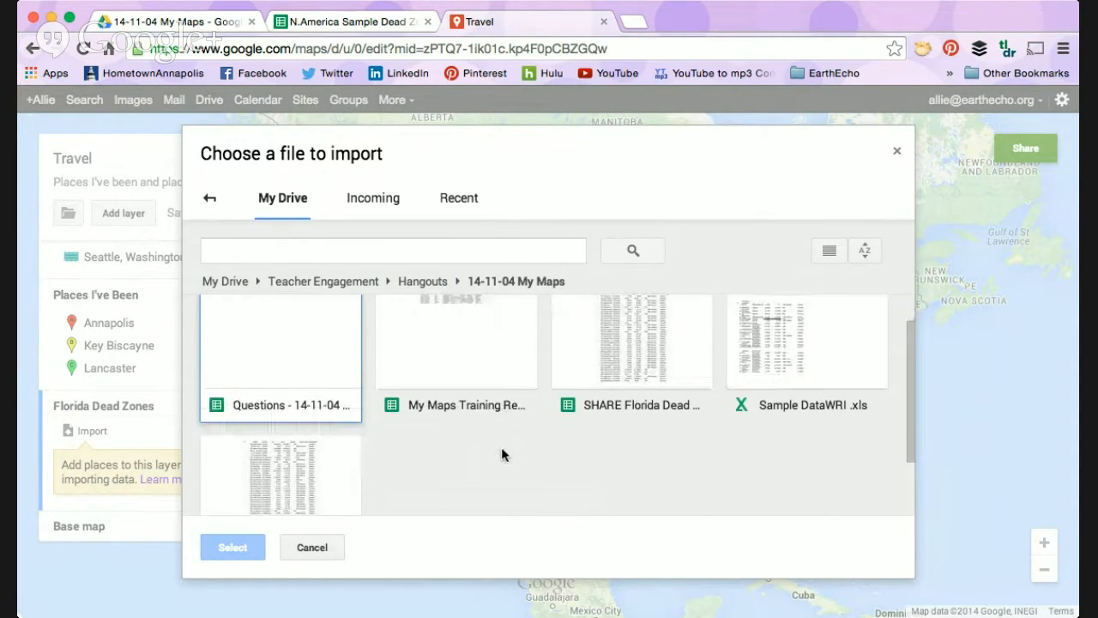
scroll(503, 453, "up", 3)
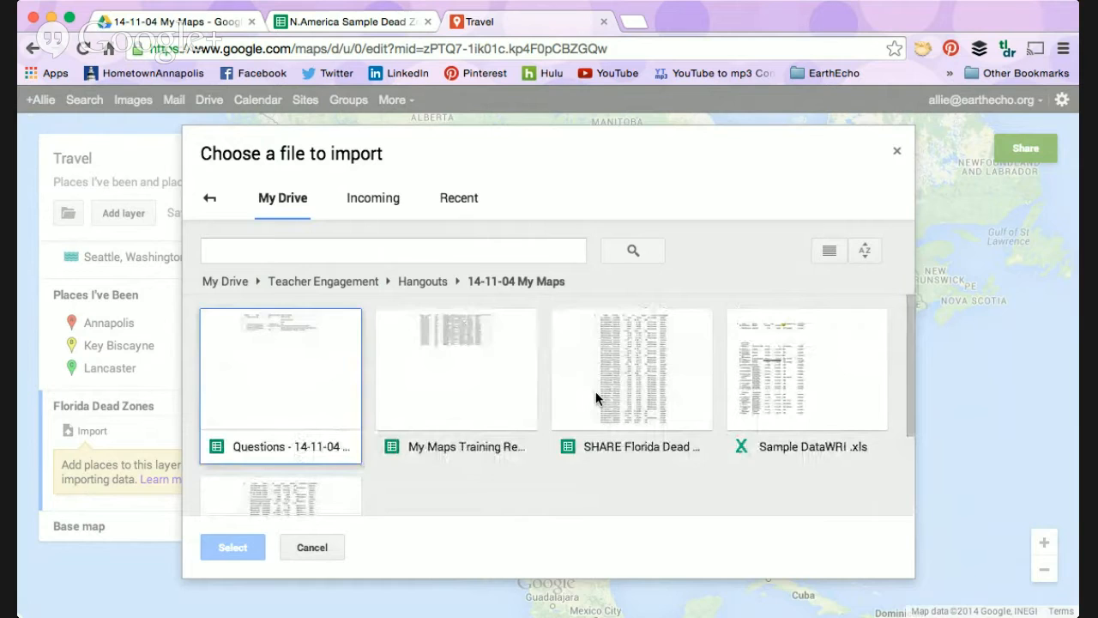
double_click(595, 391)
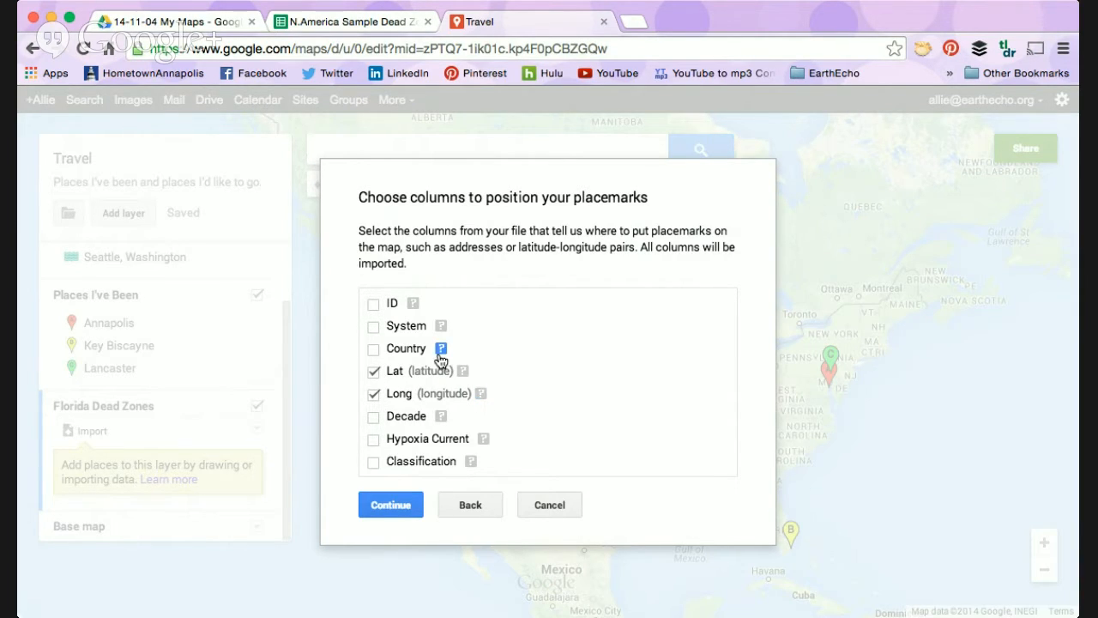
Step: Position the imported placemarks by the Lat and Long columns, title them by System, and finish the import
left_click(401, 506)
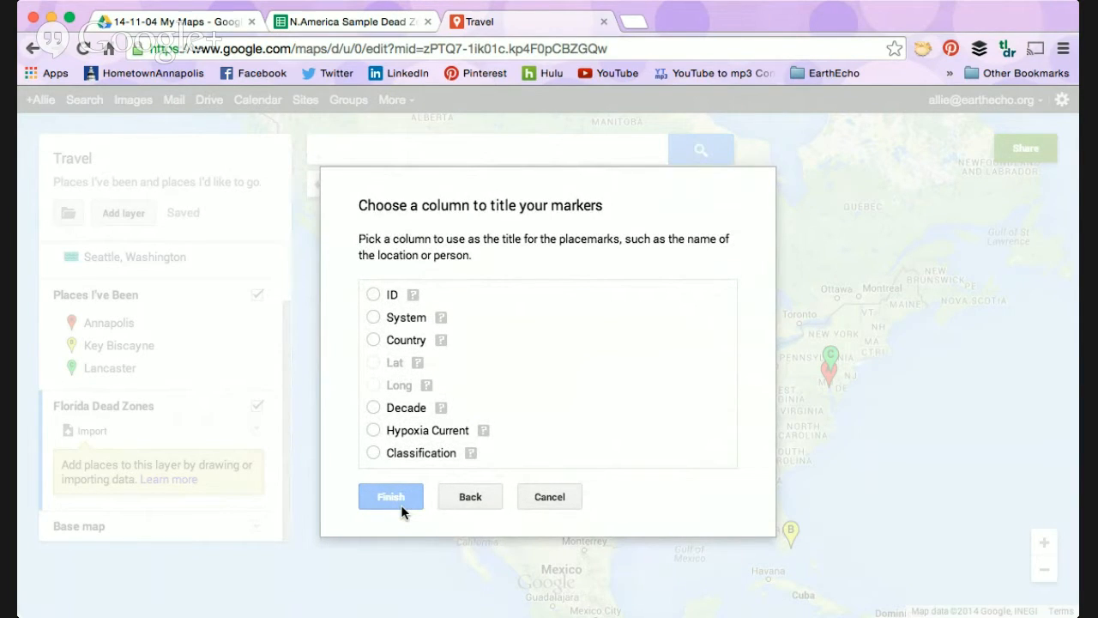
left_click(374, 317)
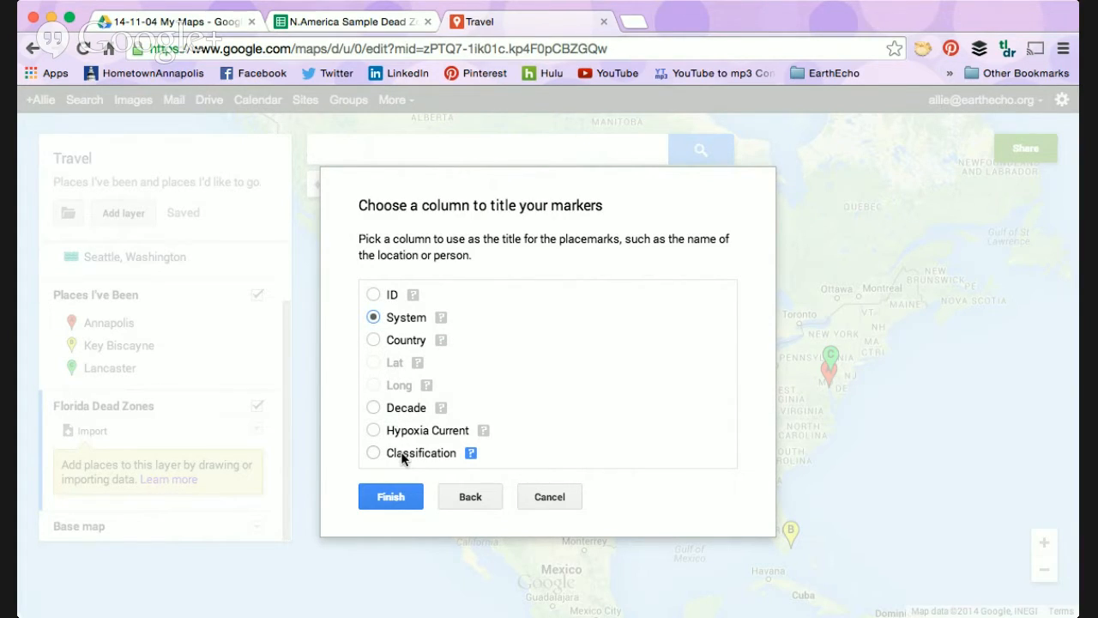
left_click(410, 497)
left_click(400, 497)
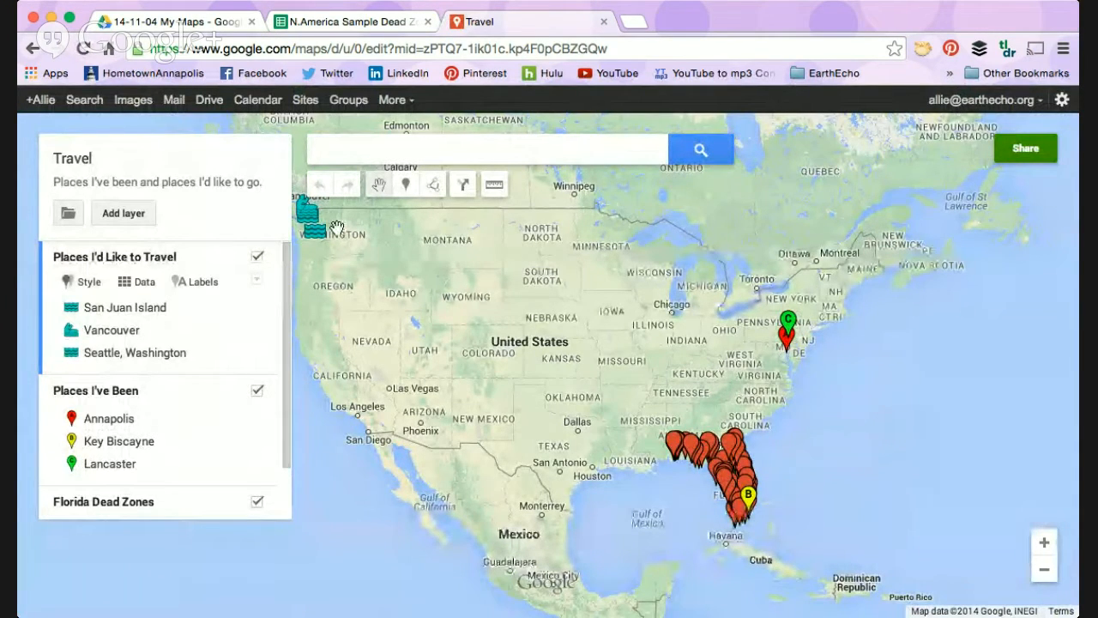
Step: Bring the imported dead zone markers along the Florida coast into a close-up view
scroll(122, 436, "down", 2)
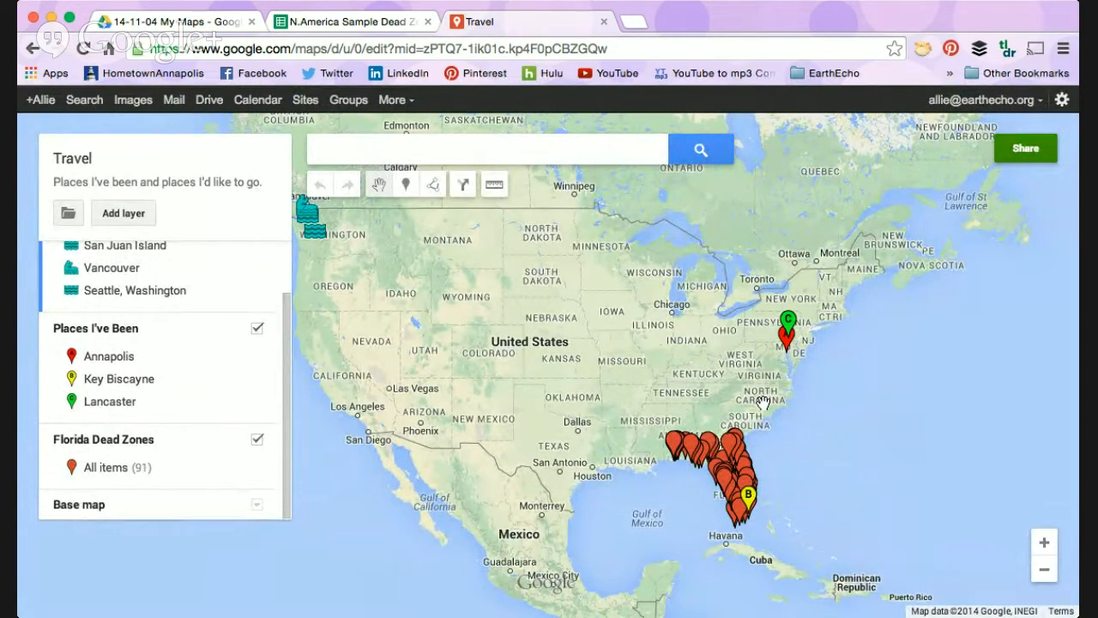
left_click_drag(850, 494, 788, 391)
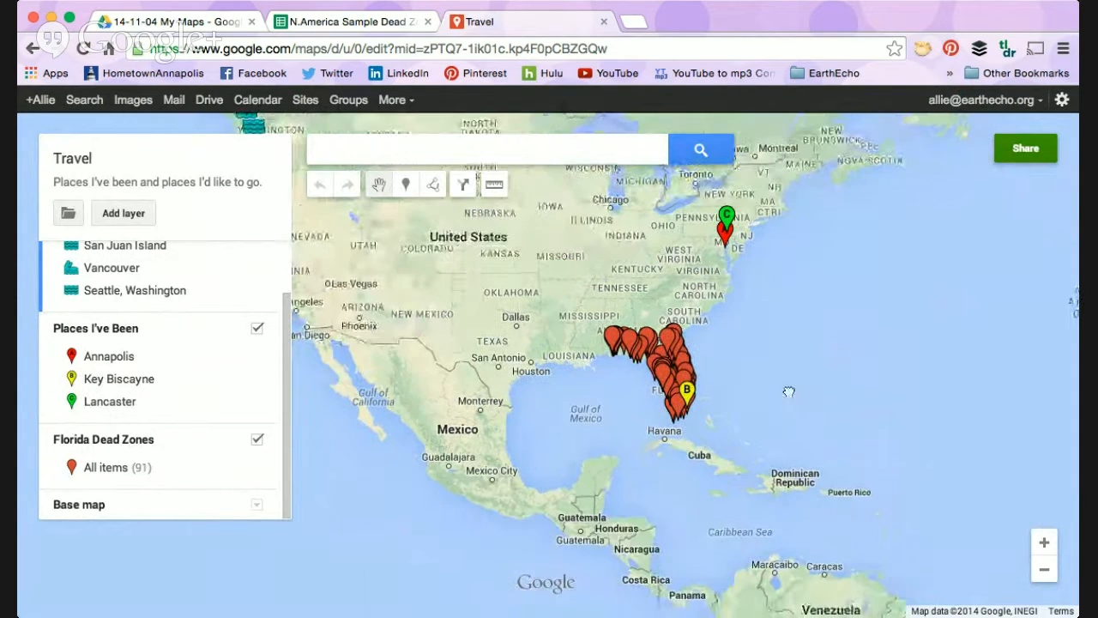
left_click(1044, 542)
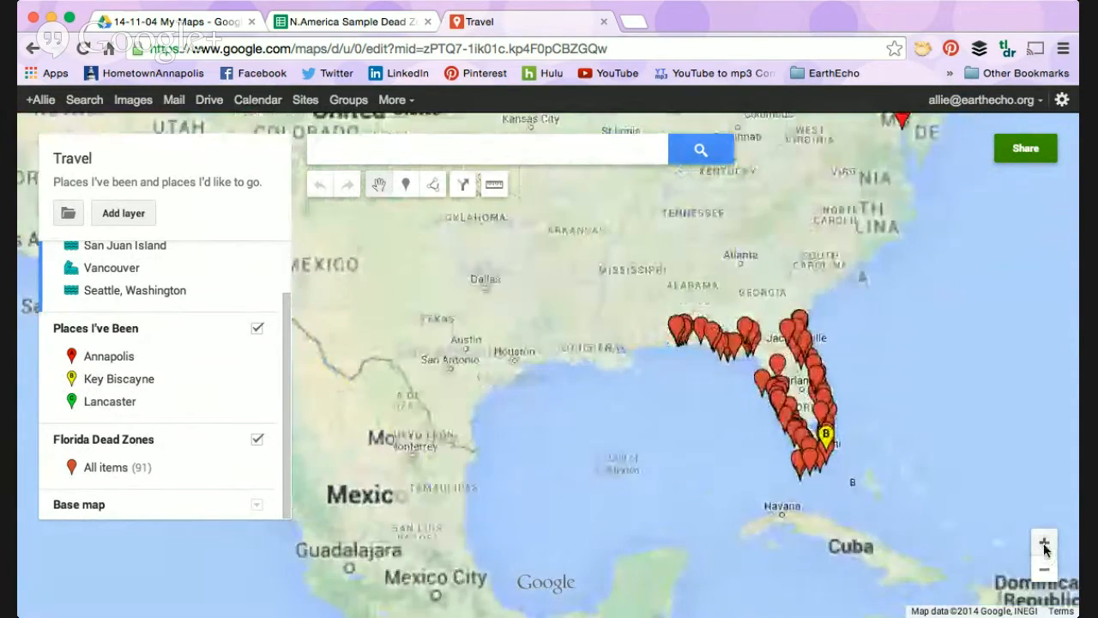
left_click(1044, 541)
left_click_drag(710, 441, 430, 396)
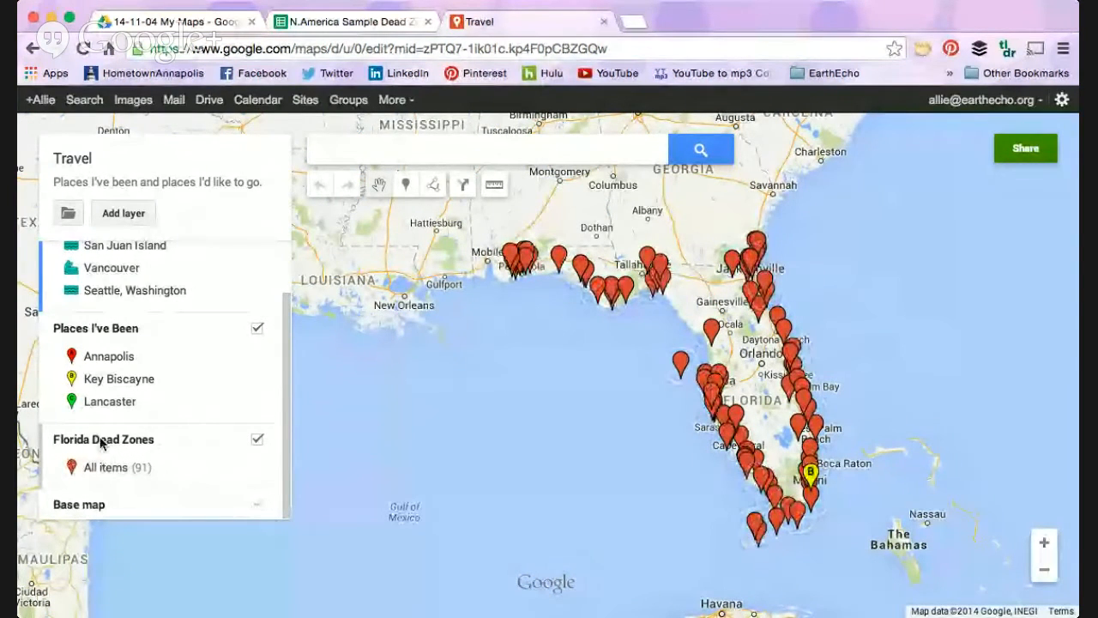
Step: Style the Florida Dead Zones layer's markers by the Classification data column
left_click(167, 442)
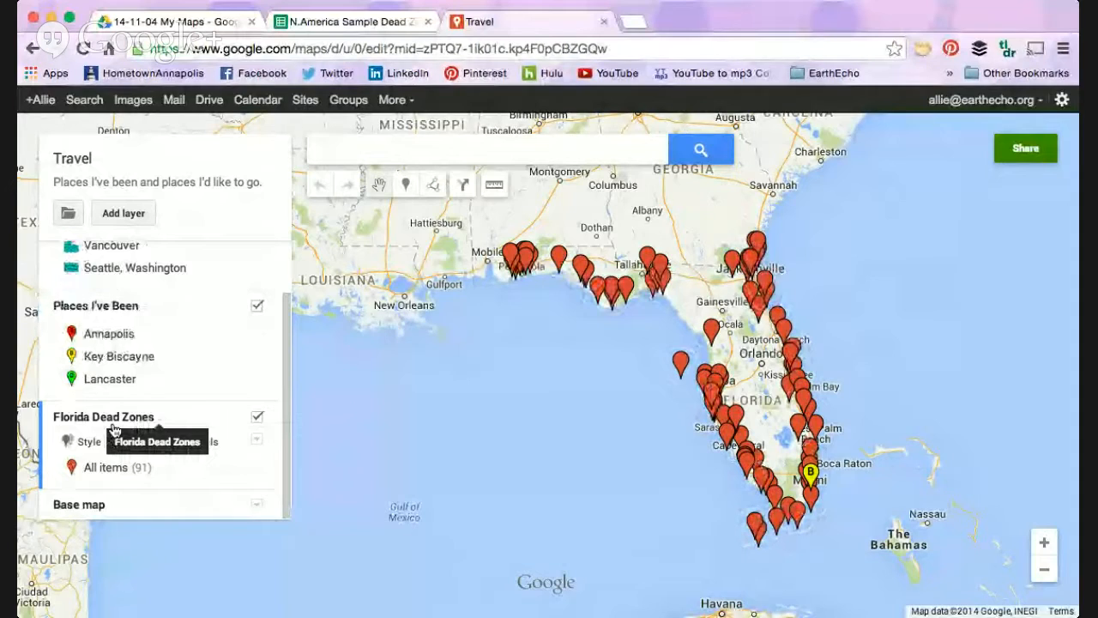
left_click(87, 442)
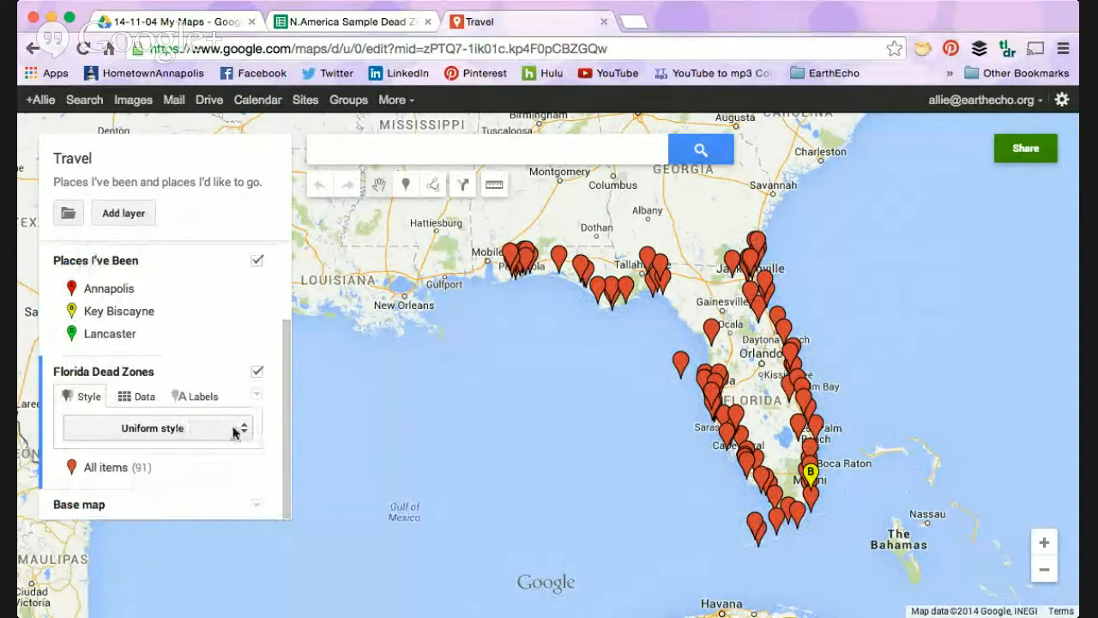
left_click(235, 427)
scroll(234, 515, "down", 3)
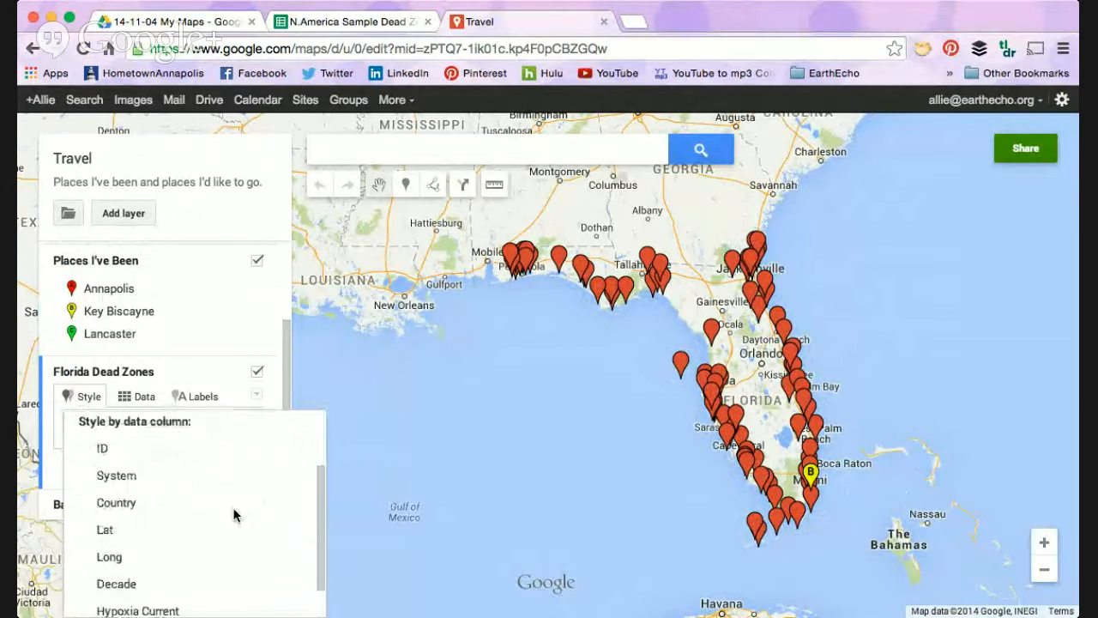
scroll(234, 515, "up", 2)
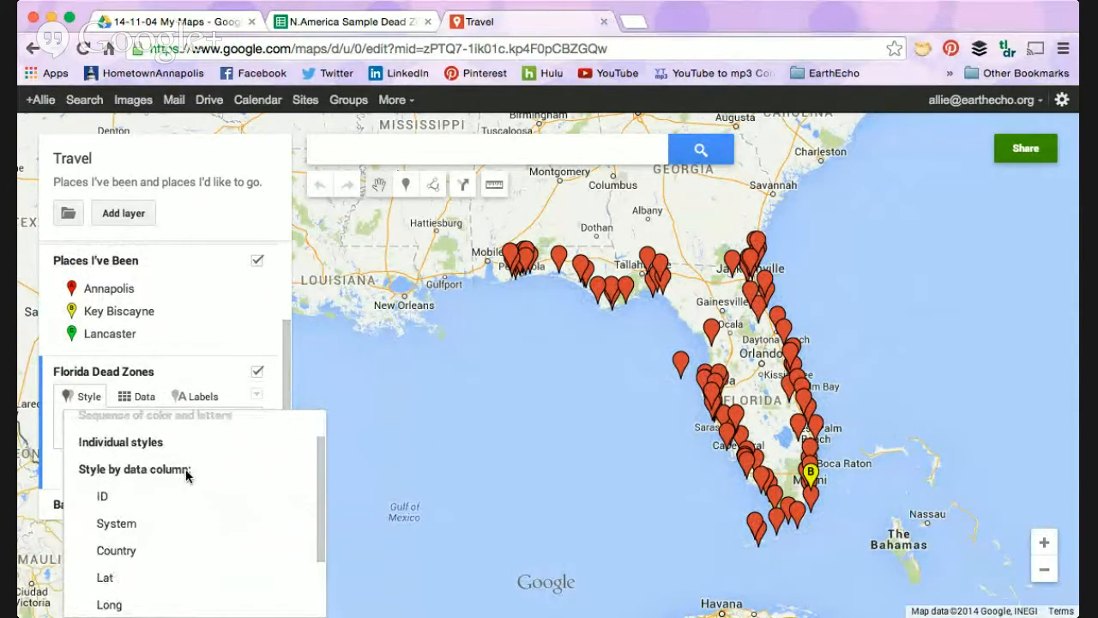
scroll(178, 508, "down", 3)
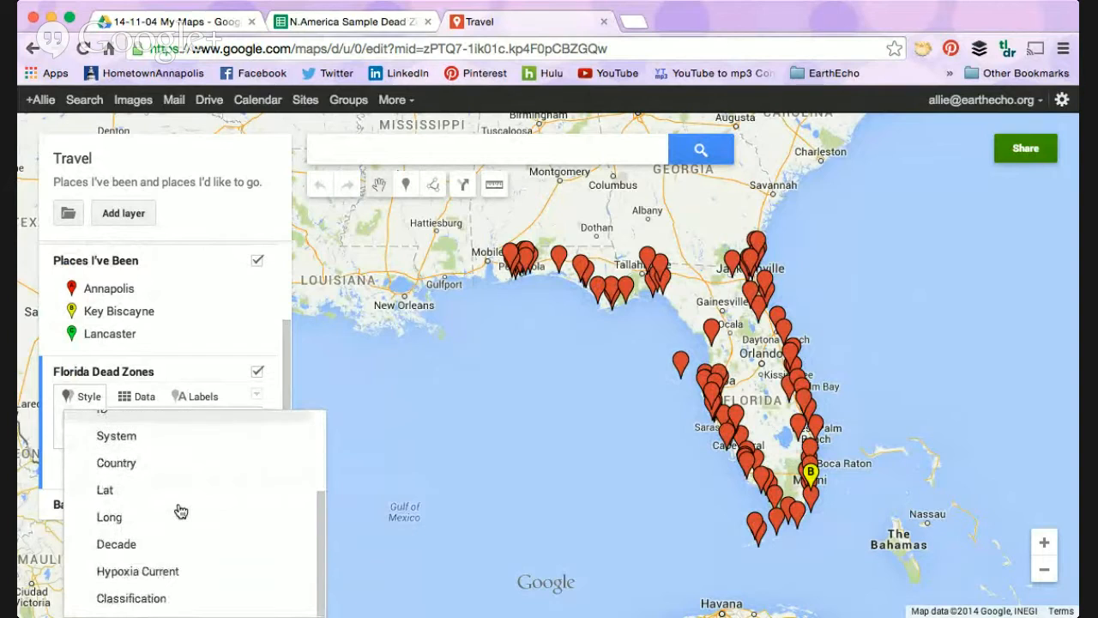
left_click(161, 608)
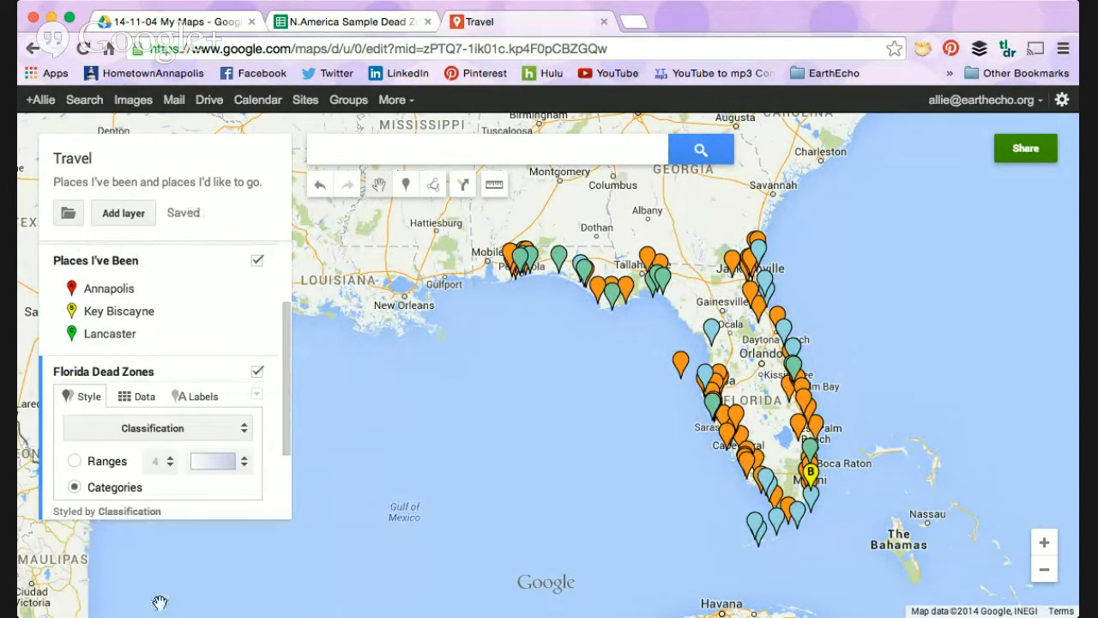
Step: Switch the Florida Dead Zones layer's Classification styling to ranges and apply the white-to-red color gradient
scroll(192, 417, "down", 1)
scroll(191, 417, "down", 1)
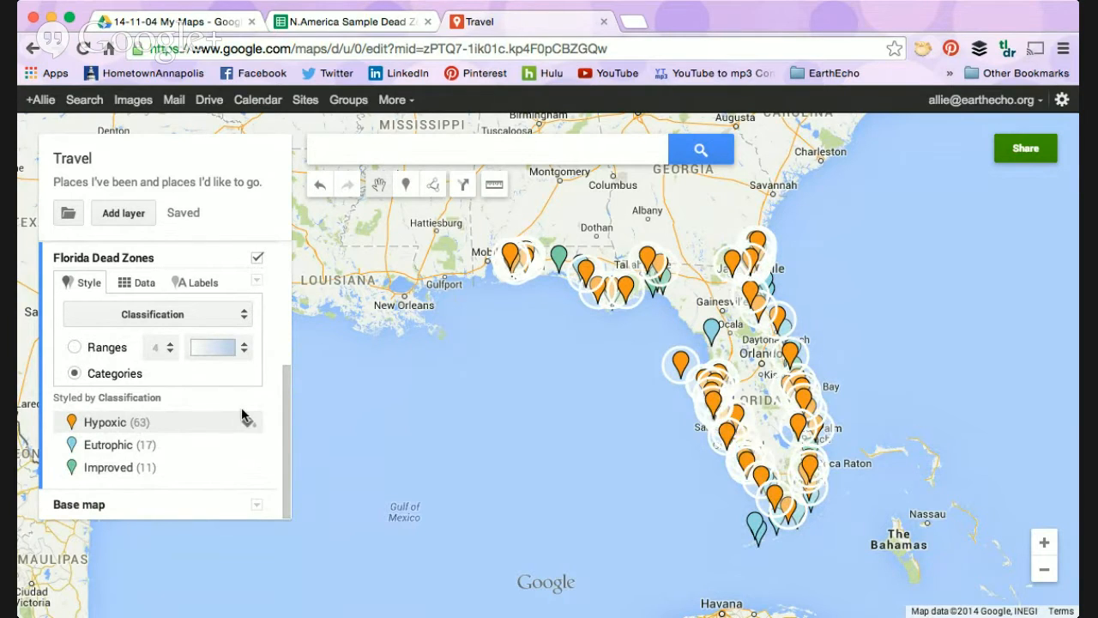
left_click(76, 347)
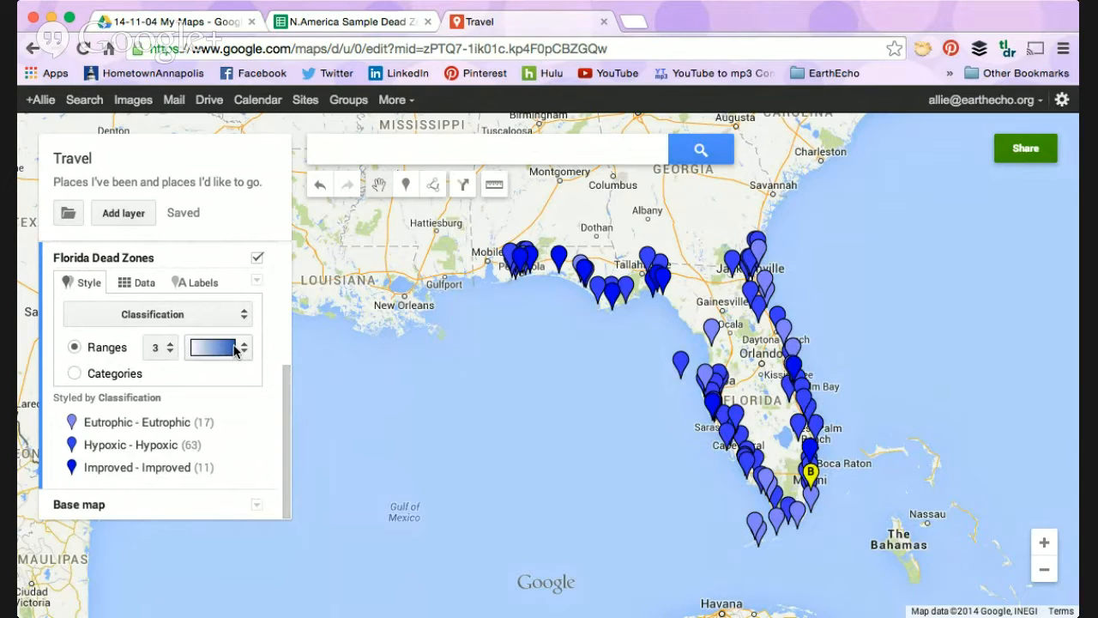
left_click(236, 348)
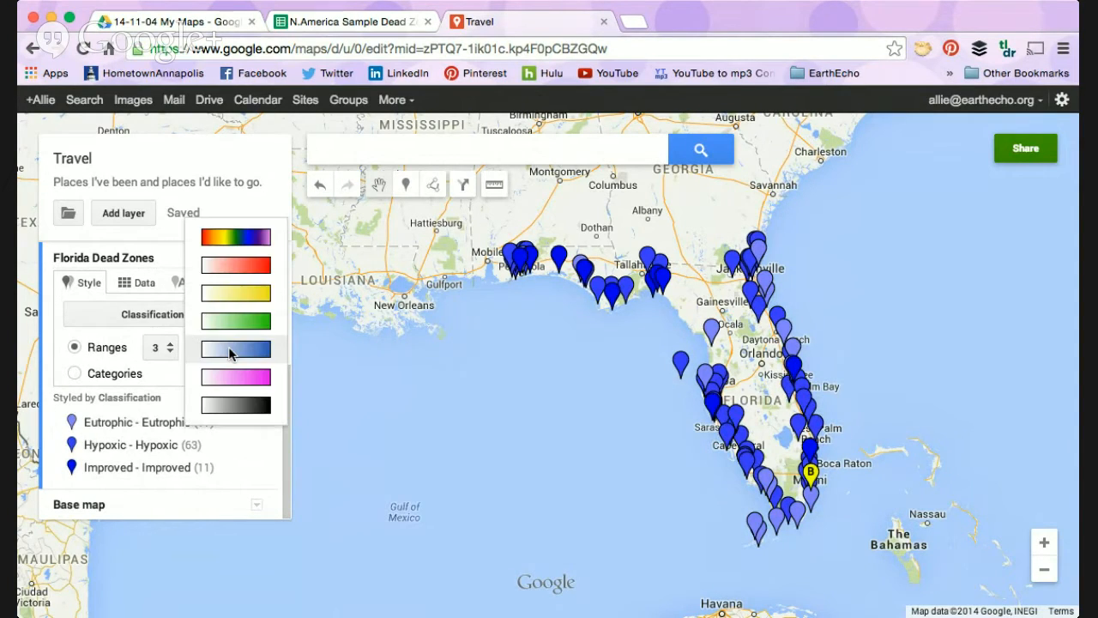
left_click(262, 265)
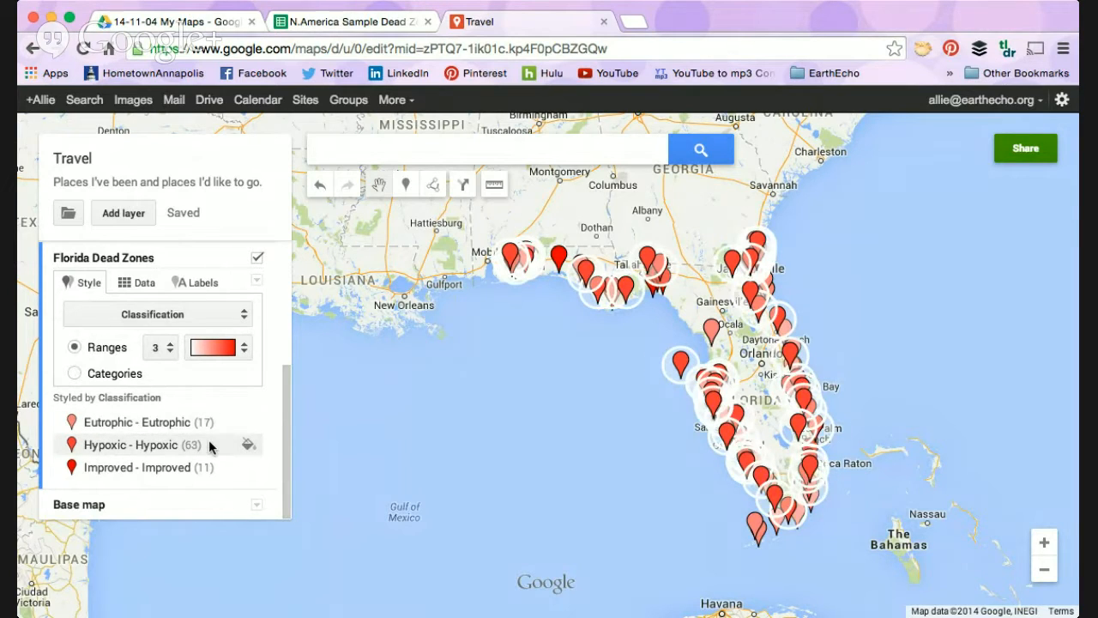
Step: Look at the additional icon choices for the Eutrophic range's markers
scroll(183, 354, "up", 4)
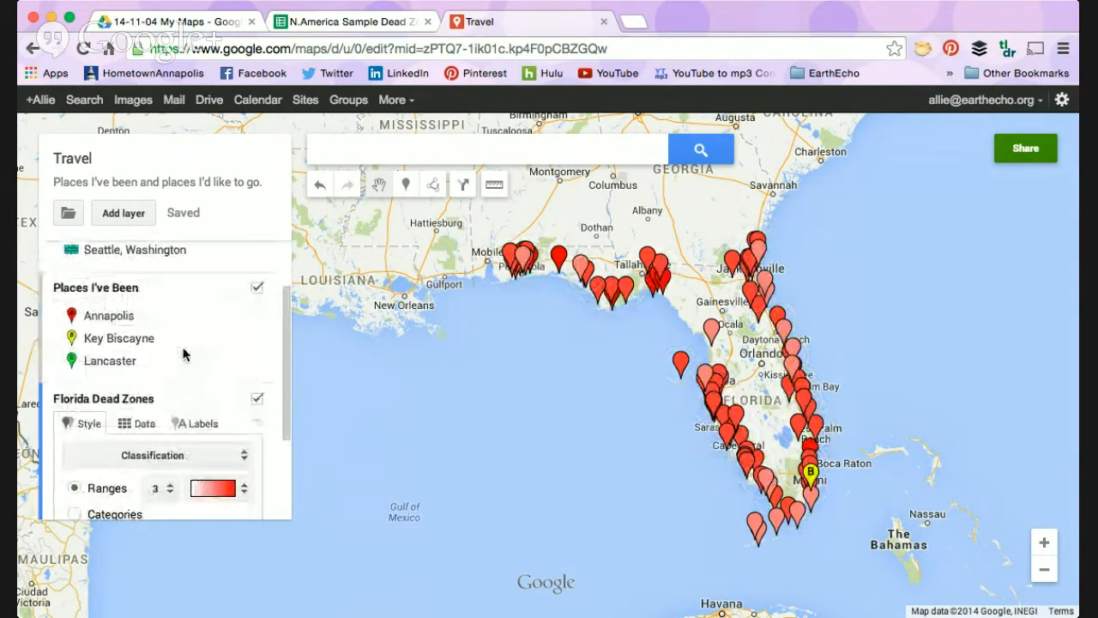
scroll(183, 353, "down", 3)
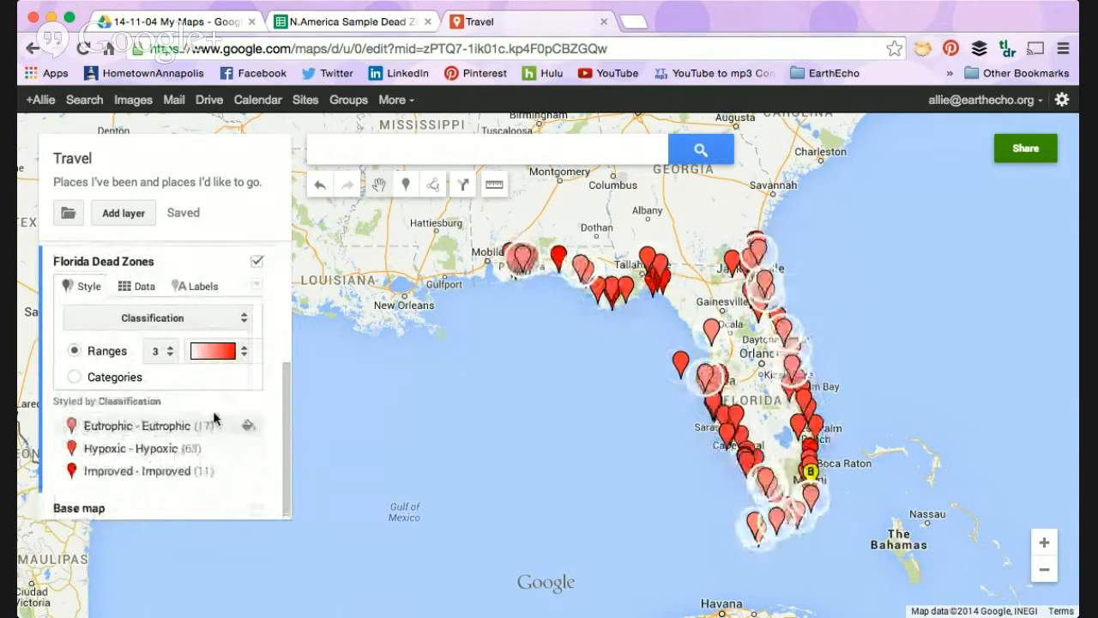
left_click(247, 426)
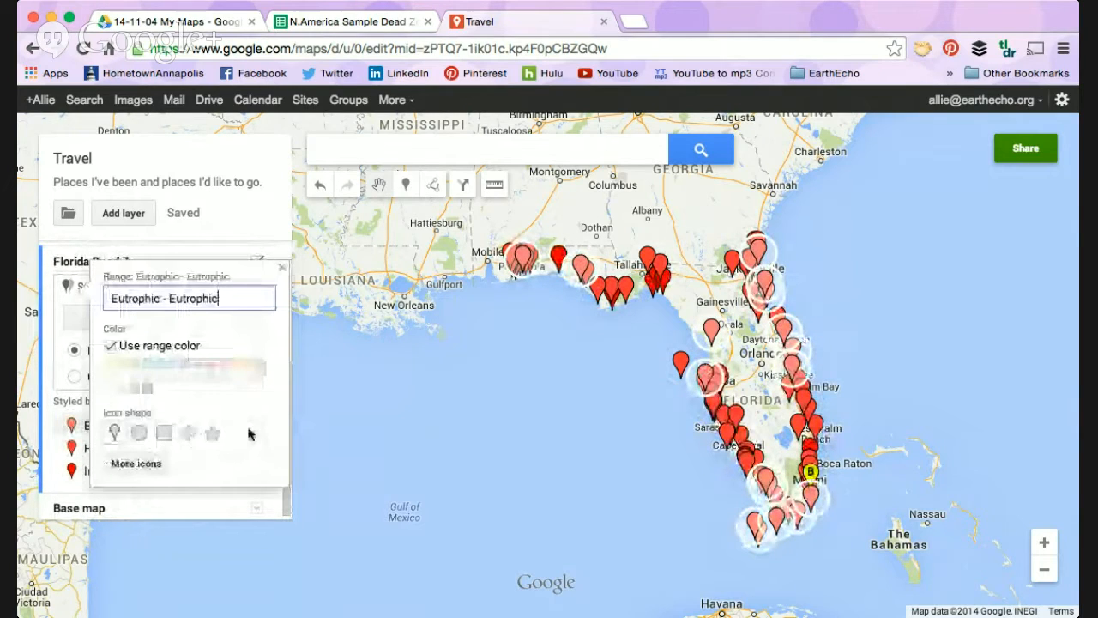
left_click(140, 463)
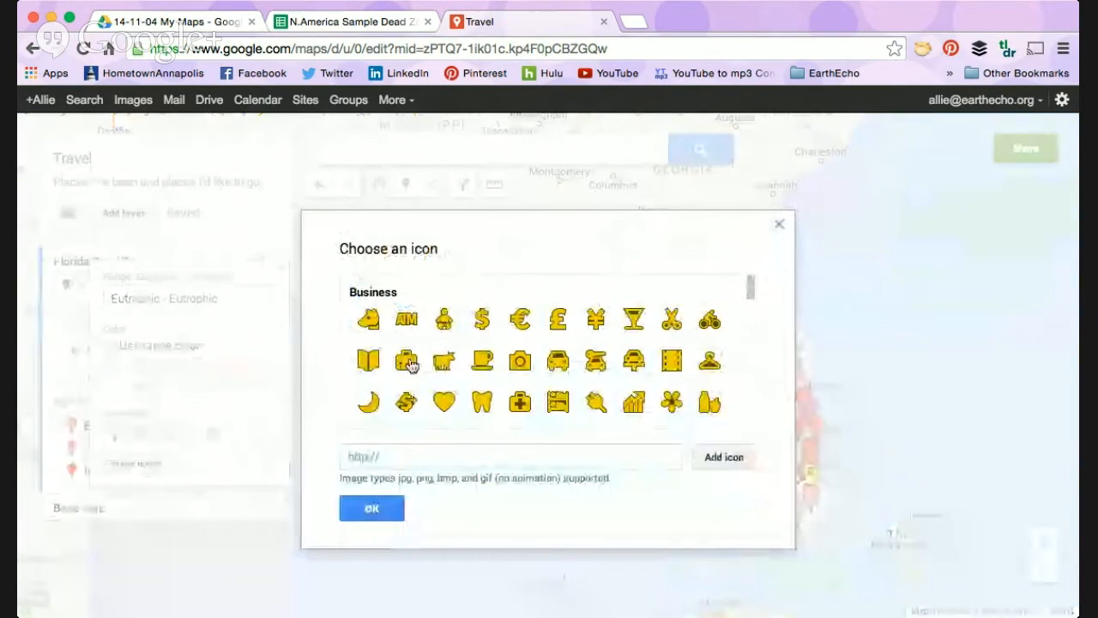
left_click(778, 224)
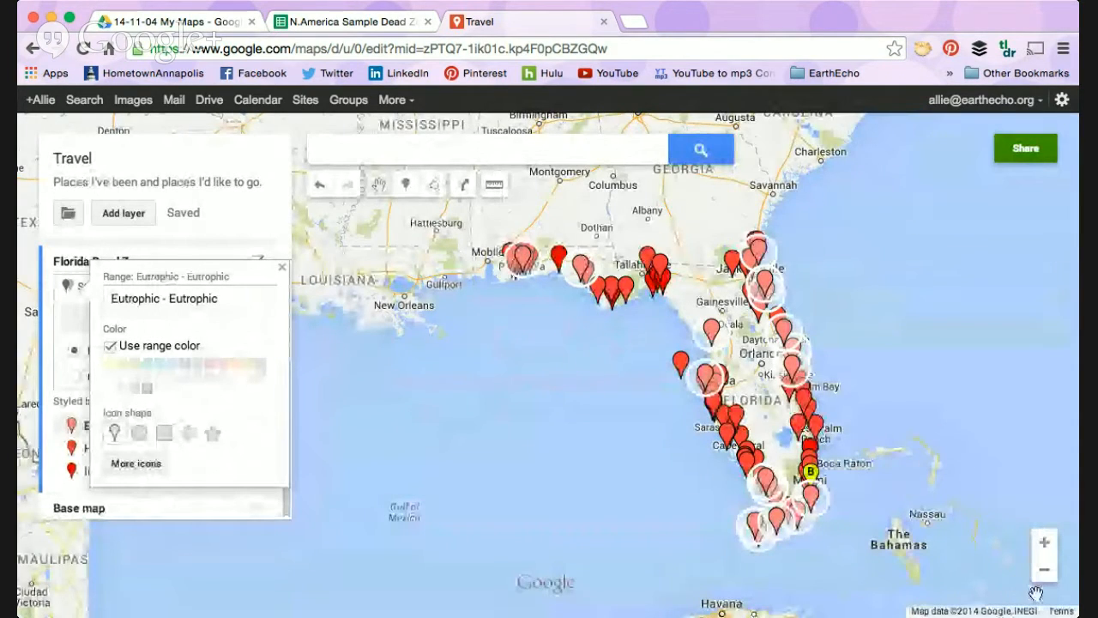
Step: Examine the layers' markers across North America and frame the Florida dead zones together with the East Coast placemarks
left_click(1044, 569)
left_click(1044, 569)
left_click(1044, 569)
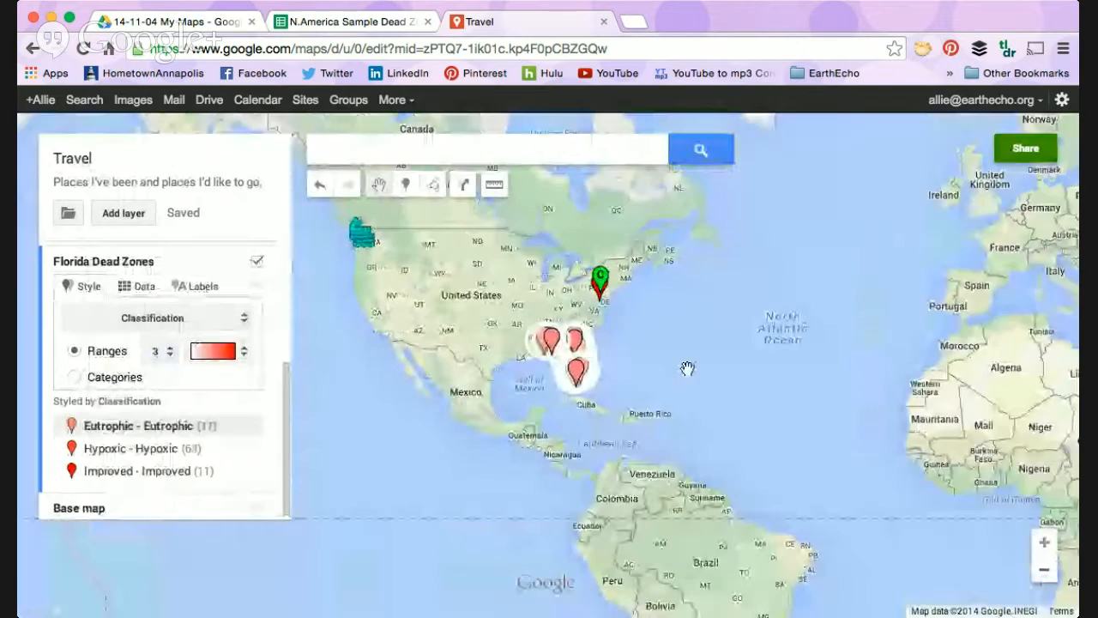
left_click_drag(687, 368, 713, 469)
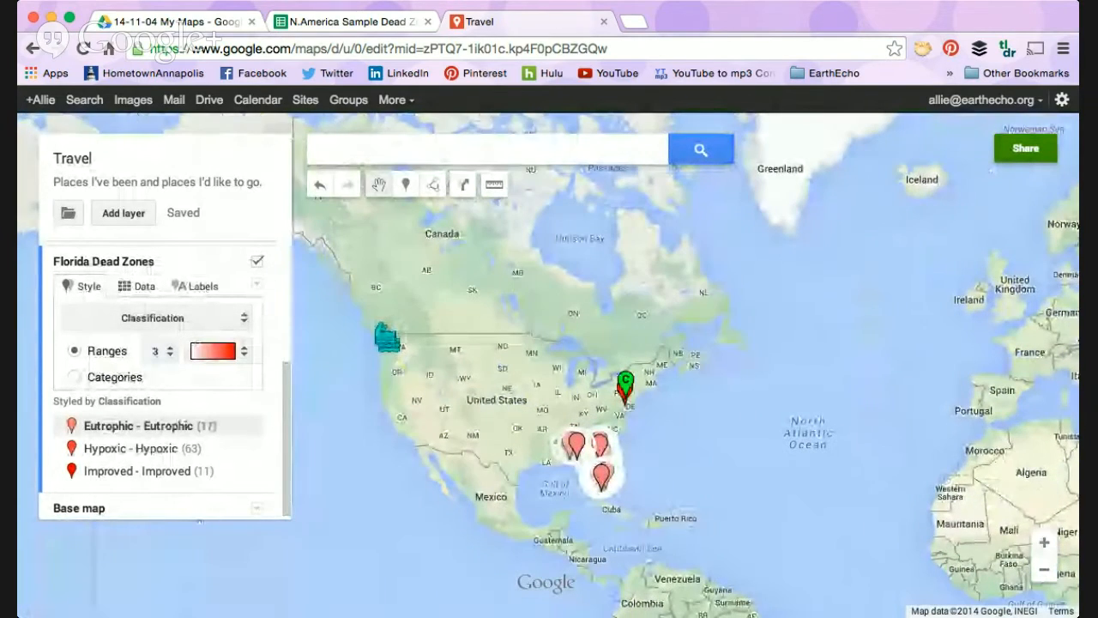
left_click(1044, 542)
left_click(1045, 542)
left_click_drag(690, 519, 650, 178)
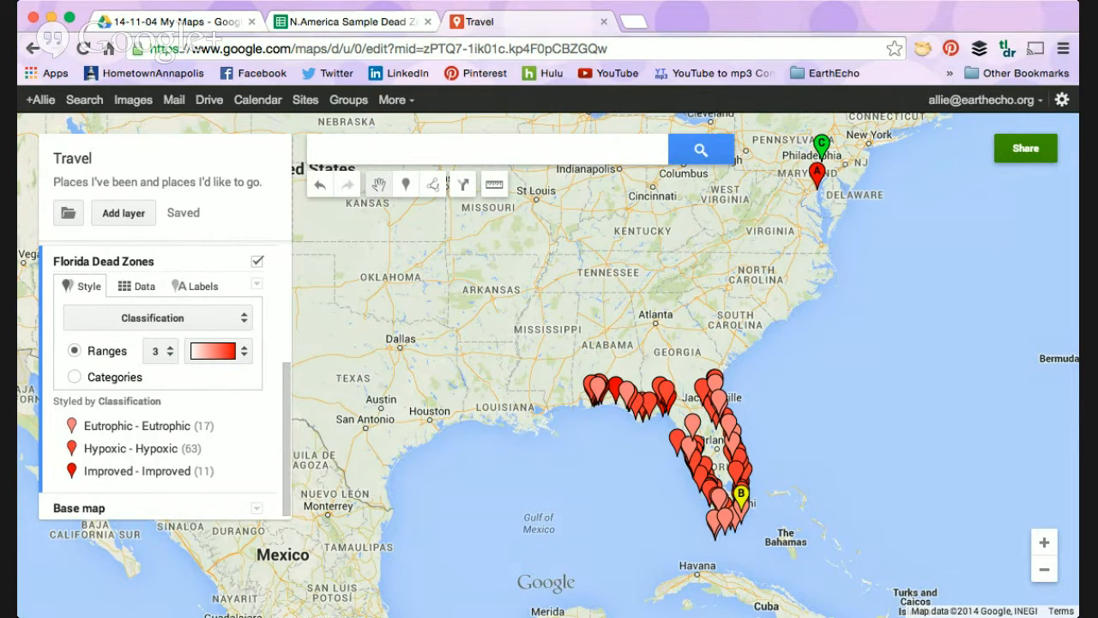
left_click_drag(786, 408, 962, 442)
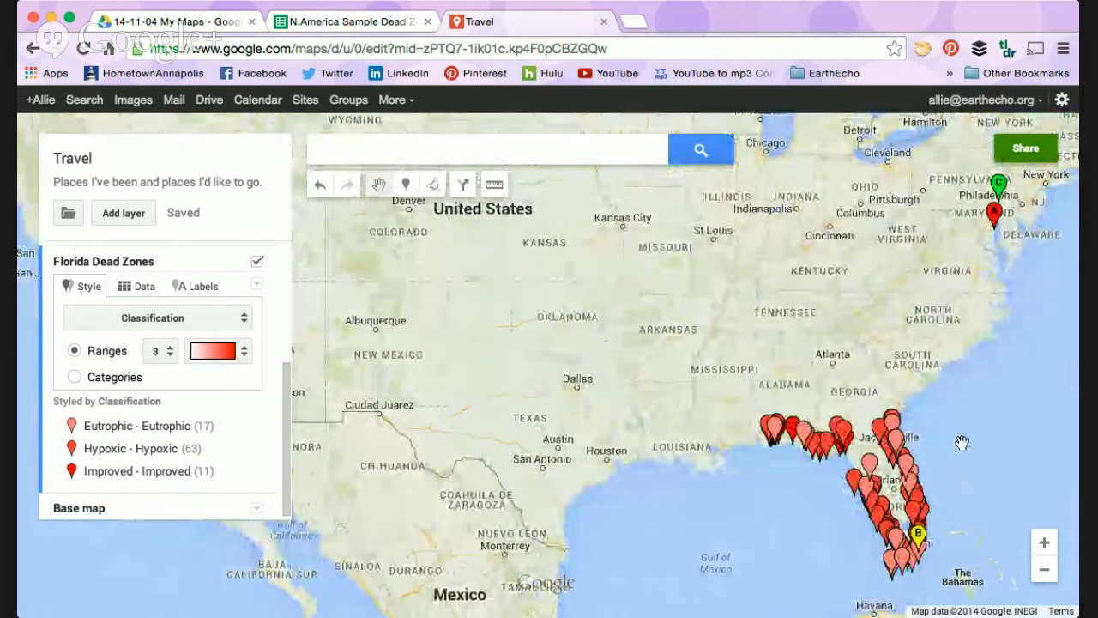
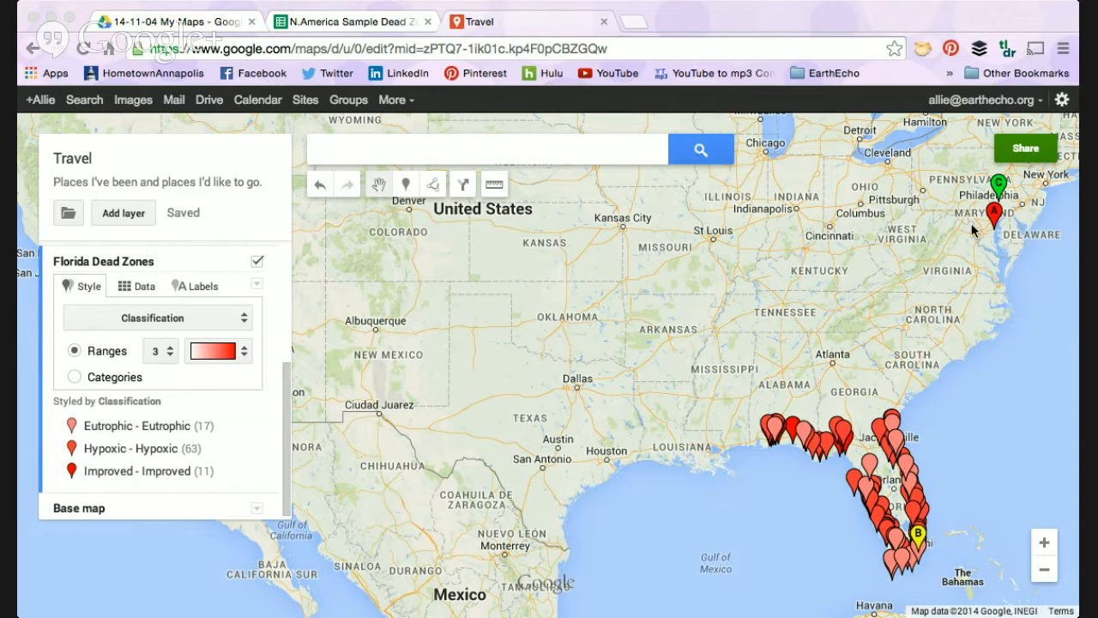
Step: Open the Annapolis placemark for editing and look at its title and description fields
left_click(992, 217)
left_click(995, 221)
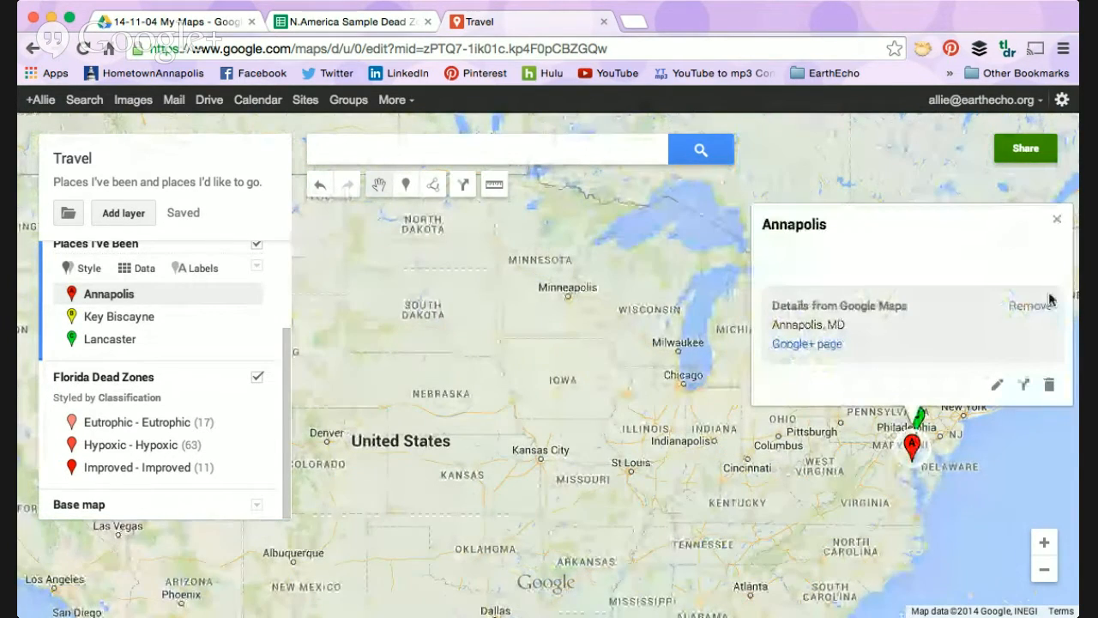
left_click(997, 384)
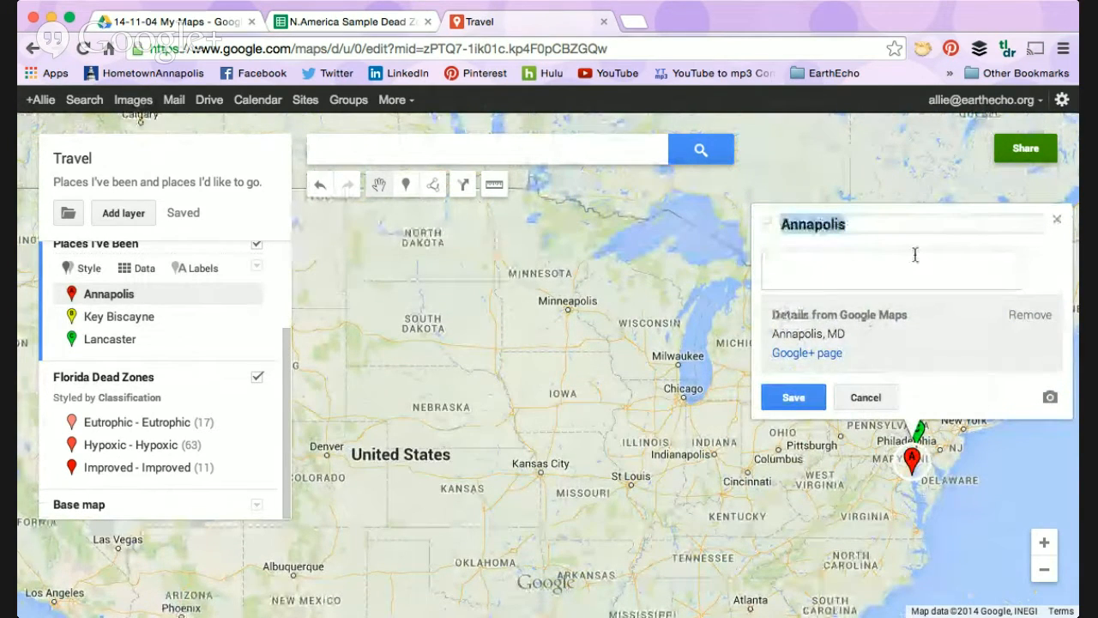
left_click(916, 255)
left_click(768, 230)
left_click(966, 281)
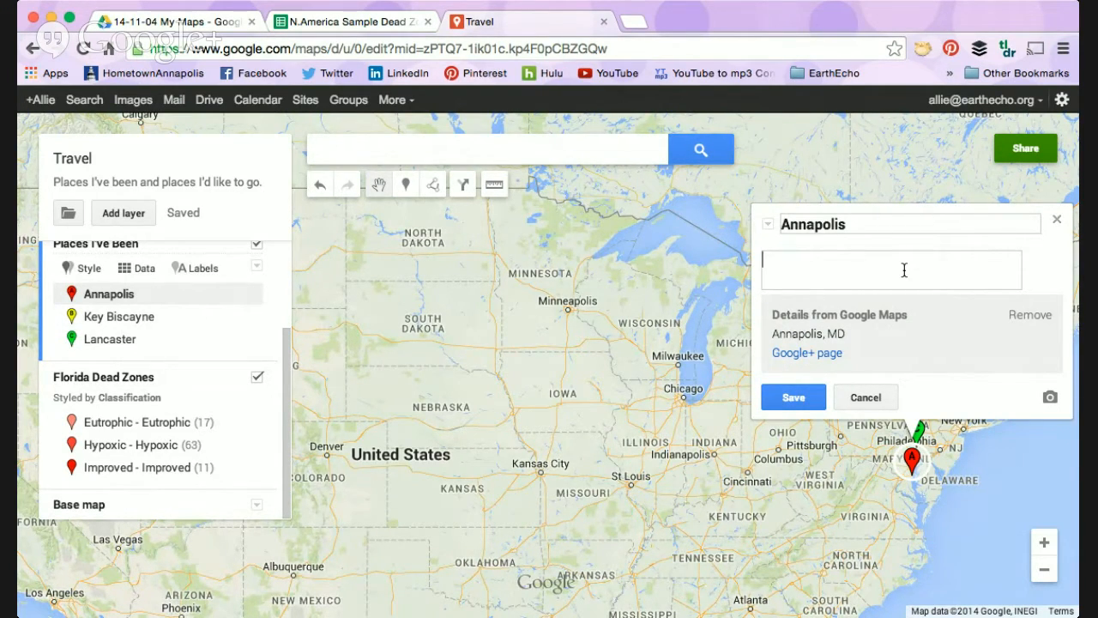
Step: Look at the image and video sources available for the Annapolis placemark and save the placemark without adding media
left_click(1050, 400)
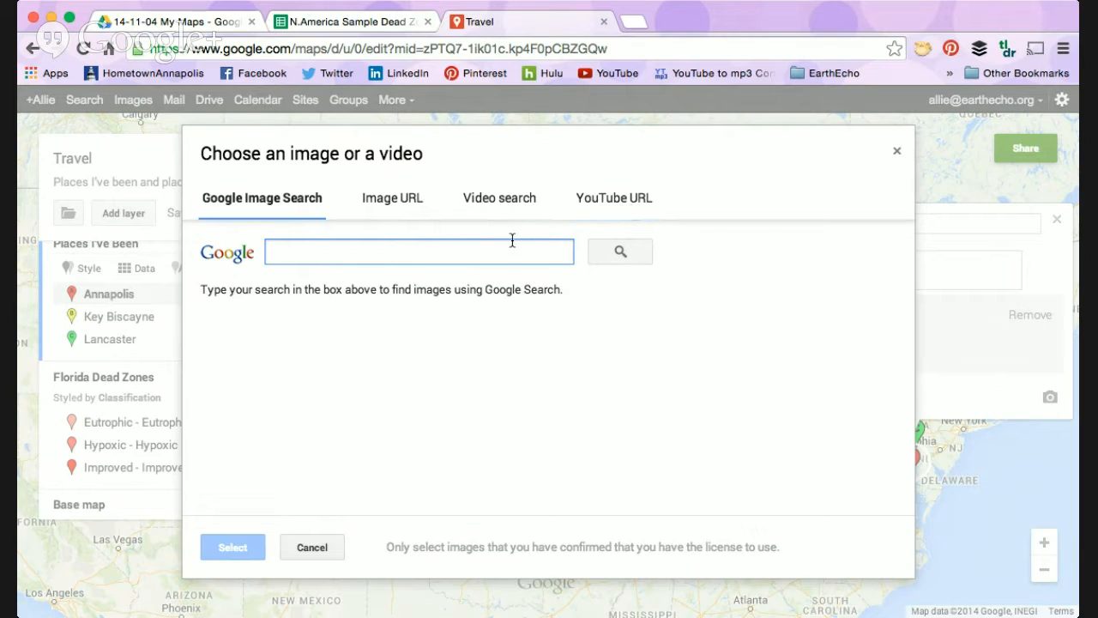
left_click(311, 548)
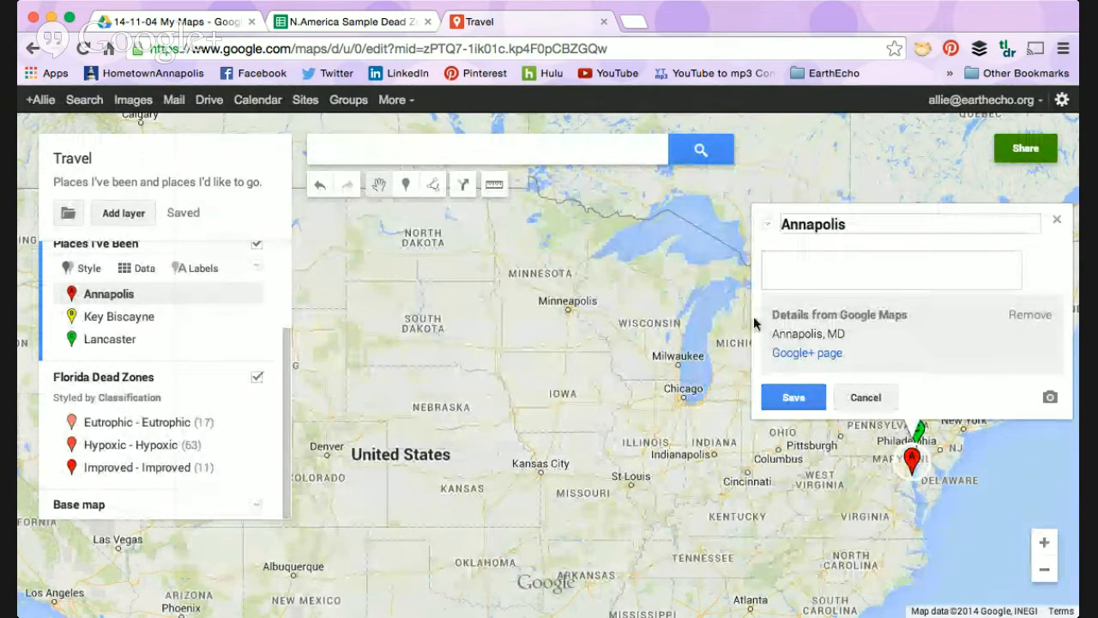
left_click(810, 400)
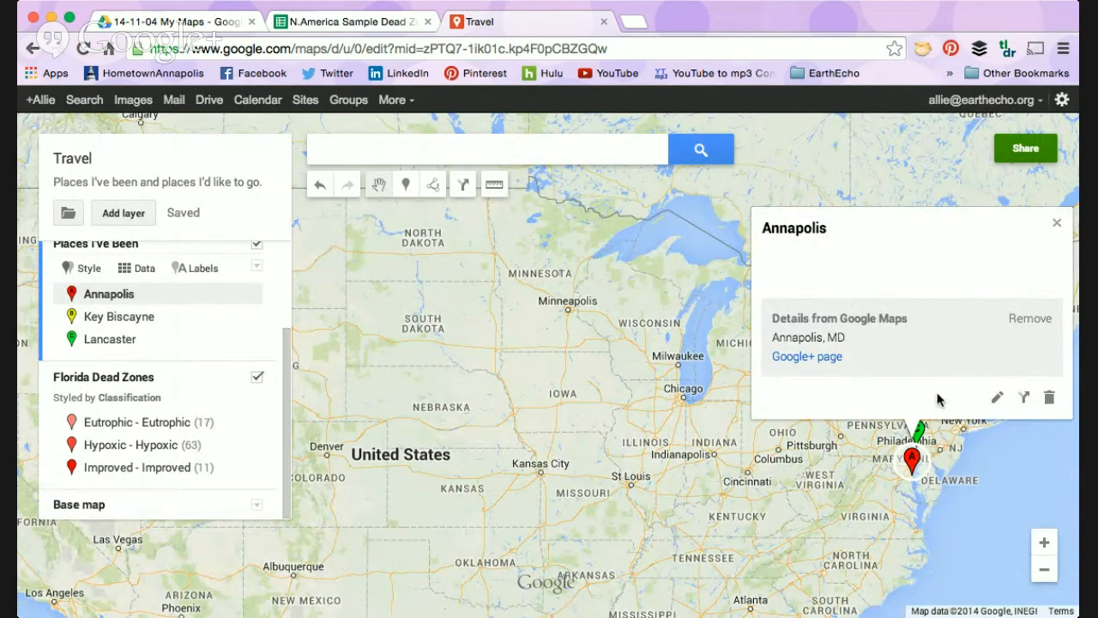
Step: Reopen the Annapolis placemark for editing, review the image or video chooser again, and cancel the edit
left_click(998, 400)
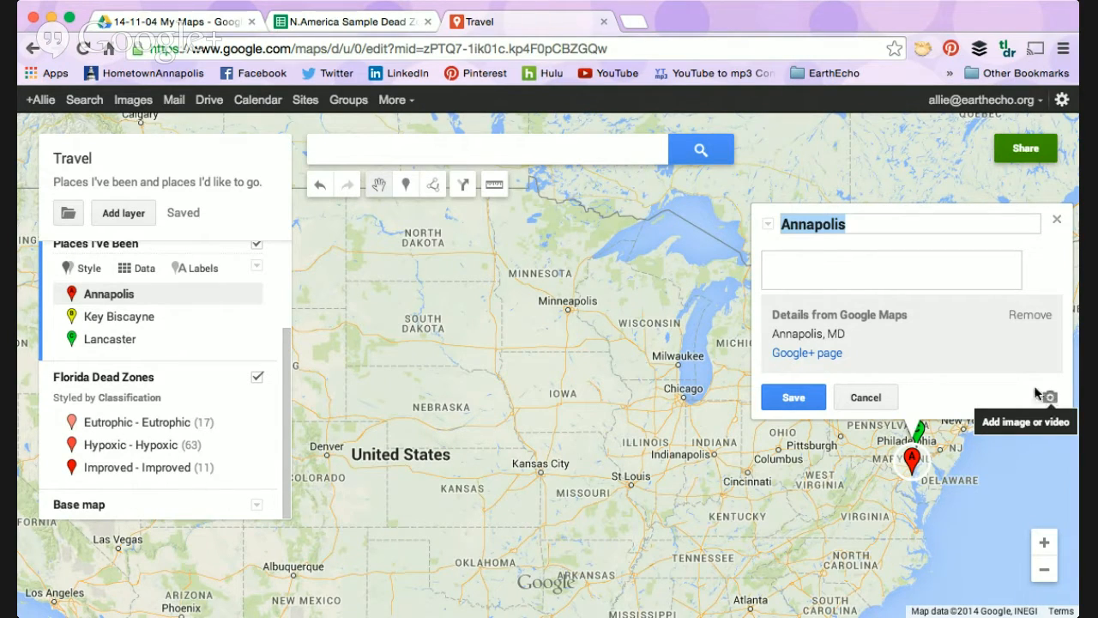
left_click(1050, 398)
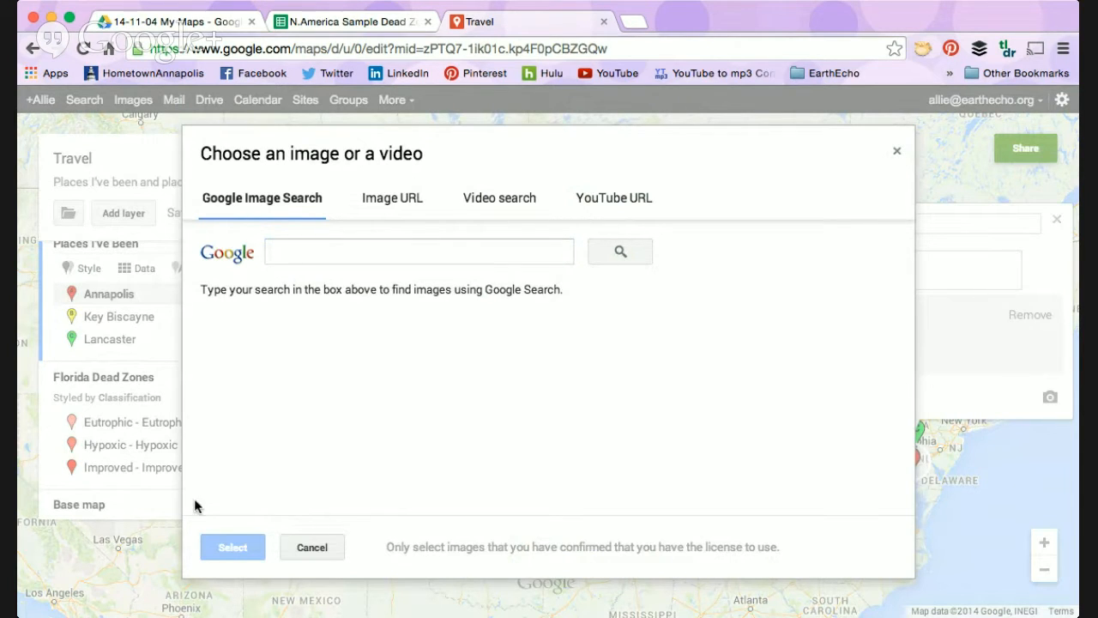
left_click(314, 547)
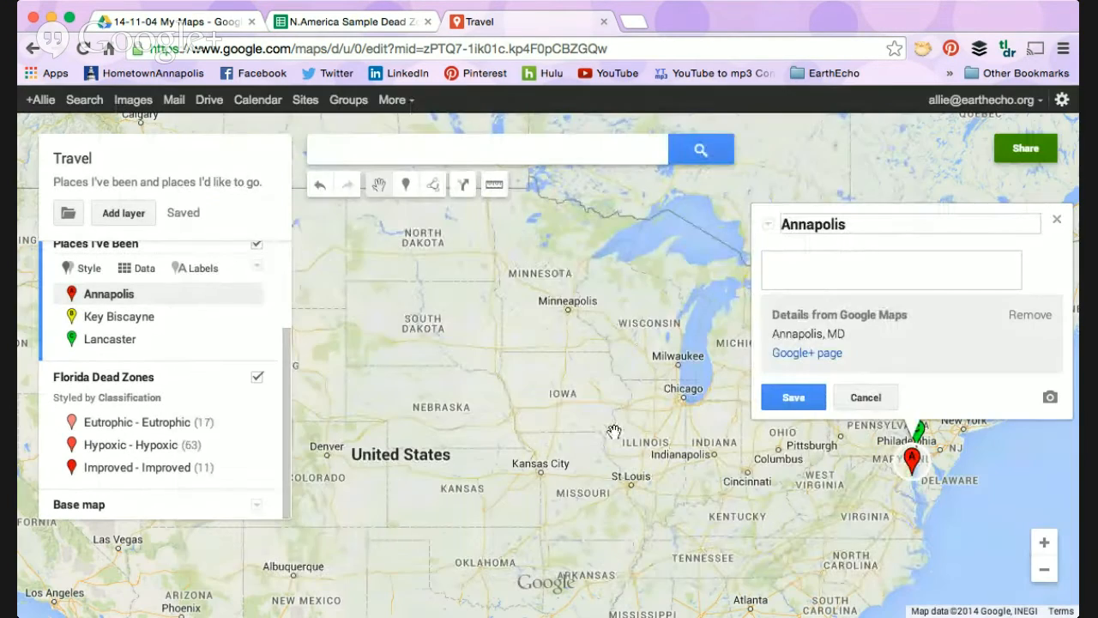
left_click(863, 397)
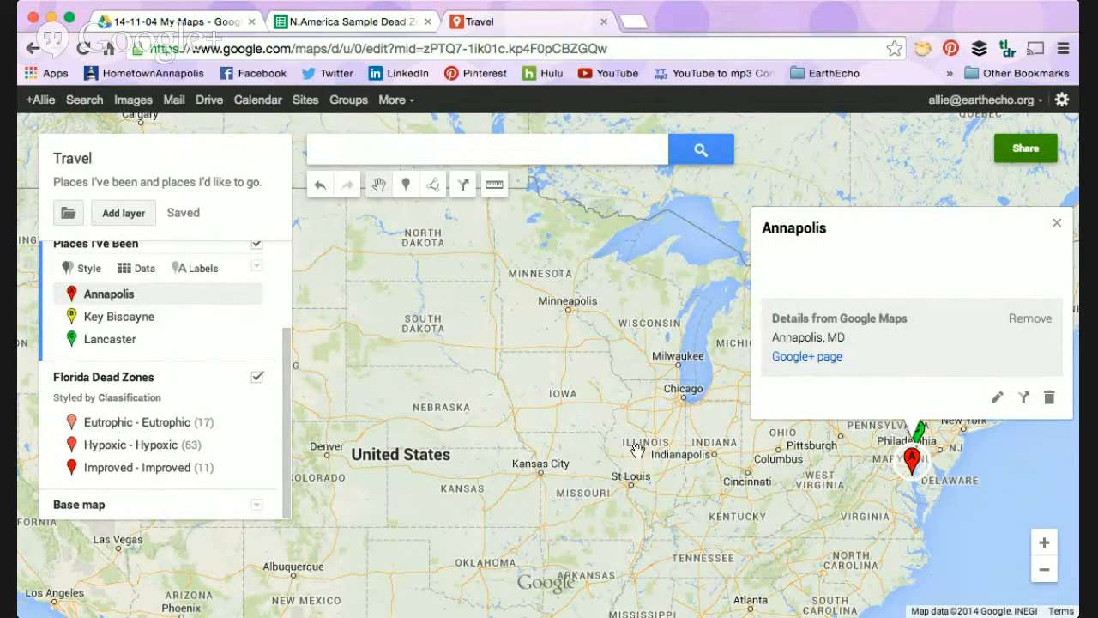
left_click(483, 438)
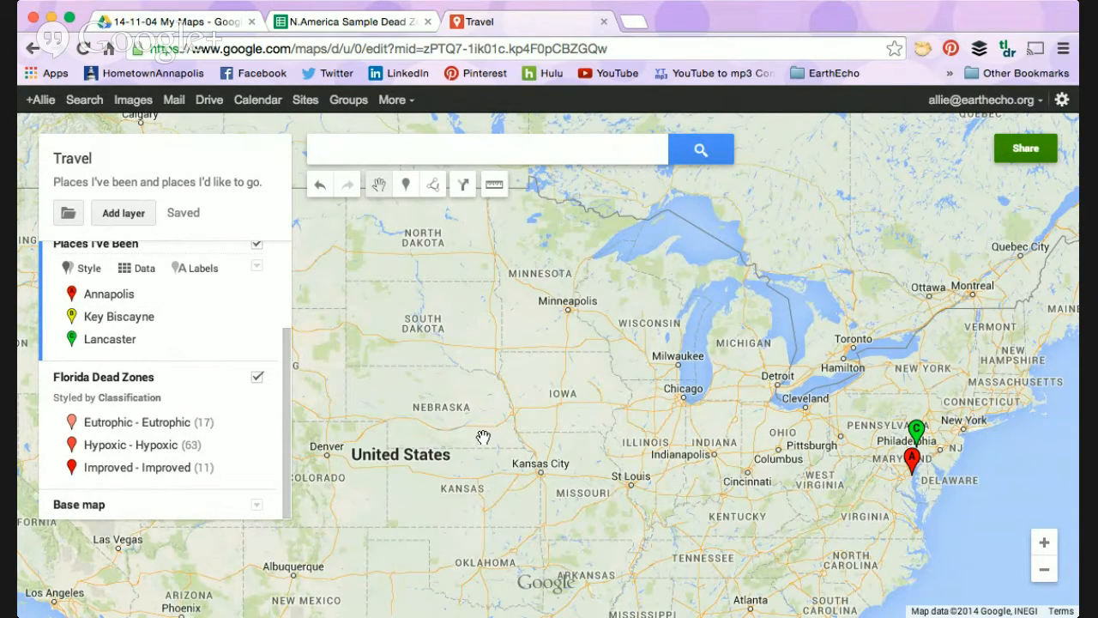
Step: Frame the whole United States with the markers of all the Travel map's layers in view
left_click(1045, 569)
left_click(1045, 570)
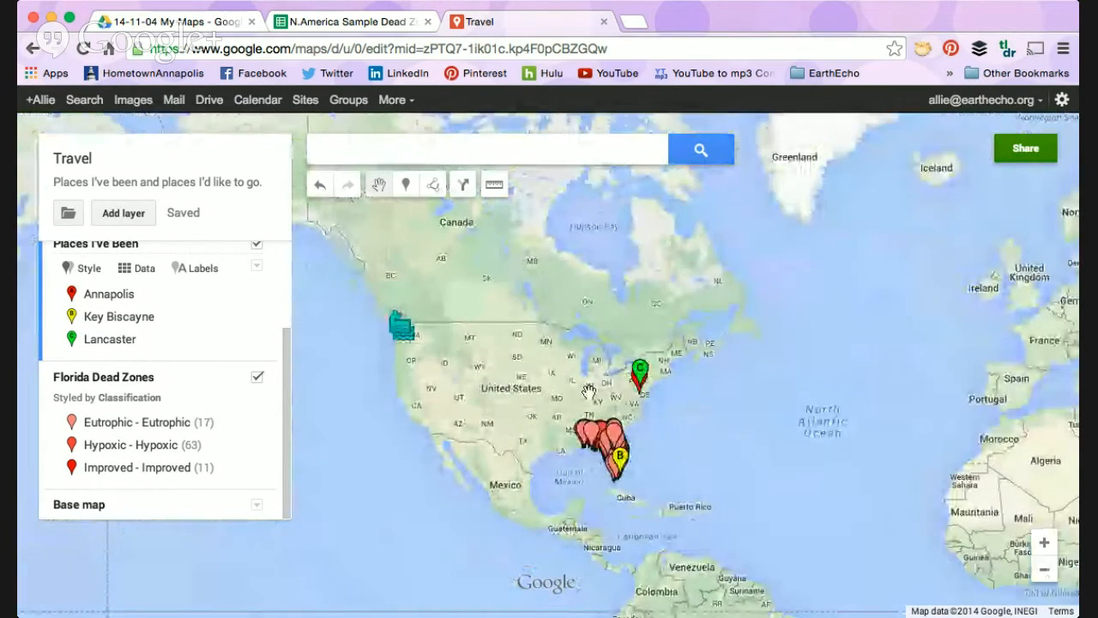
left_click(1044, 541)
left_click_drag(558, 453, 549, 358)
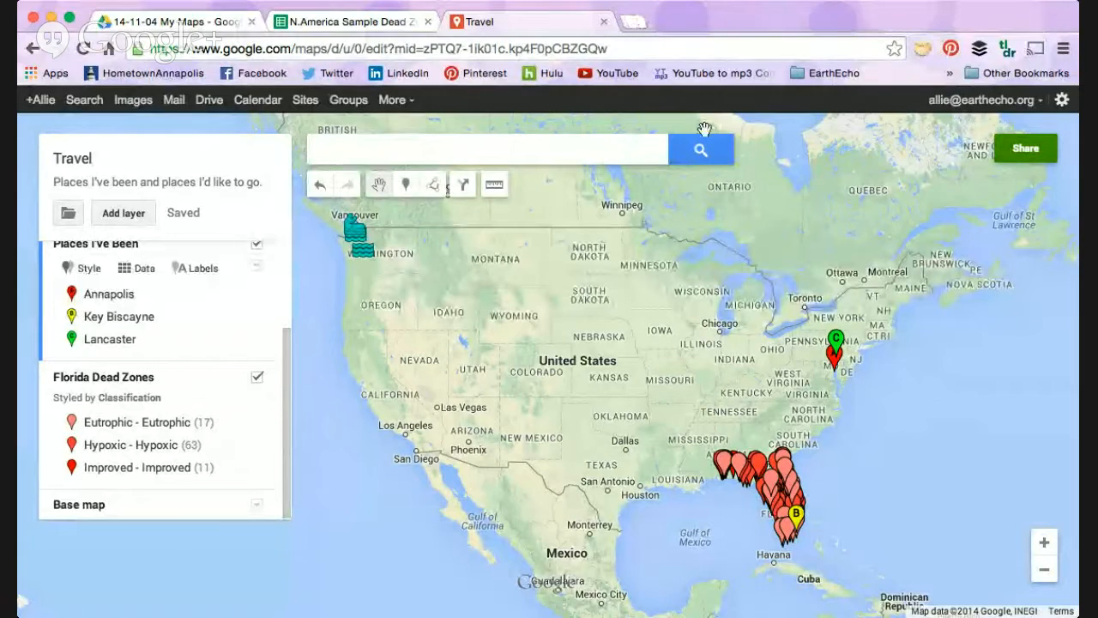
Step: Look up "earth" in a new browser tab
left_click(633, 22)
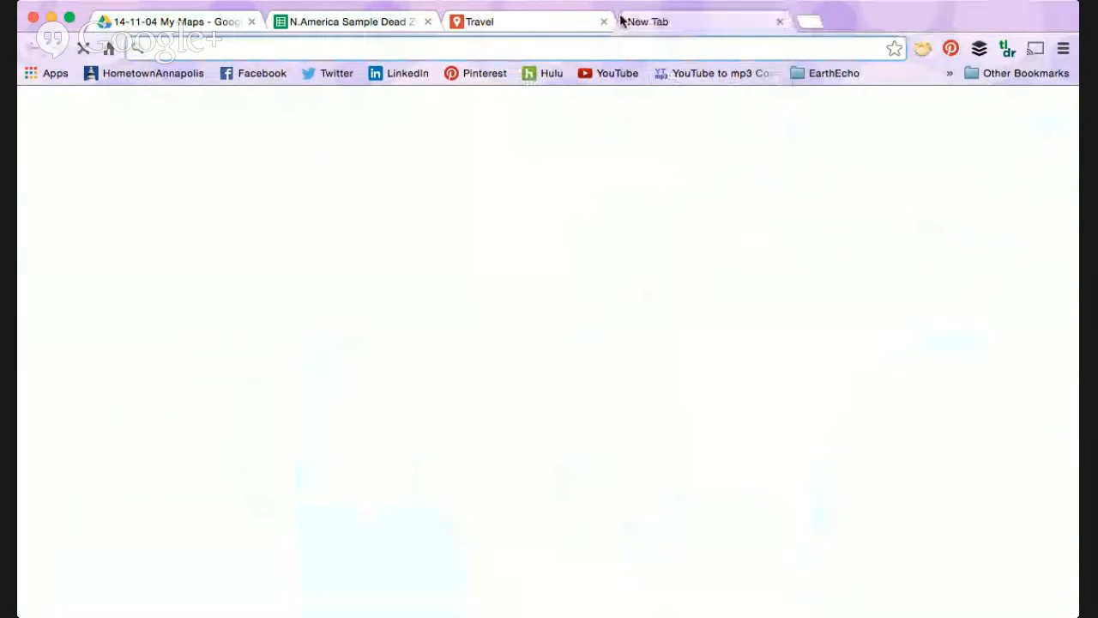
type("earthecho.org")
key("Return")
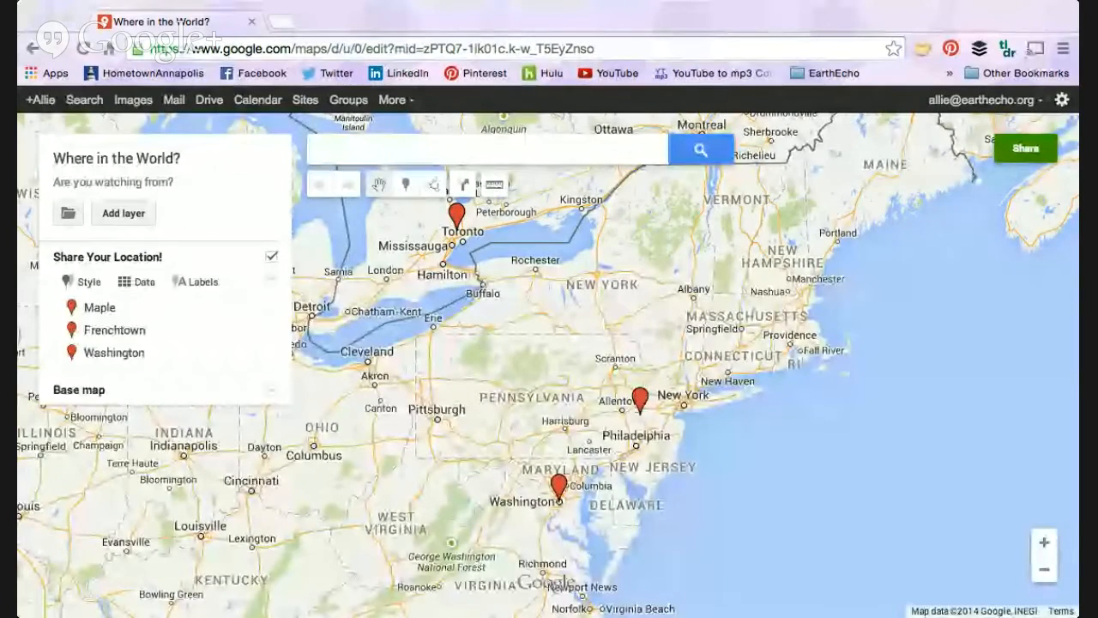
Step: Find Arlington, VA on the Where in the World? map and add it to the Share Your Location! layer
left_click_drag(691, 492, 789, 395)
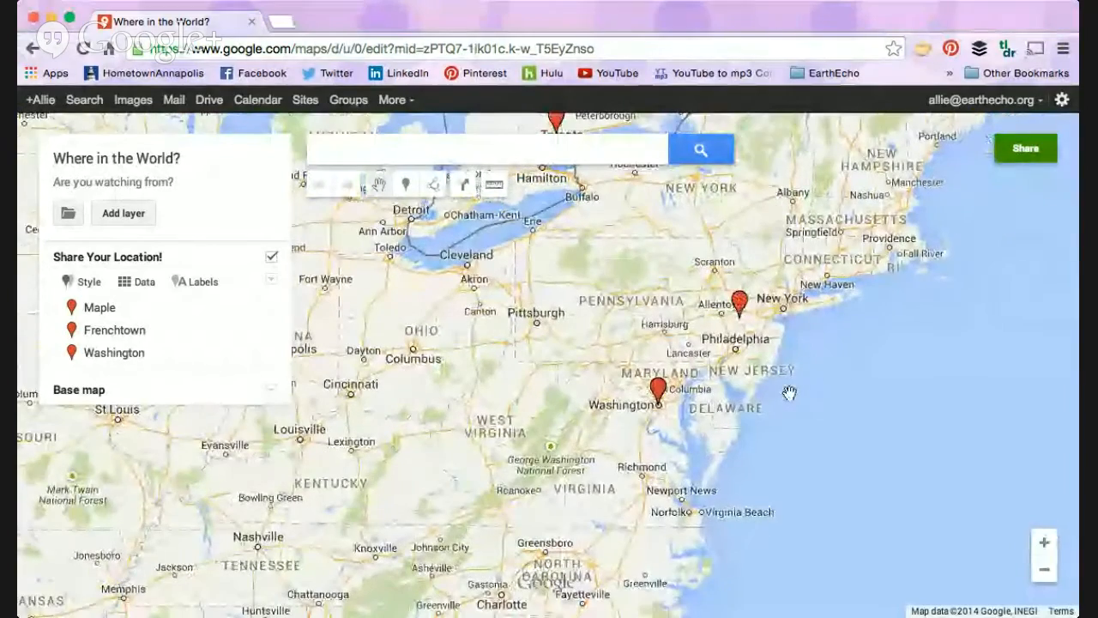
left_click(1045, 542)
left_click(1046, 543)
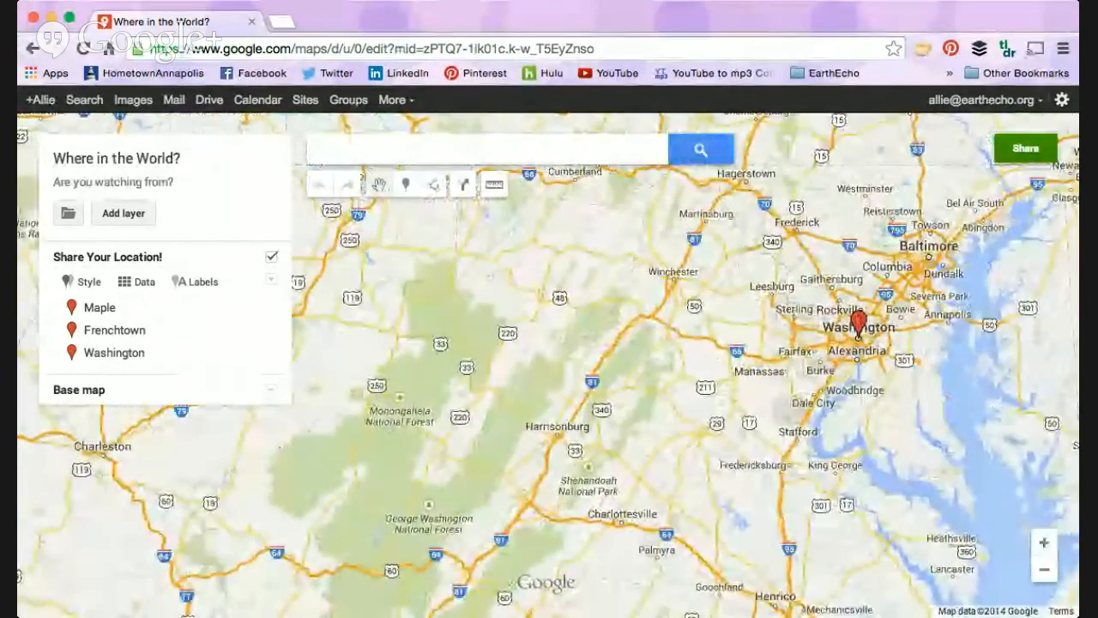
left_click(1046, 542)
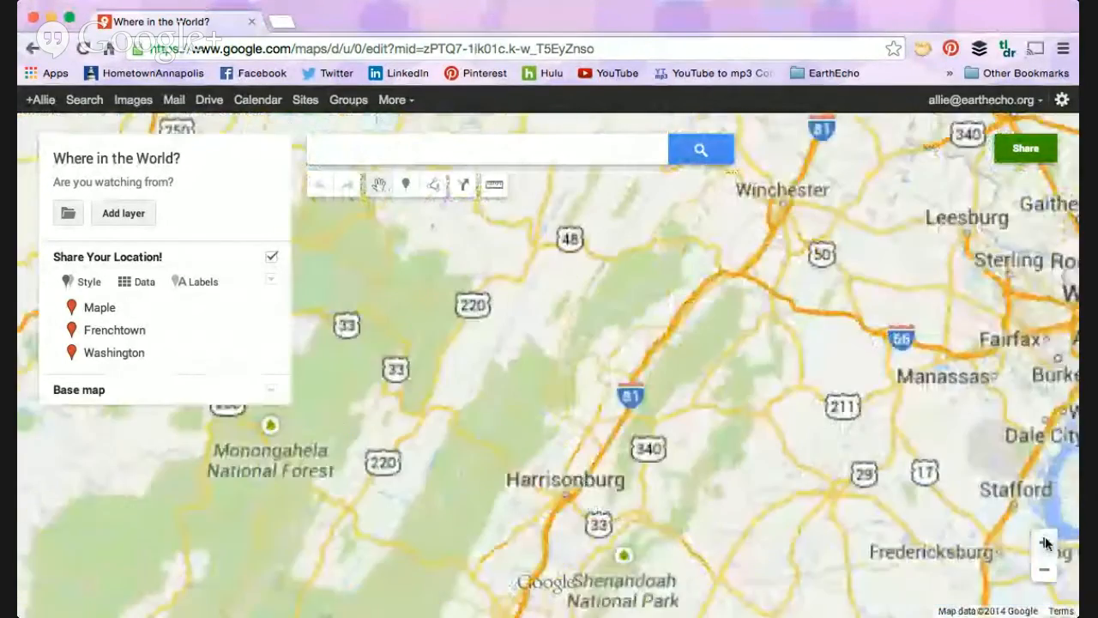
left_click_drag(951, 449, 546, 449)
left_click(430, 151)
type("Arlington,")
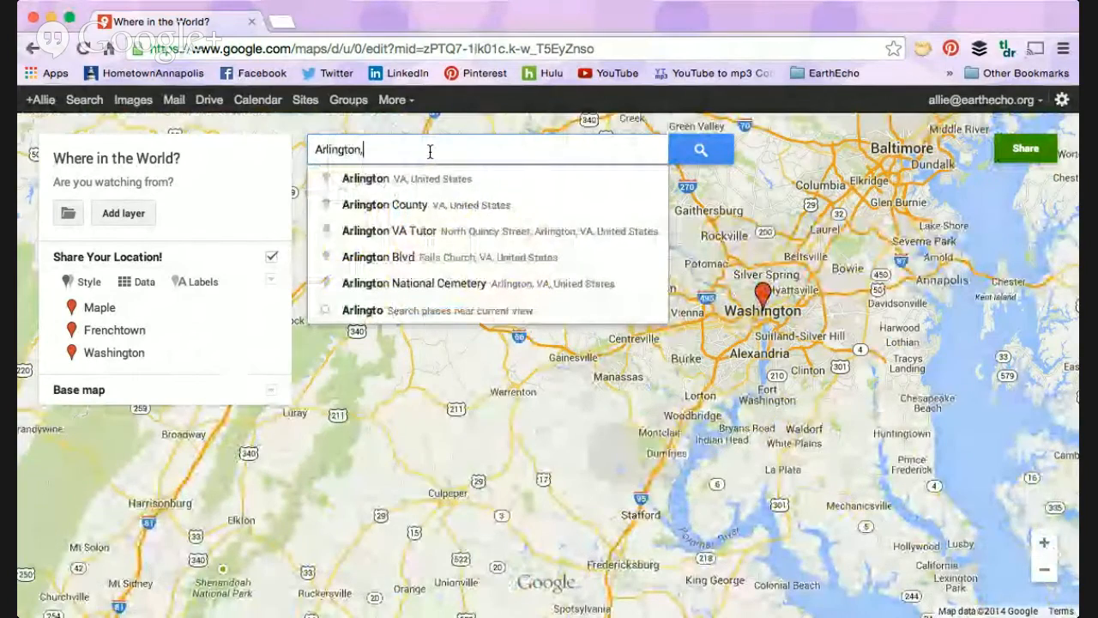
key("Return")
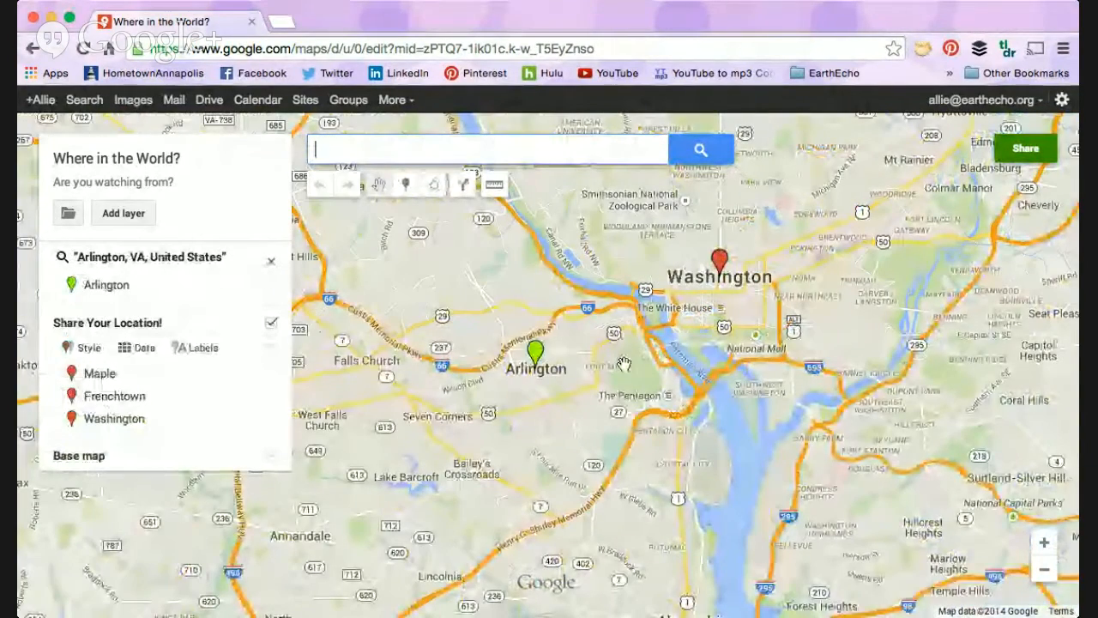
left_click(535, 357)
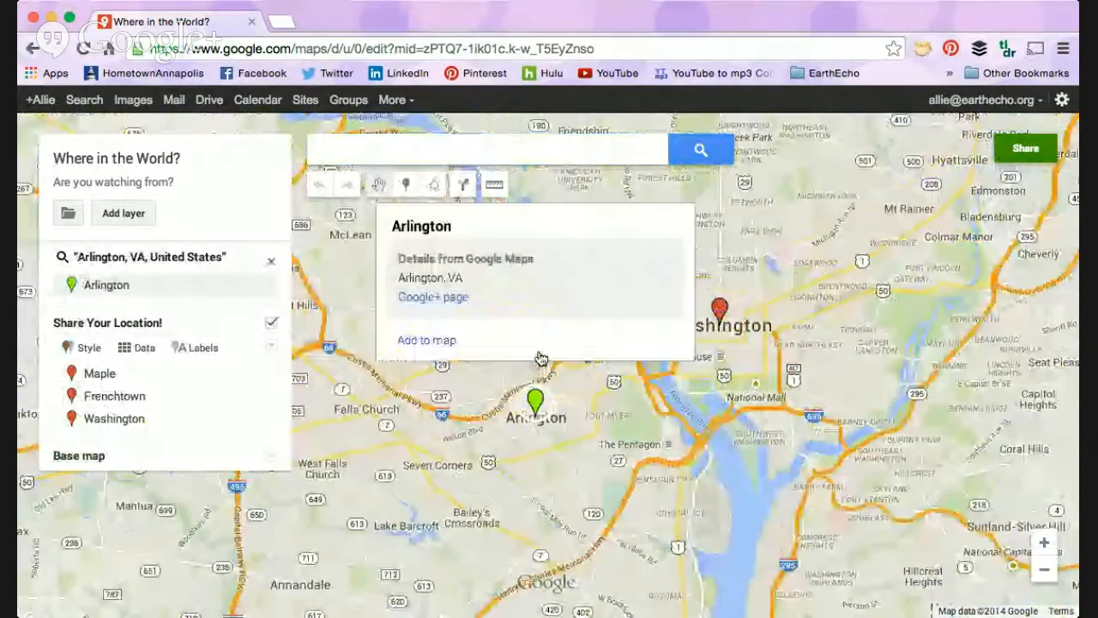
left_click(415, 341)
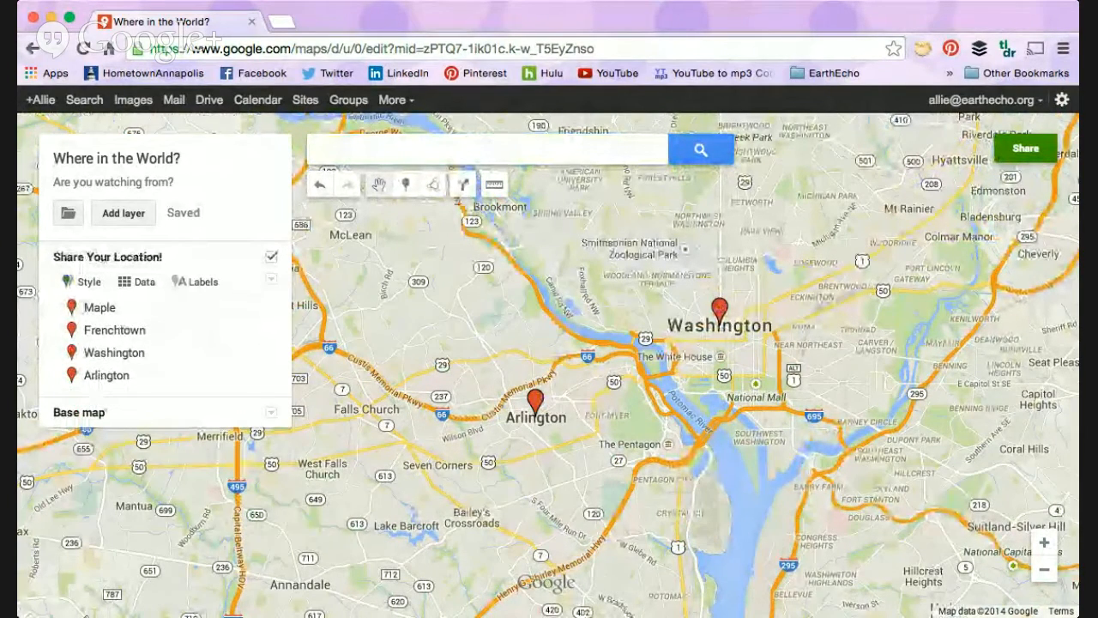
Step: Examine the shared location placemarks across eastern North America, from Toronto to Washington
left_click(1045, 569)
left_click(1045, 570)
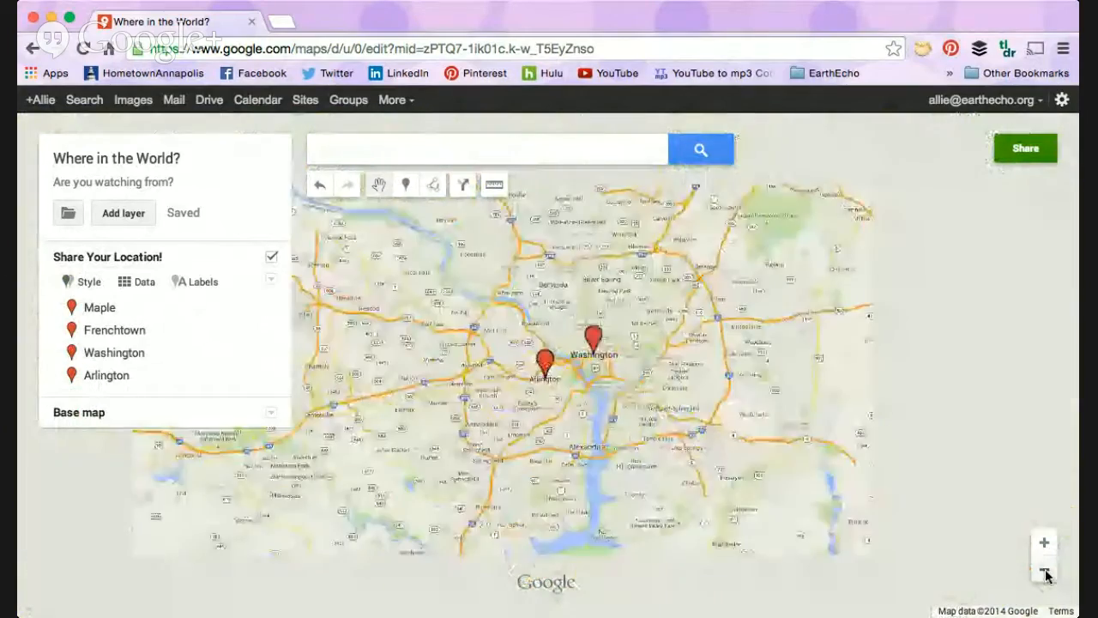
left_click(1045, 574)
left_click(1045, 574)
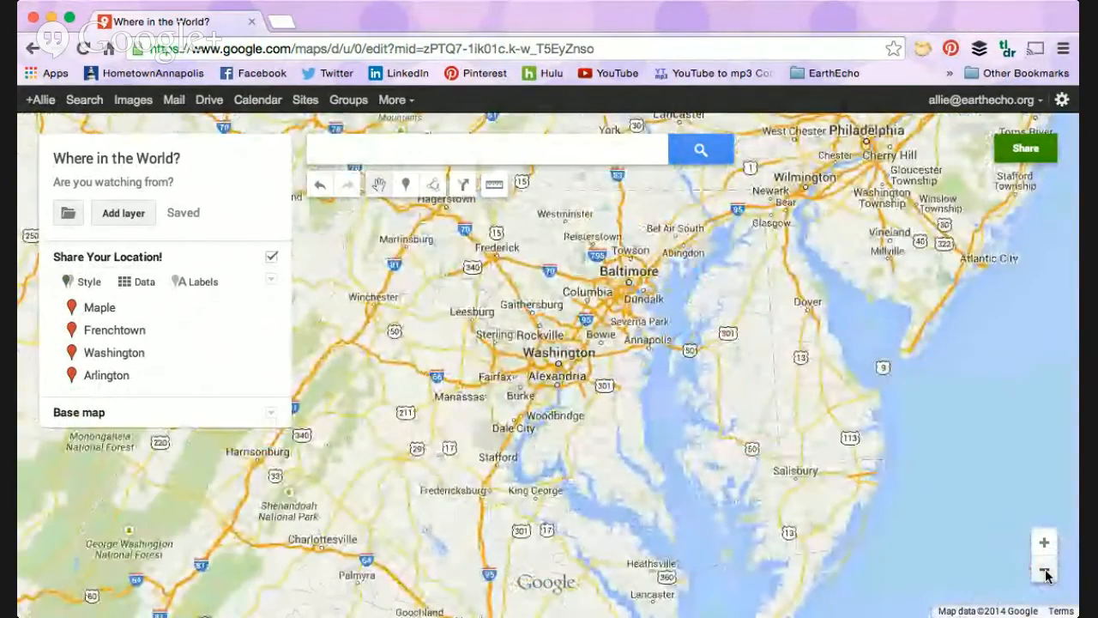
left_click(1045, 571)
left_click(1045, 570)
left_click(1045, 571)
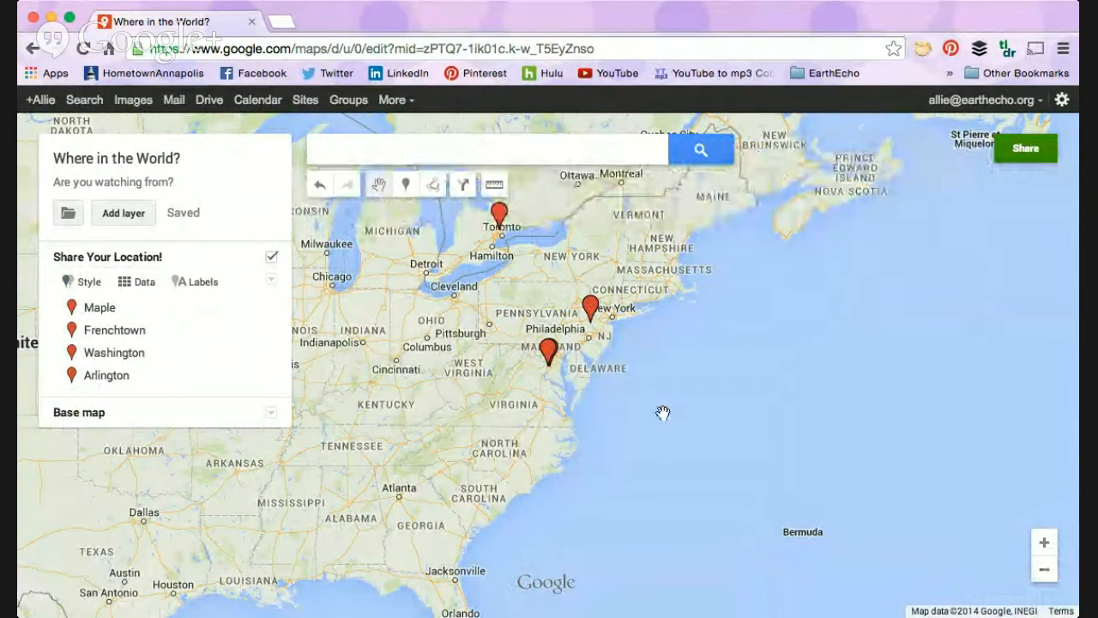
left_click_drag(663, 413, 1012, 425)
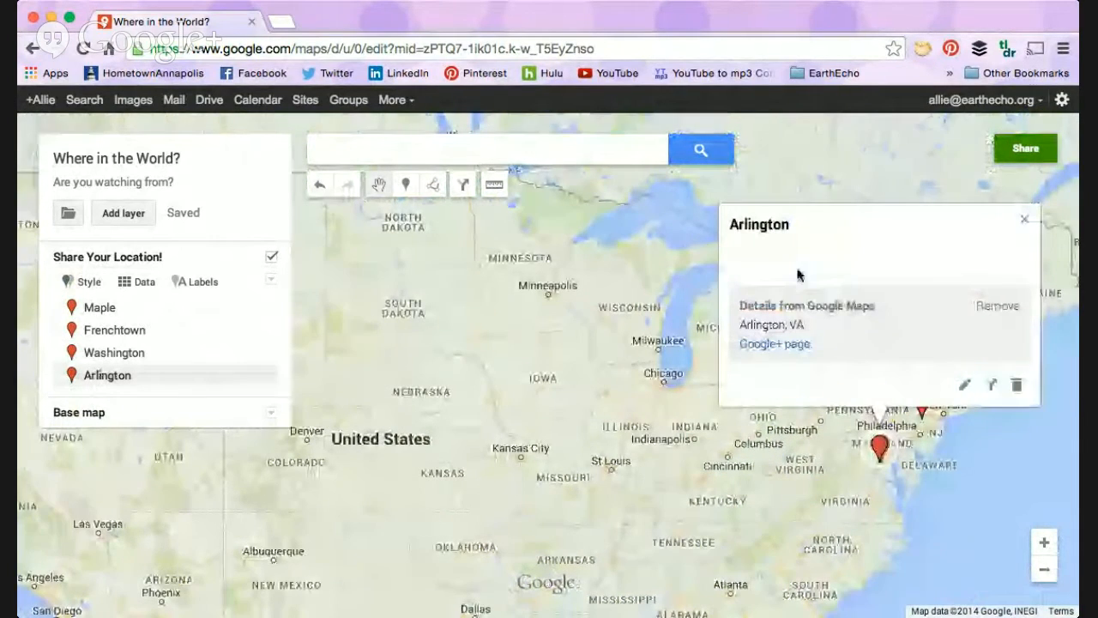
Step: Open the Arlington placemark for editing, look at its description field, and cancel the edit
left_click(964, 384)
left_click(844, 280)
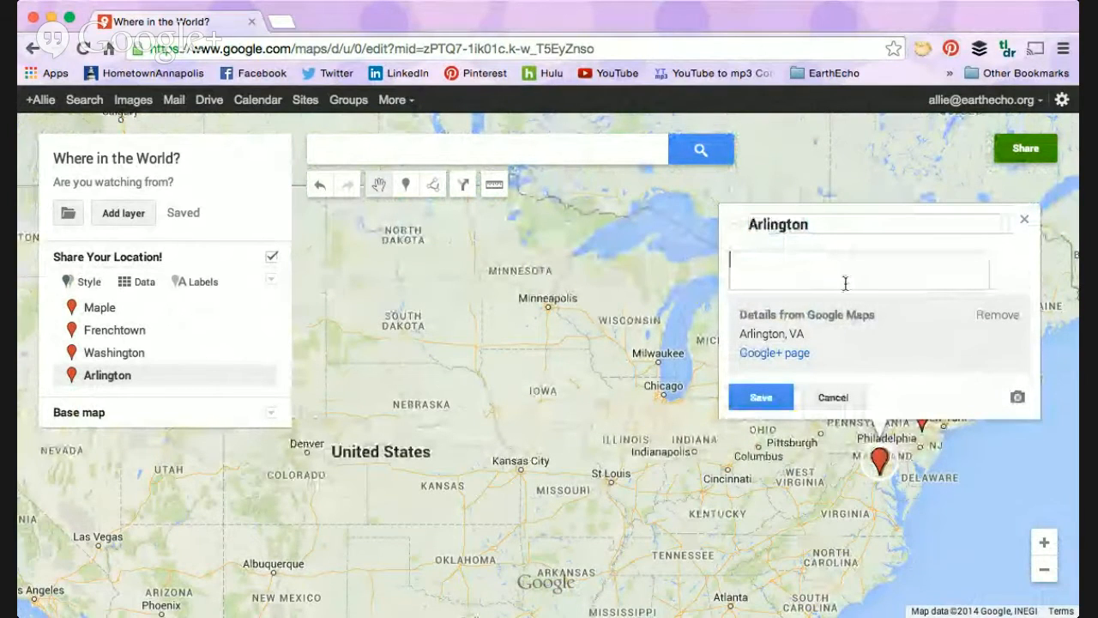
left_click(832, 397)
left_click(809, 539)
left_click_drag(732, 507, 641, 413)
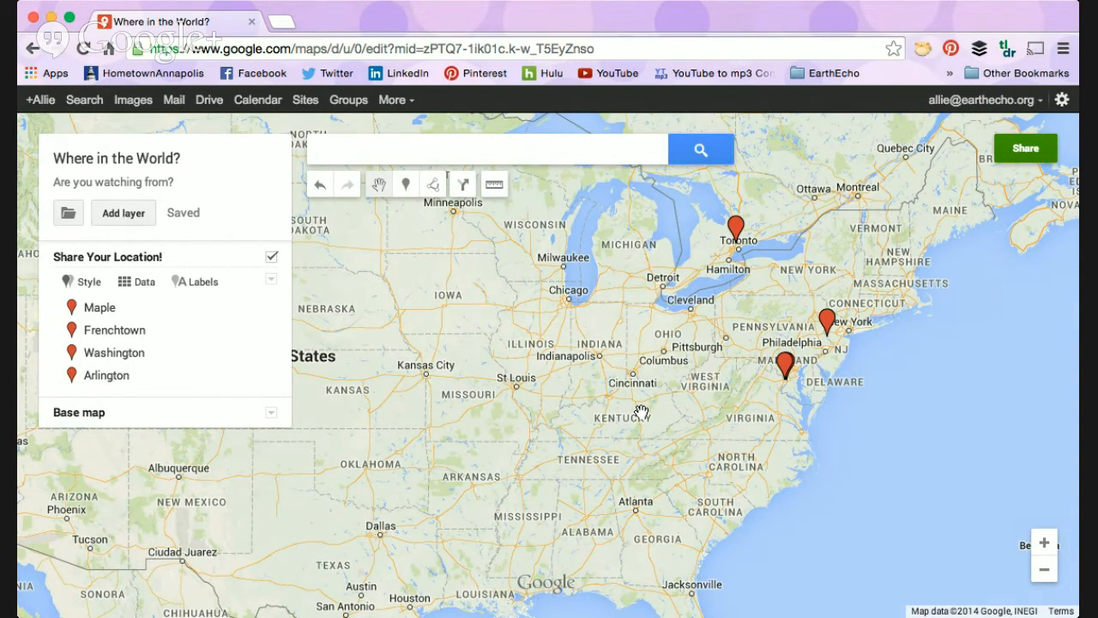
Step: Look at the styling options of the Share Your Location! layer and the map's title and description settings
left_click(86, 283)
left_click(241, 315)
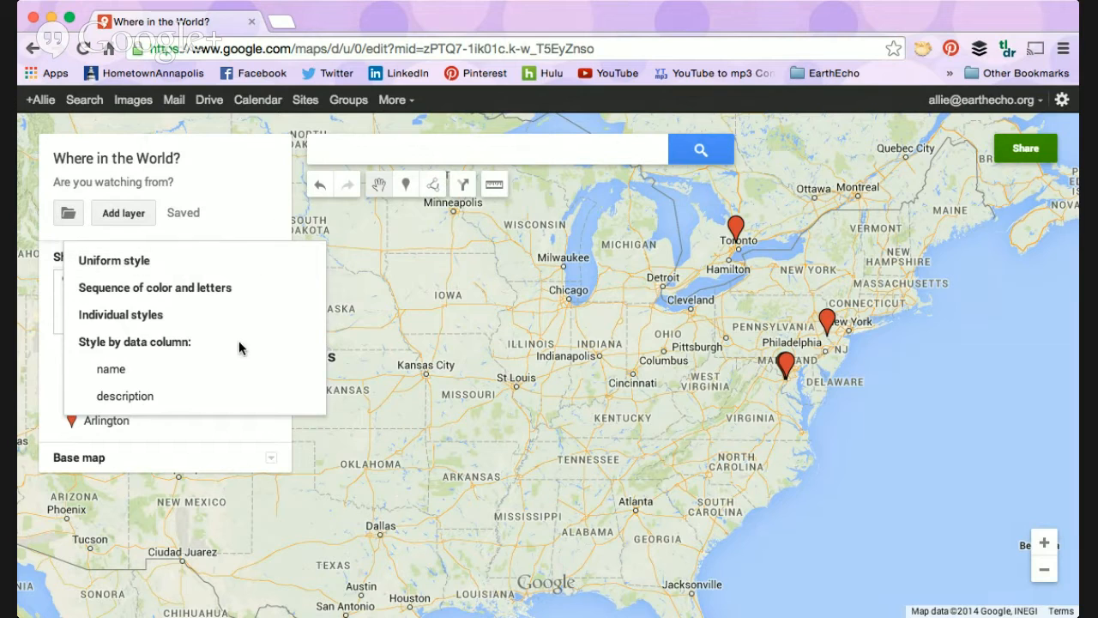
left_click(265, 184)
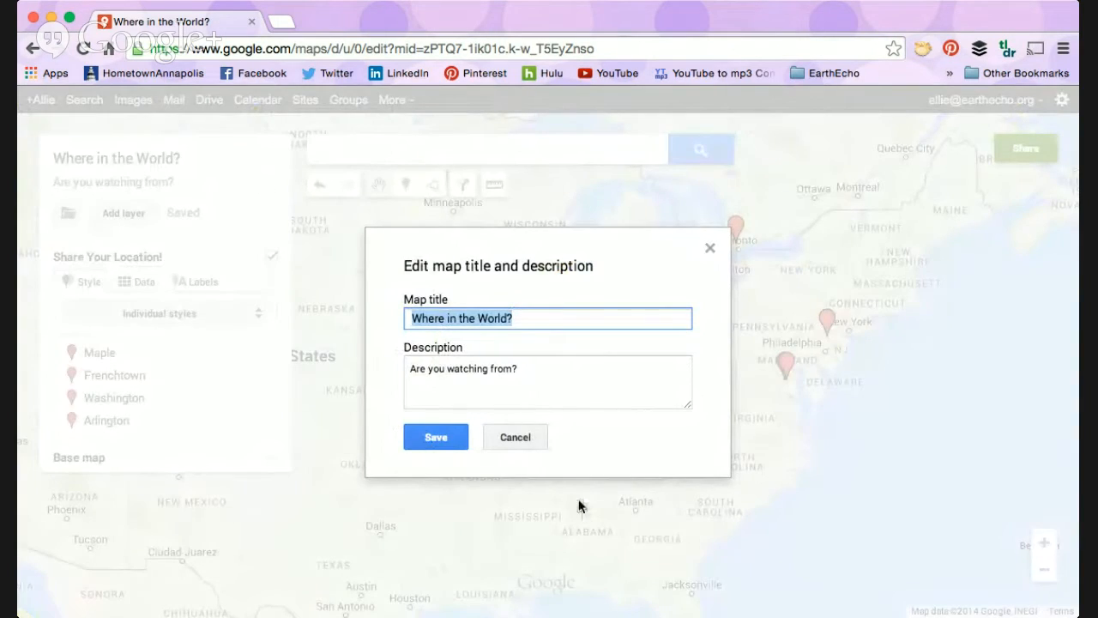
left_click(517, 438)
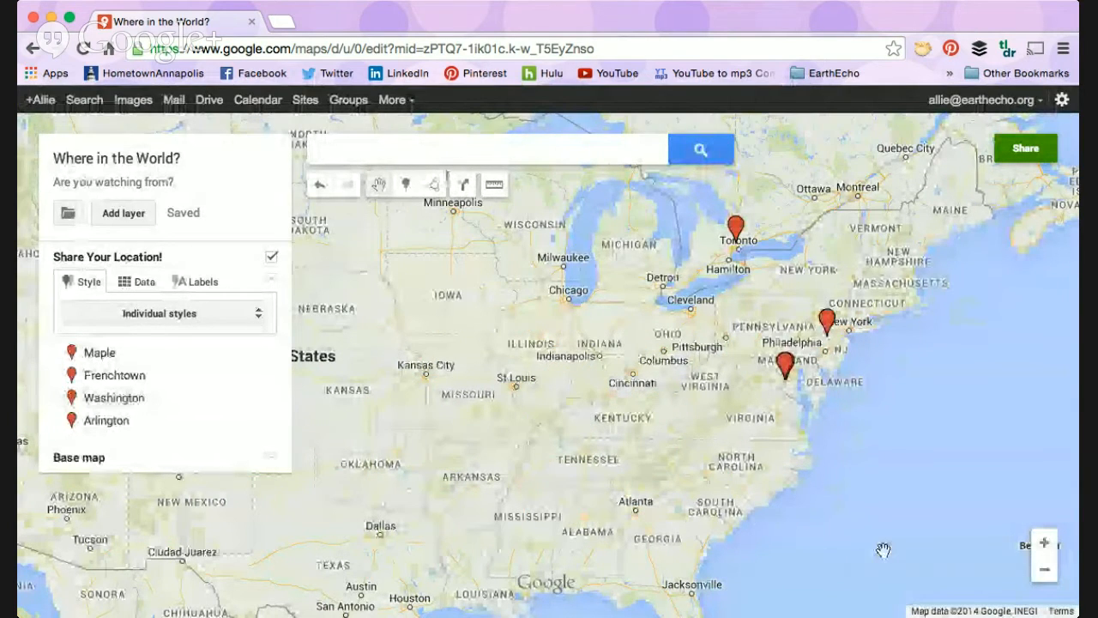
Step: Review the map's sharing settings, save link sharing as Anyone with the link with Can edit access, and close the settings
left_click_drag(705, 378, 817, 362)
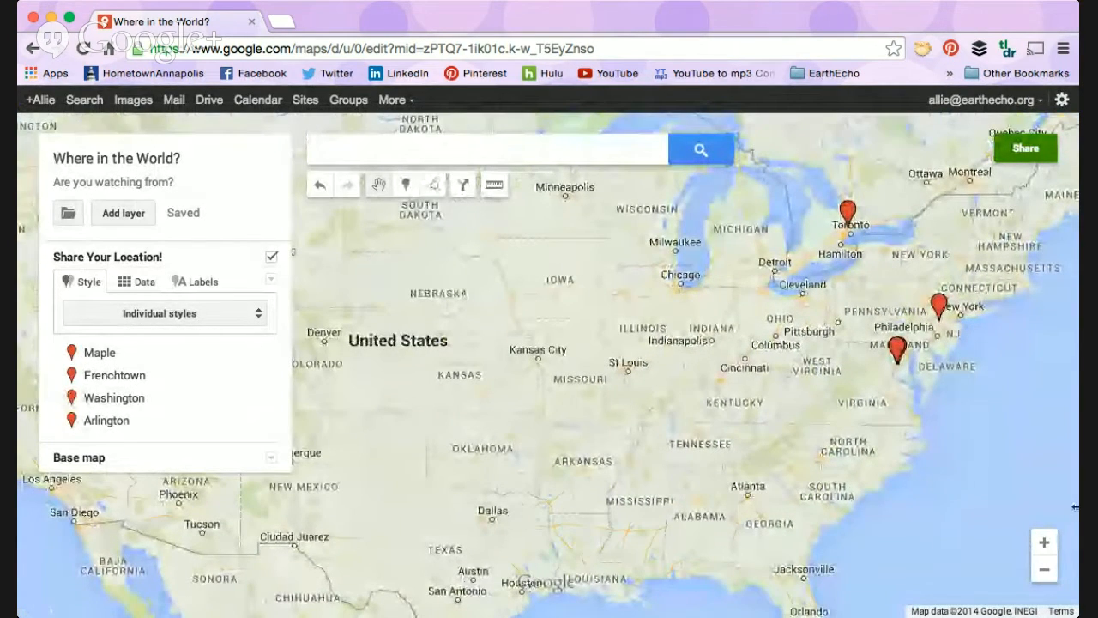
left_click(1044, 569)
left_click_drag(652, 416, 744, 438)
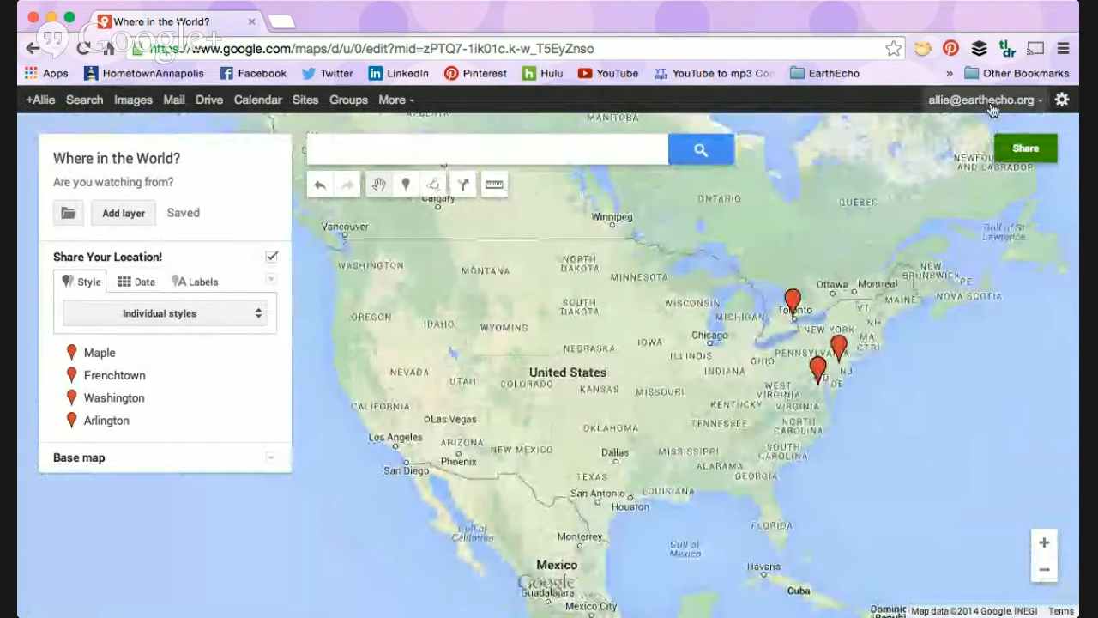
left_click(1022, 154)
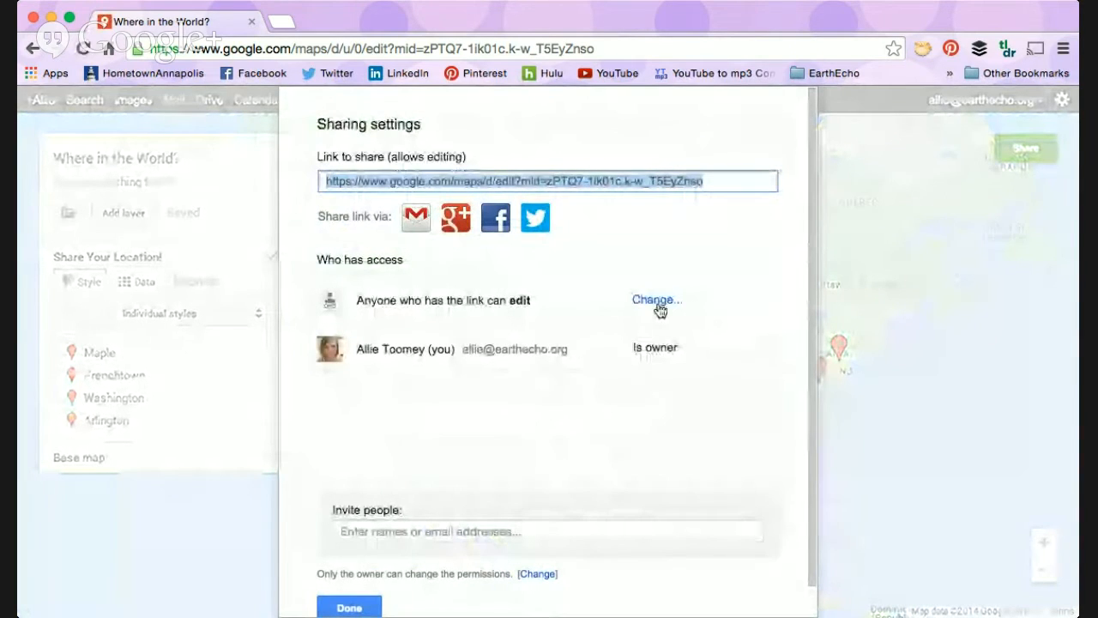
left_click(657, 301)
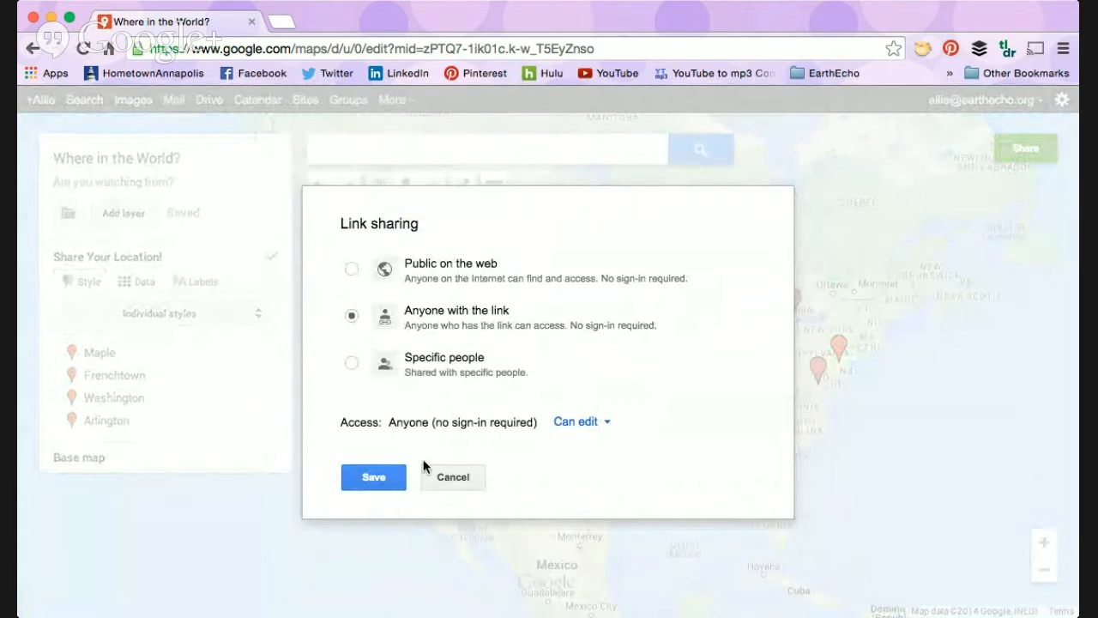
left_click(374, 479)
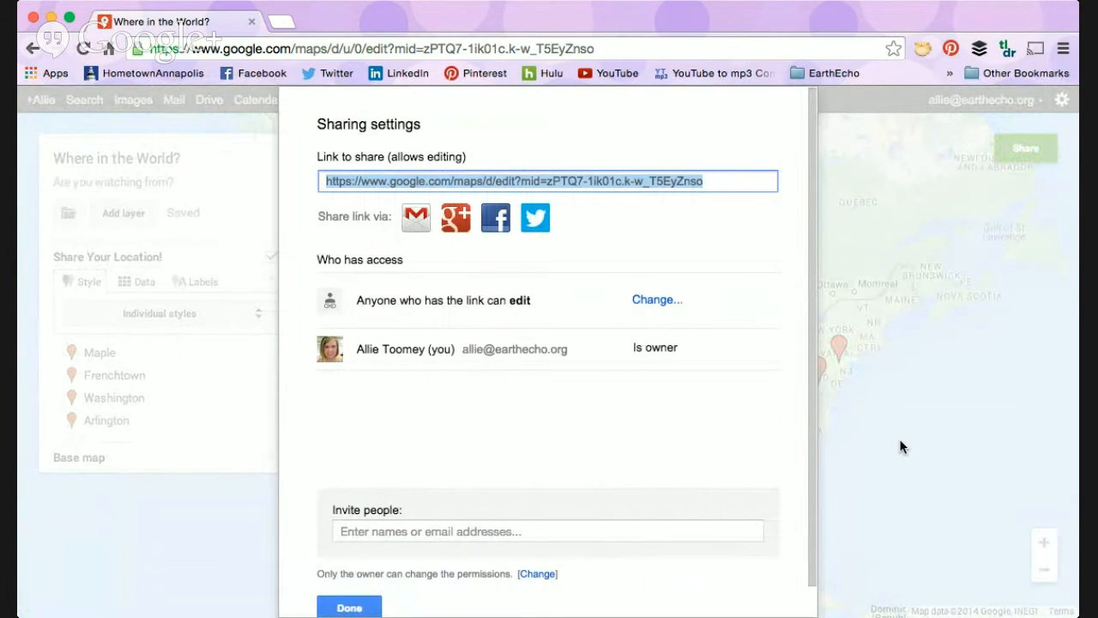
left_click(326, 604)
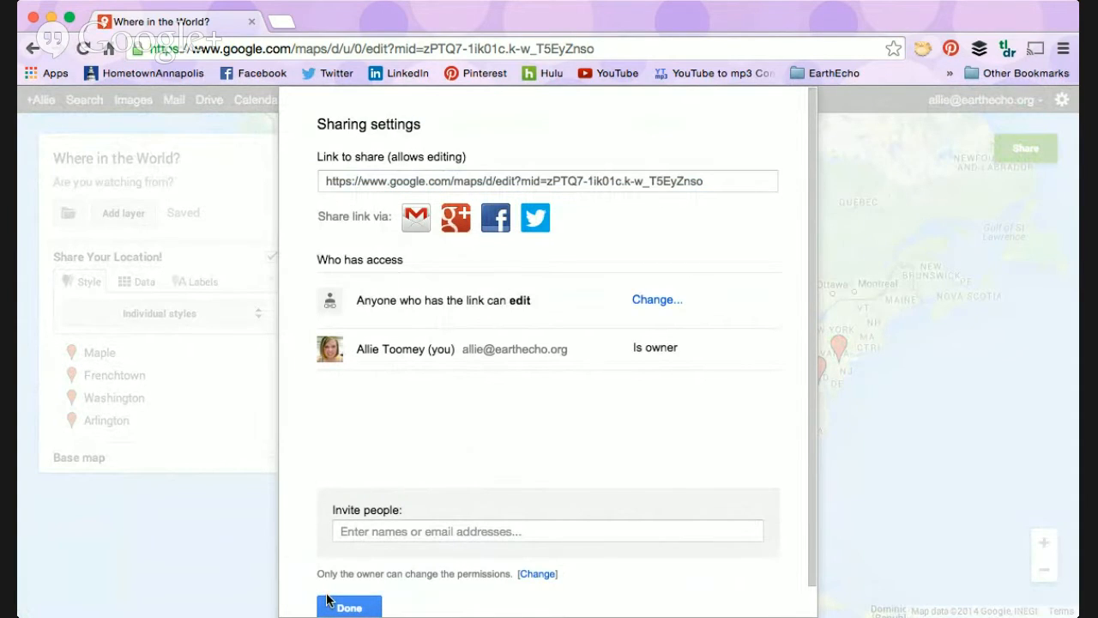
left_click(333, 604)
Step: Examine the shared placemarks up close, from Toronto through Pennsylvania and New Jersey to the Washington area
left_click_drag(422, 400, 437, 445)
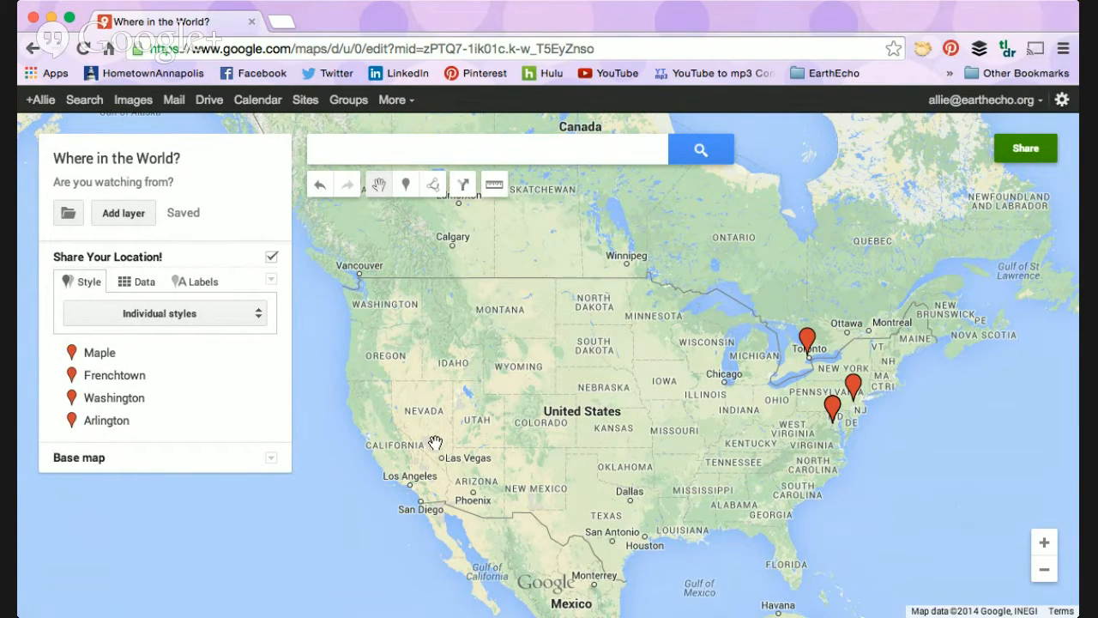
left_click(1046, 544)
left_click_drag(859, 485, 474, 409)
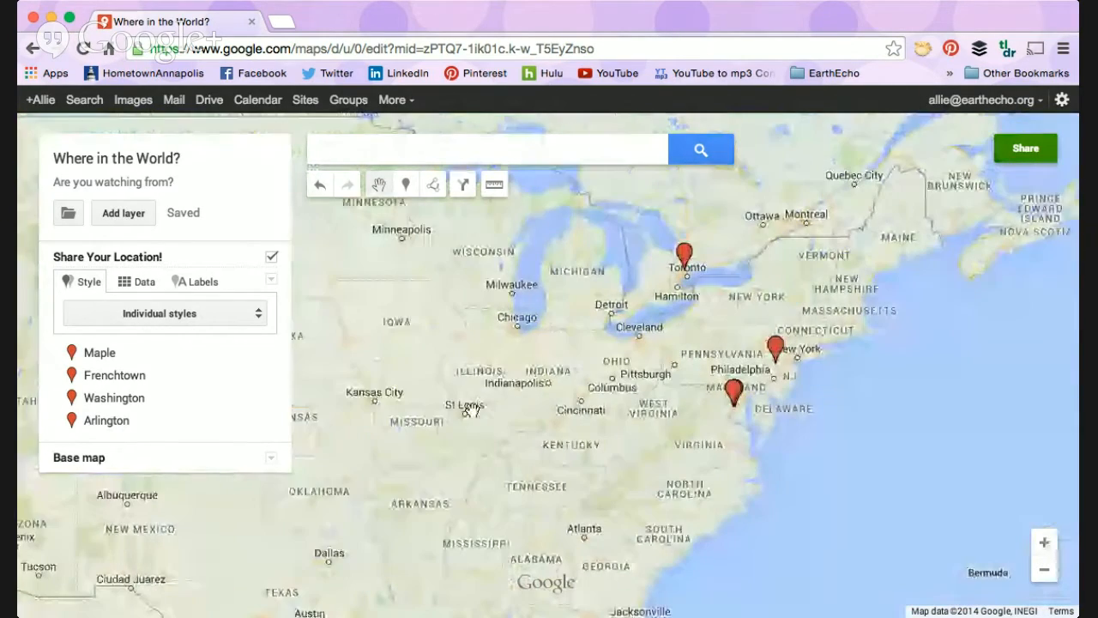
left_click(1045, 542)
left_click_drag(855, 465, 627, 480)
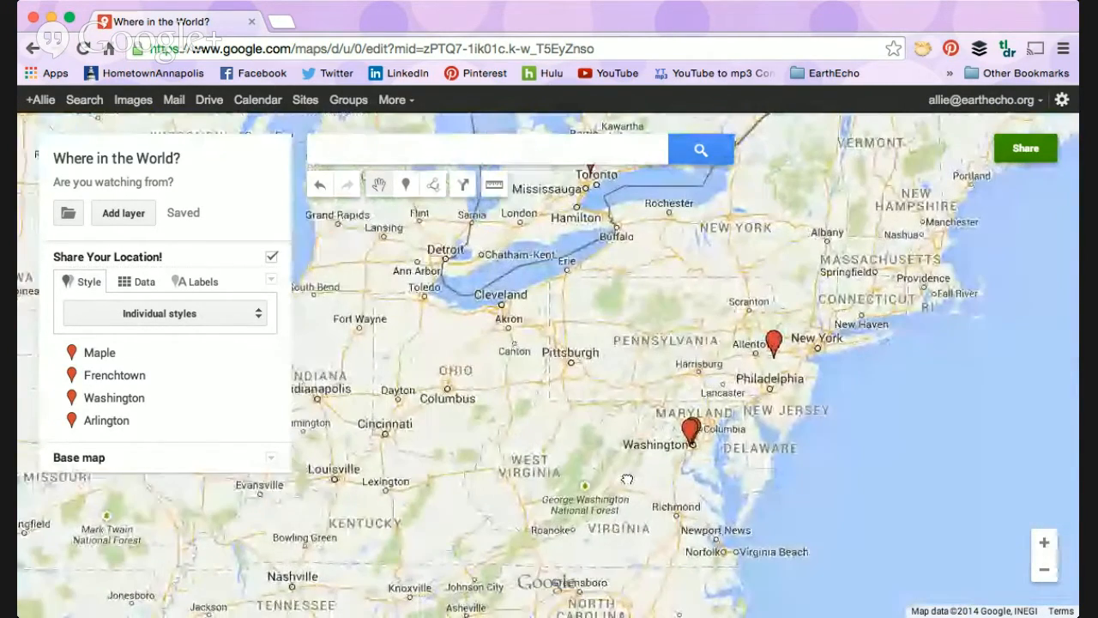
left_click_drag(819, 449, 819, 520)
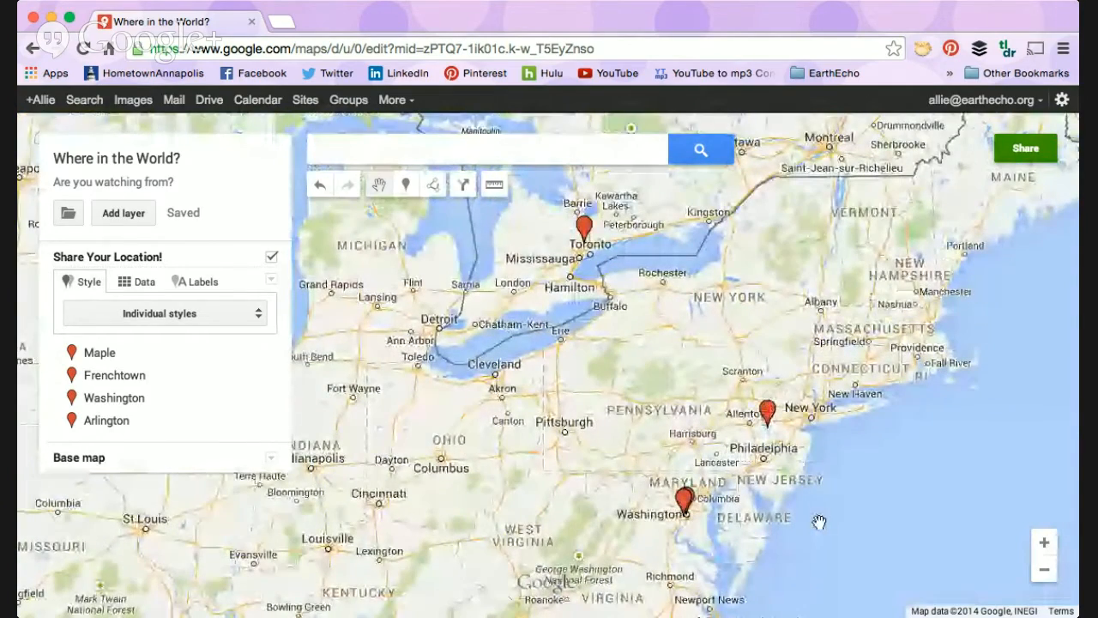
left_click(1044, 542)
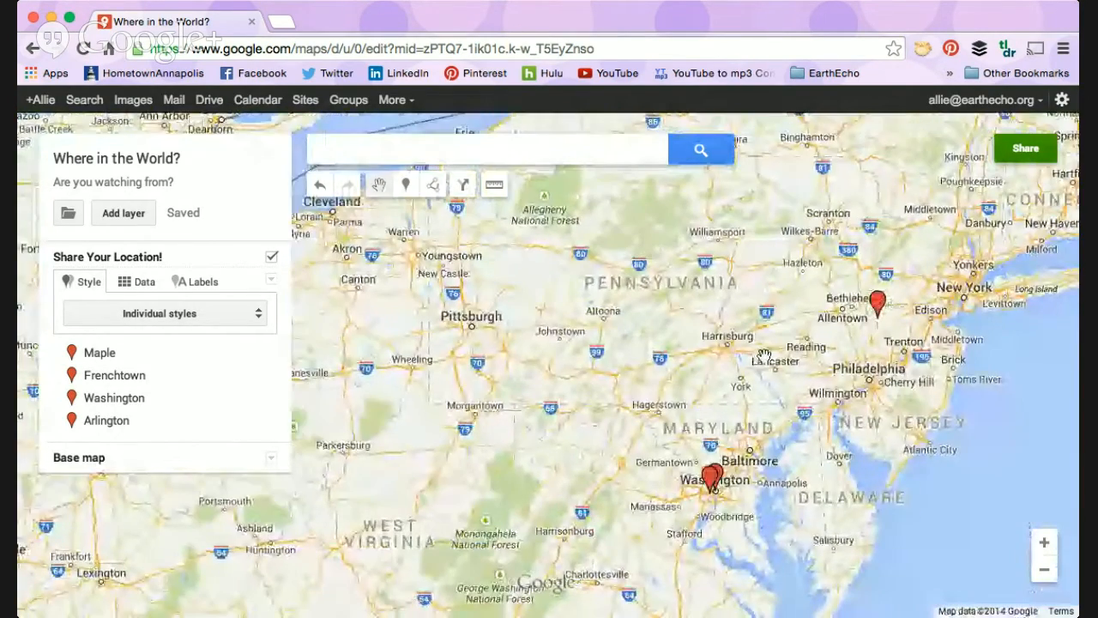
left_click_drag(873, 529, 764, 356)
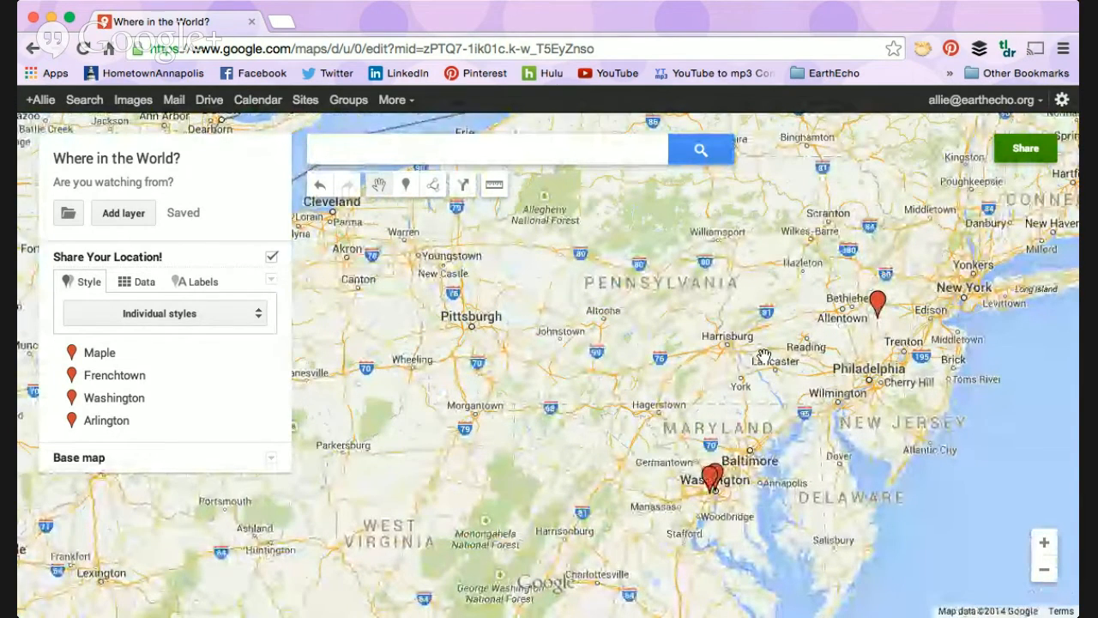
Step: Reload the map to fetch collaborators' latest edits and examine the placemarks across North America, from Toronto to Florida
left_click(84, 48)
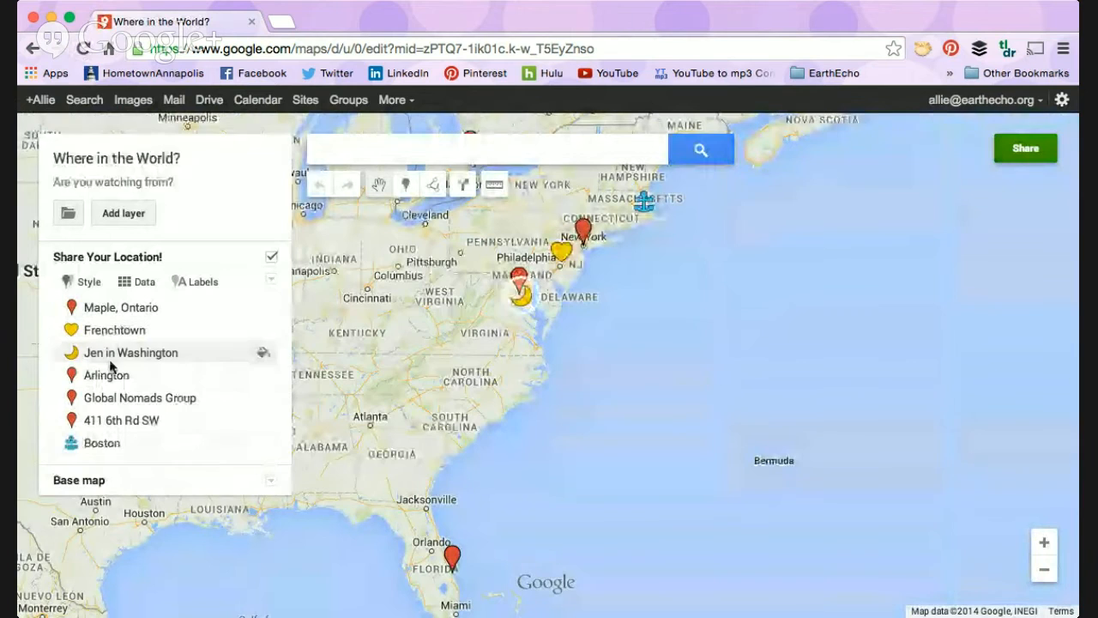
mouse_move(442, 350)
left_mouse_down()
mouse_move(596, 408)
mouse_move(574, 330)
mouse_move(586, 333)
mouse_move(573, 379)
mouse_move(576, 476)
mouse_move(570, 439)
left_mouse_up()
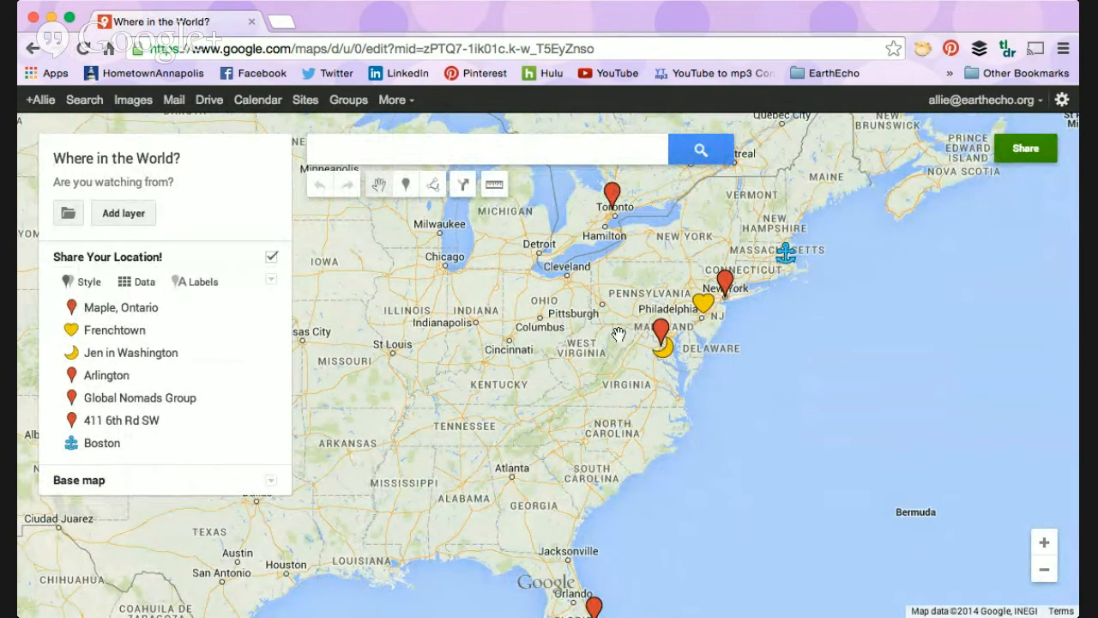
left_click(1045, 569)
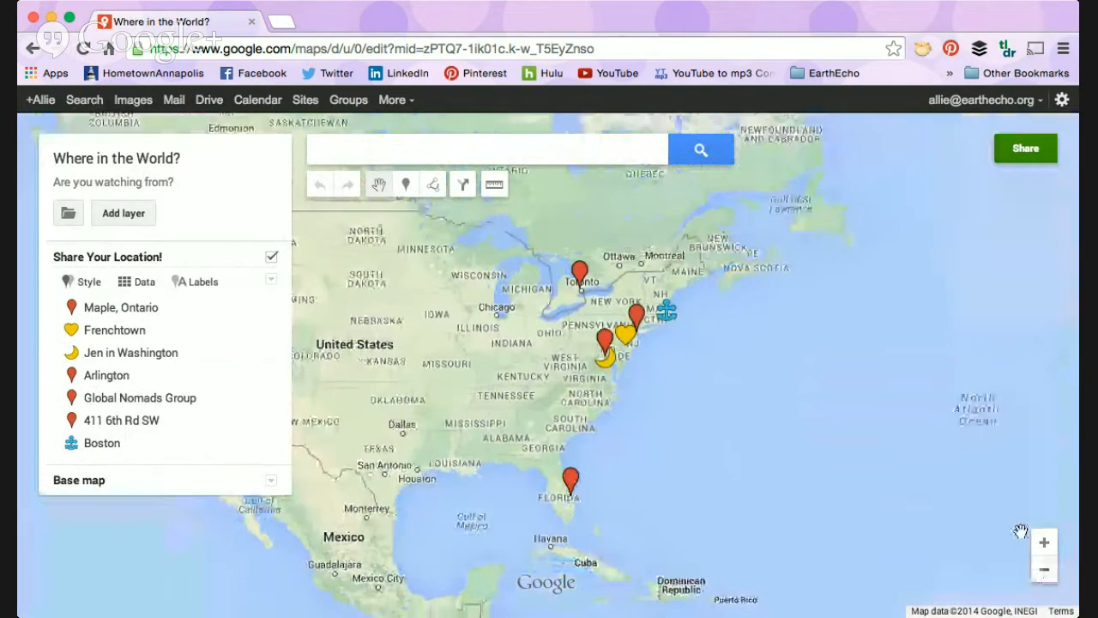
left_click_drag(669, 433, 911, 433)
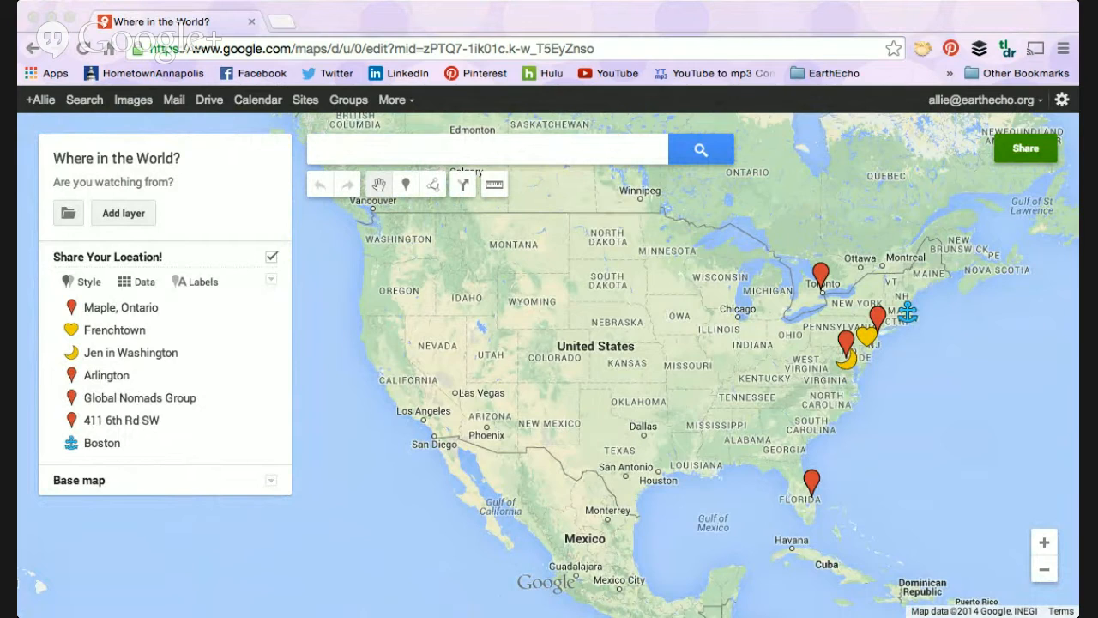
left_click(33, 565)
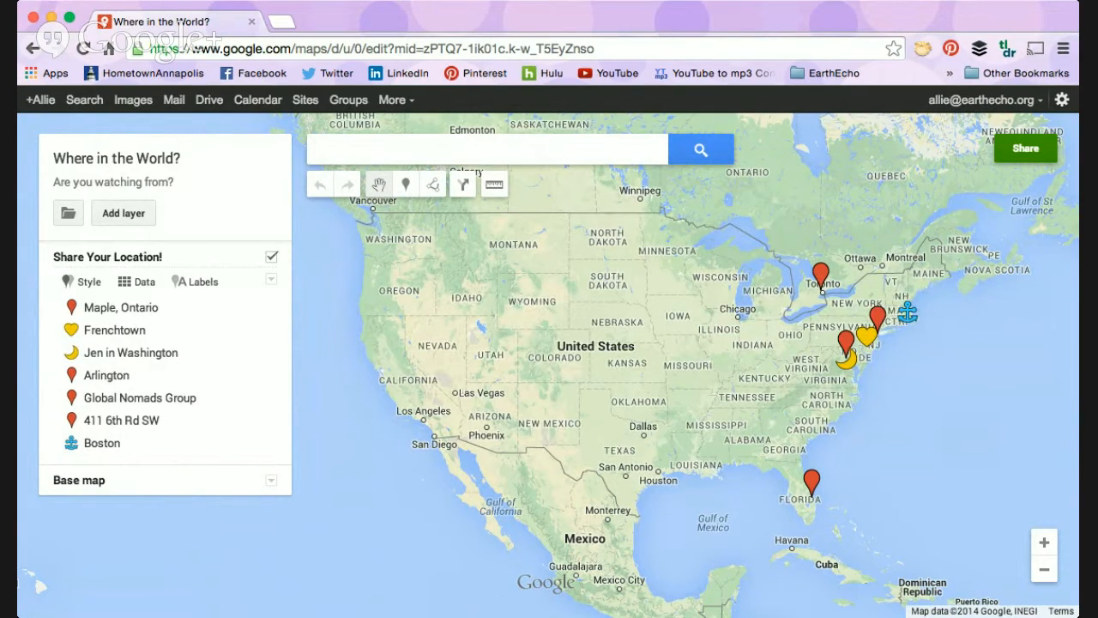
key("super+Tab")
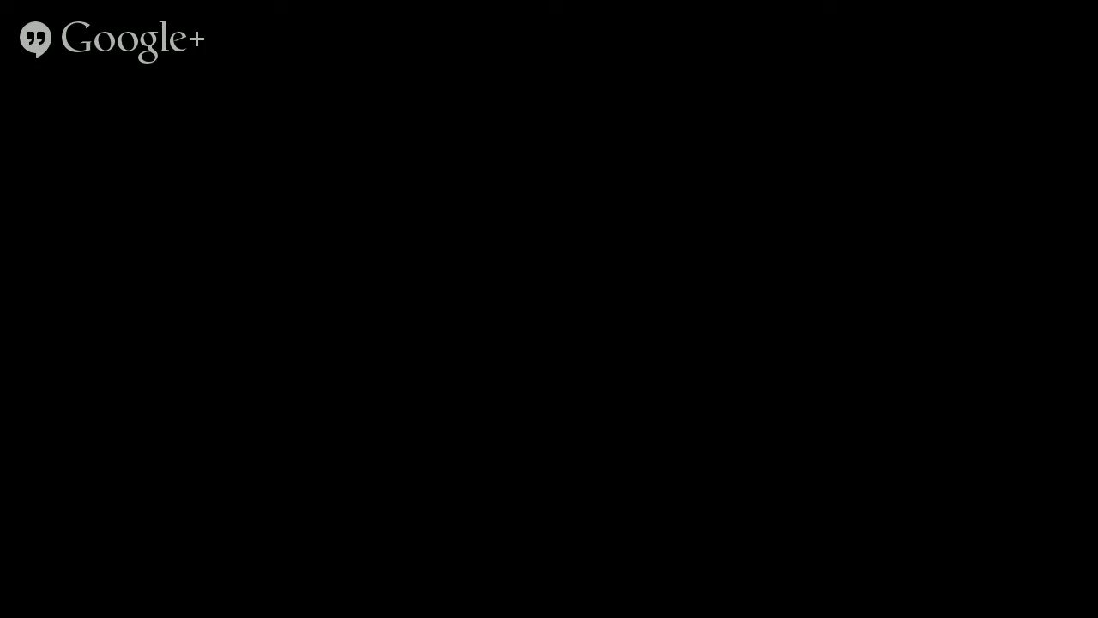